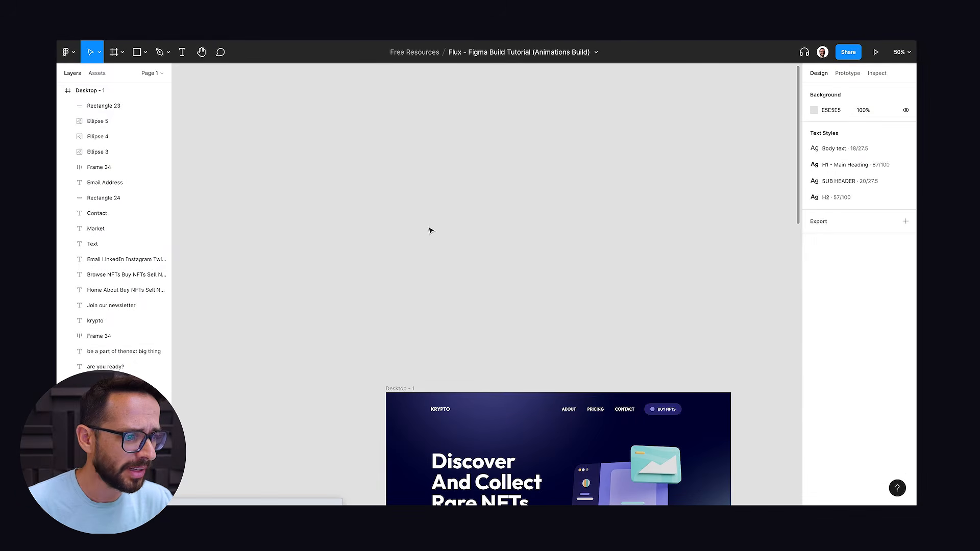
# Step: Paste the Buy Button frame onto the empty canvas above Desktop - 1 and convert it into a component
pyautogui.hotkey('ctrl', 'v')
pyautogui.moveTo(468, 291); pyautogui.dragTo(390, 202)
pyautogui.scroll(5, 413, 317)
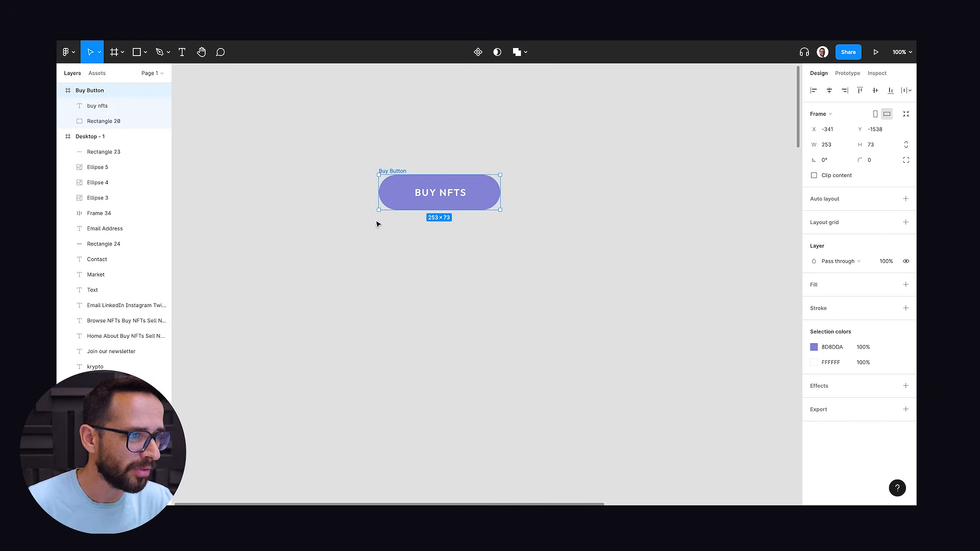
pyautogui.hscroll(2, 349, 253)
pyautogui.moveTo(323, 184); pyautogui.dragTo(366, 193)
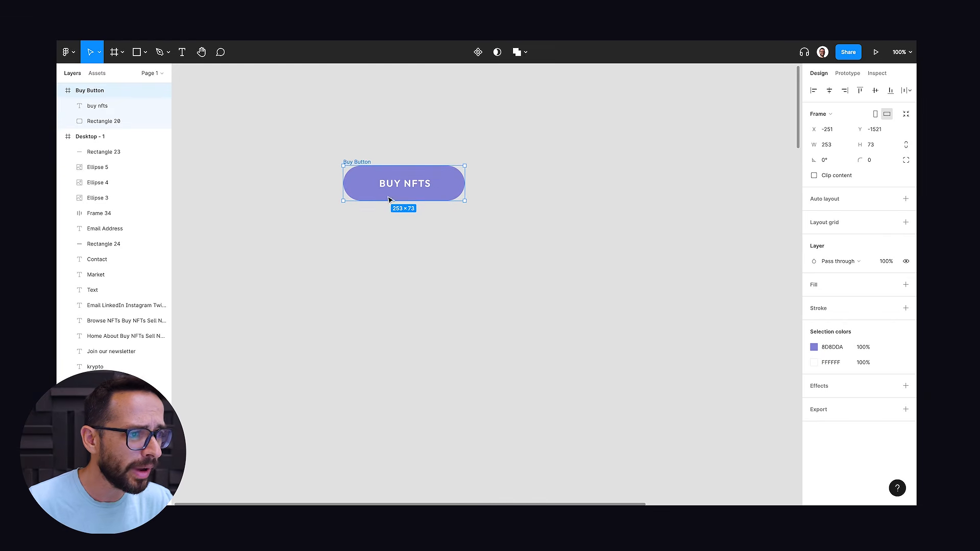
pyautogui.click(478, 52)
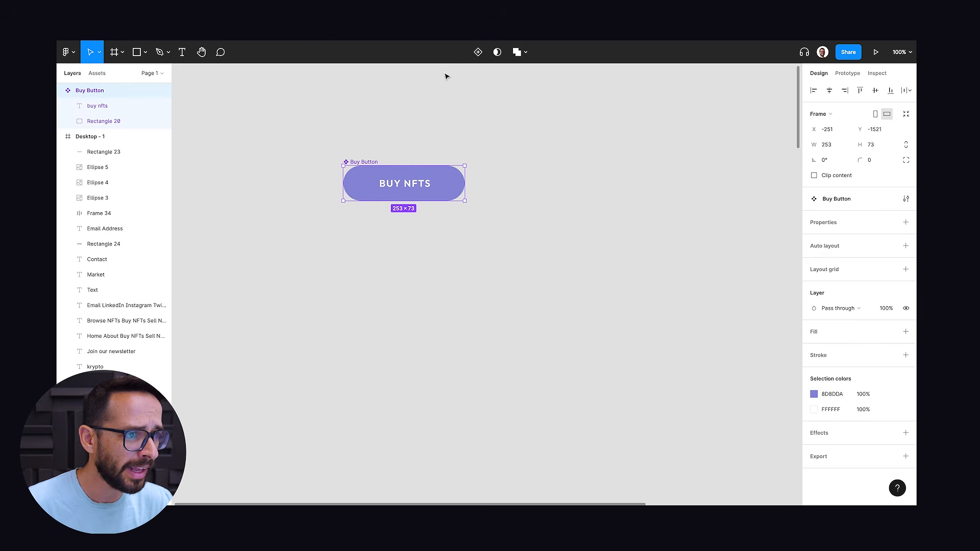
# Step: Add a second variant to the Buy Button component and name it Hover
pyautogui.click(478, 53)
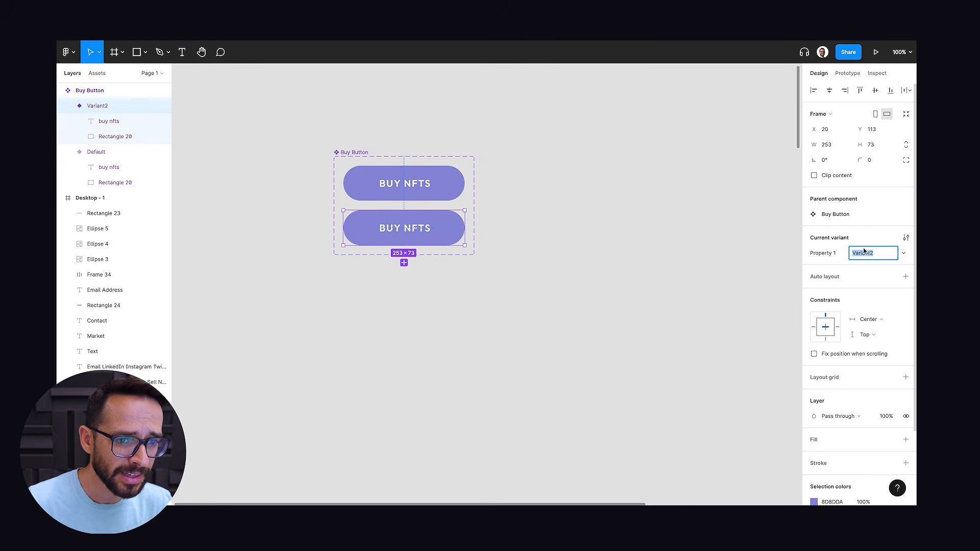
pyautogui.write('Hover')
pyautogui.press('Return')
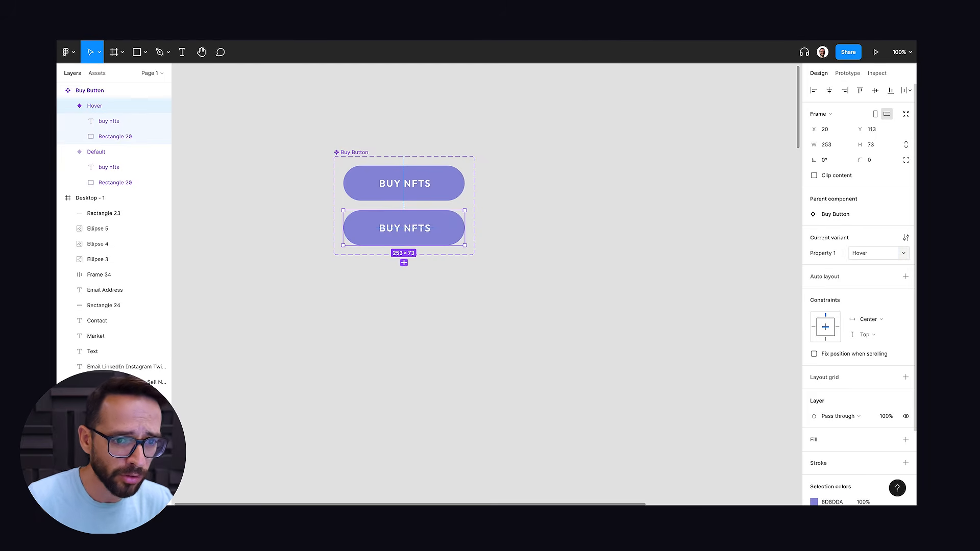
# Step: Change the Hover variant's background rectangle fill to the light teal document color
pyautogui.click(458, 231)
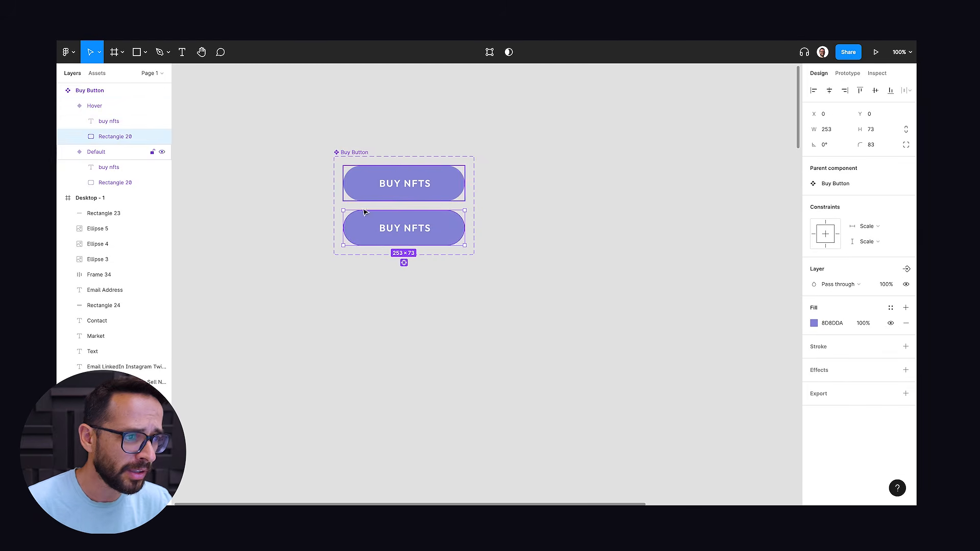
pyautogui.click(815, 324)
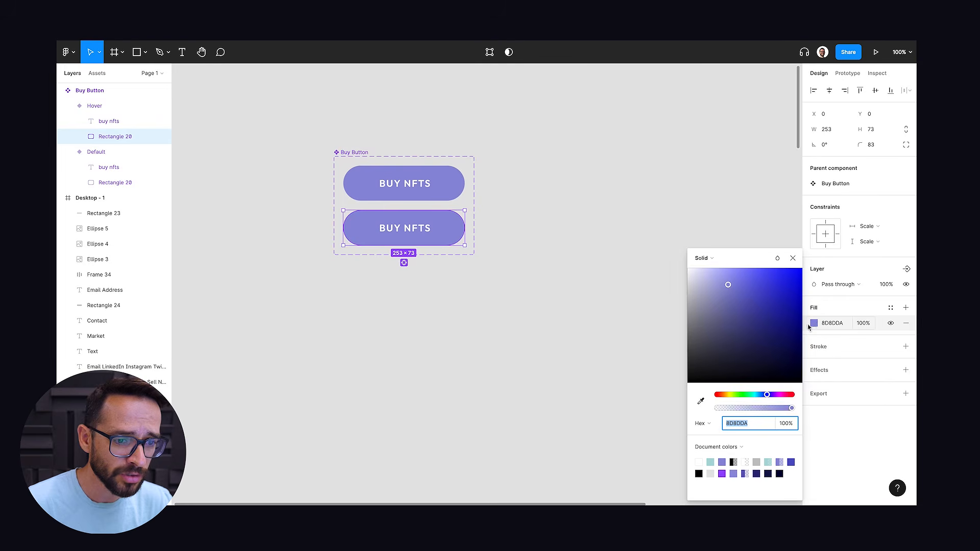
pyautogui.click(722, 462)
# Step: Set the fill of the Hover variant's BUY NFTS text to the dark blue document color 2D2879
pyautogui.click(407, 228)
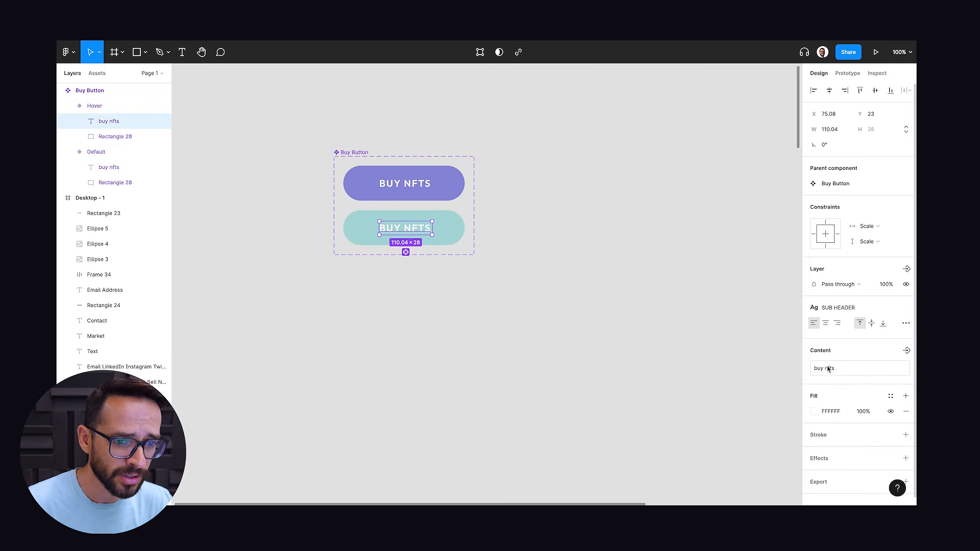
pyautogui.click(814, 412)
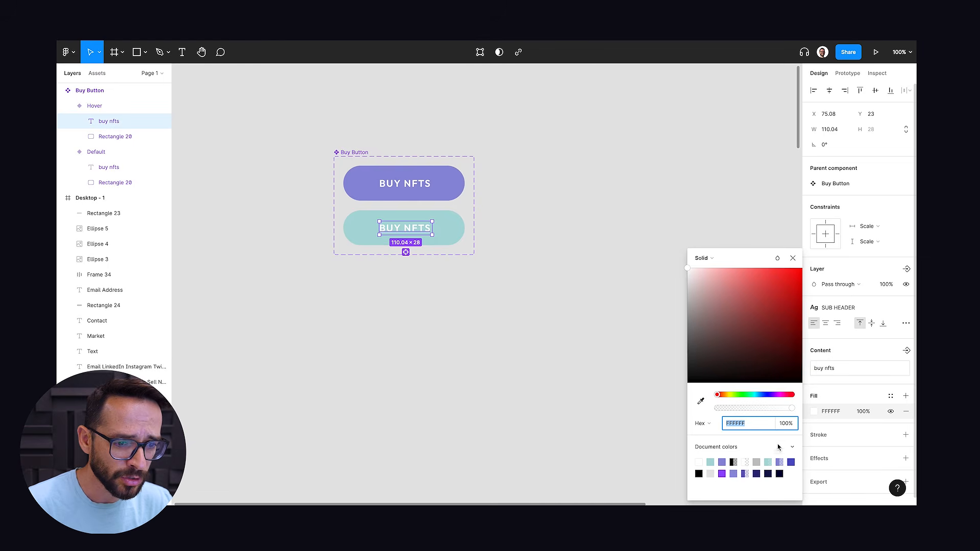
pyautogui.click(756, 474)
pyautogui.click(793, 258)
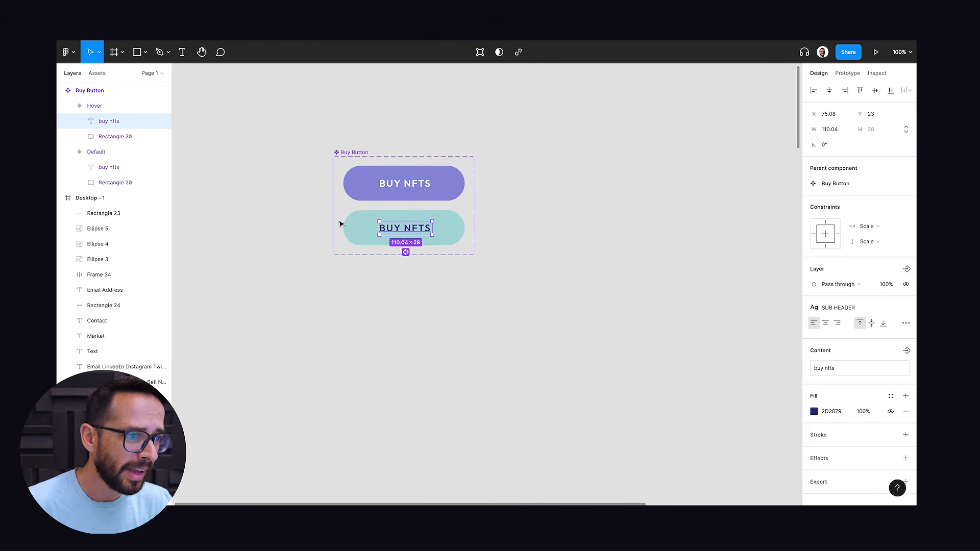
pyautogui.click(521, 200)
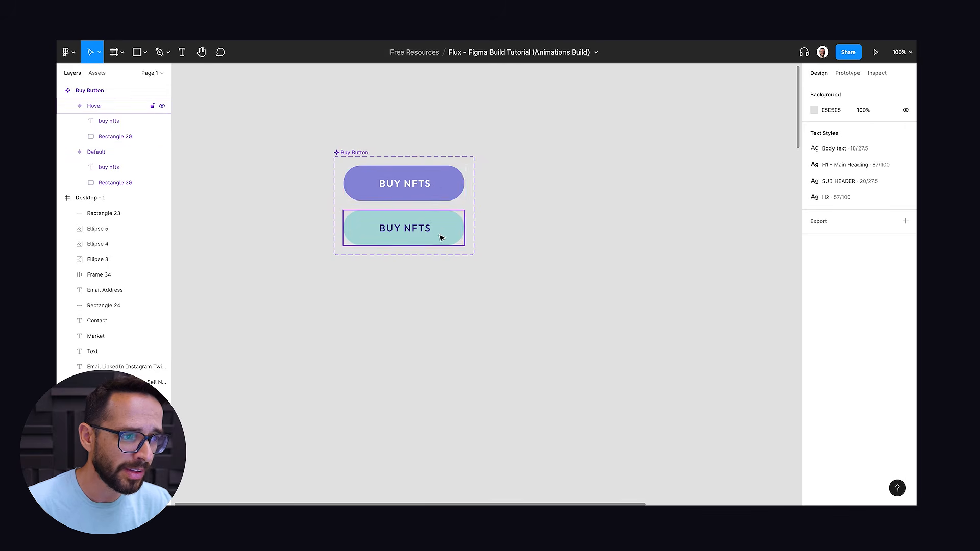
# Step: Add a While hovering interaction to the Default variant that changes Property 1 to Hover
pyautogui.click(443, 191)
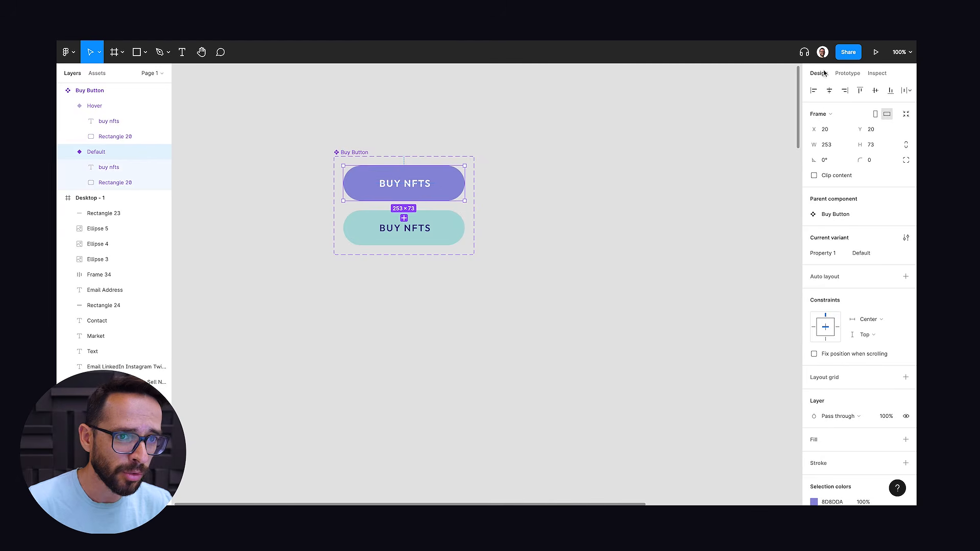
pyautogui.click(848, 73)
pyautogui.click(906, 95)
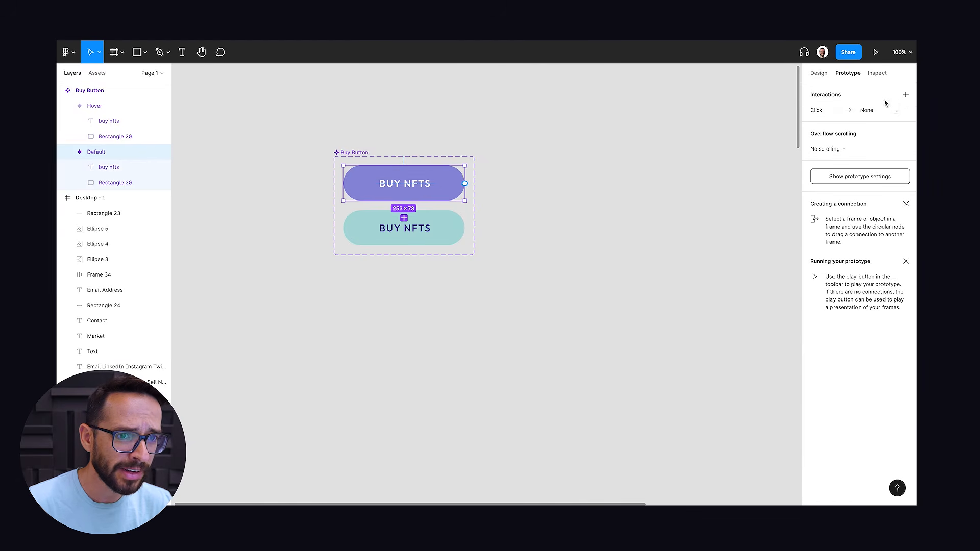
pyautogui.click(817, 110)
pyautogui.click(706, 139)
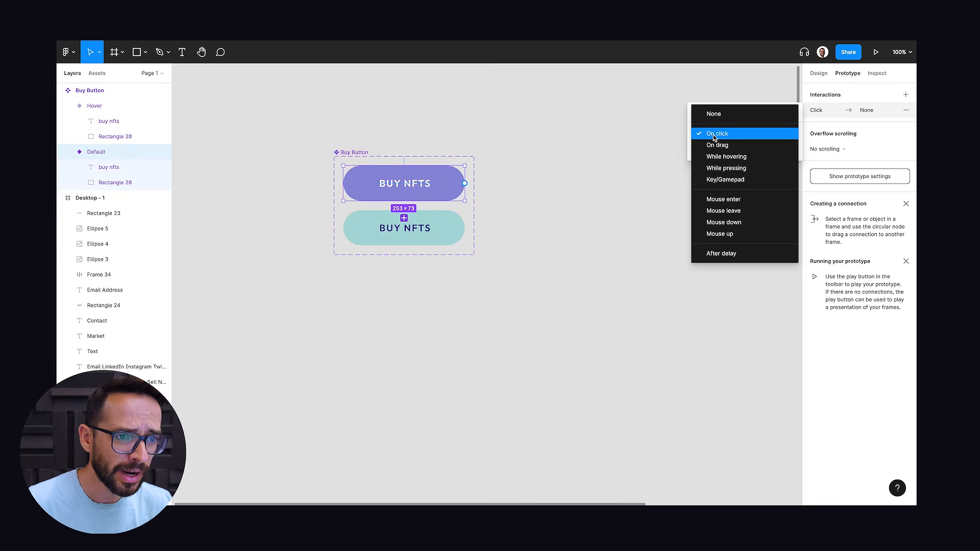
pyautogui.click(728, 156)
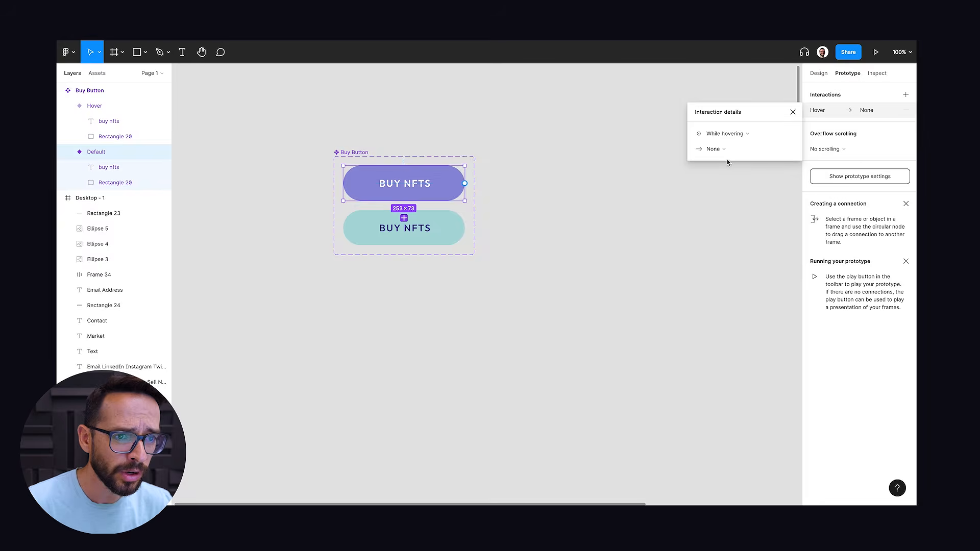
pyautogui.click(711, 149)
pyautogui.click(712, 183)
pyautogui.click(766, 164)
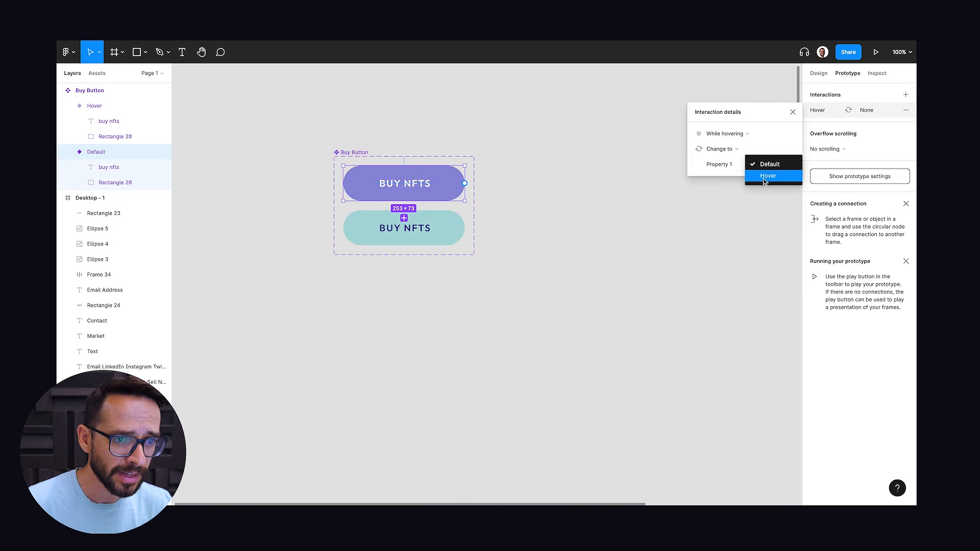
pyautogui.click(765, 179)
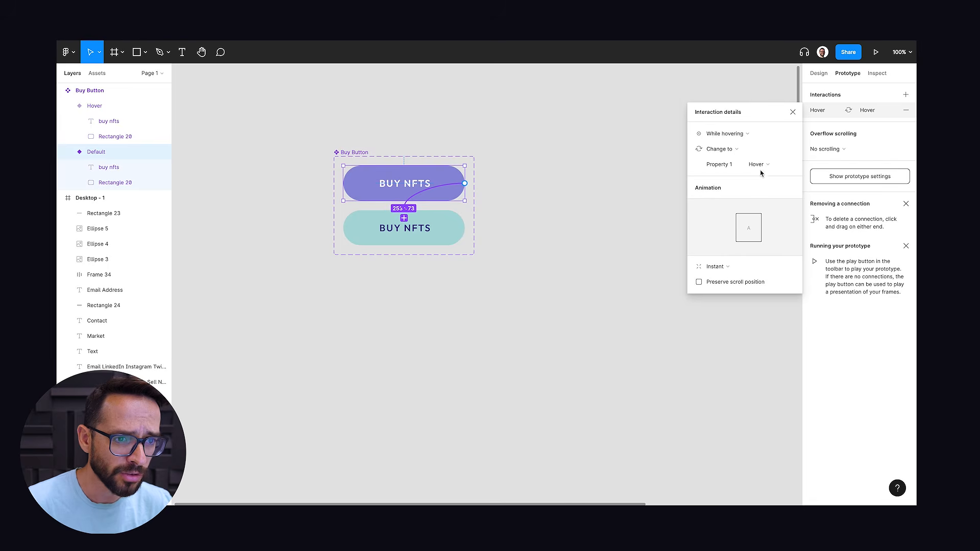
# Step: Set the hover interaction's animation to Smart animate and close its details
pyautogui.click(728, 266)
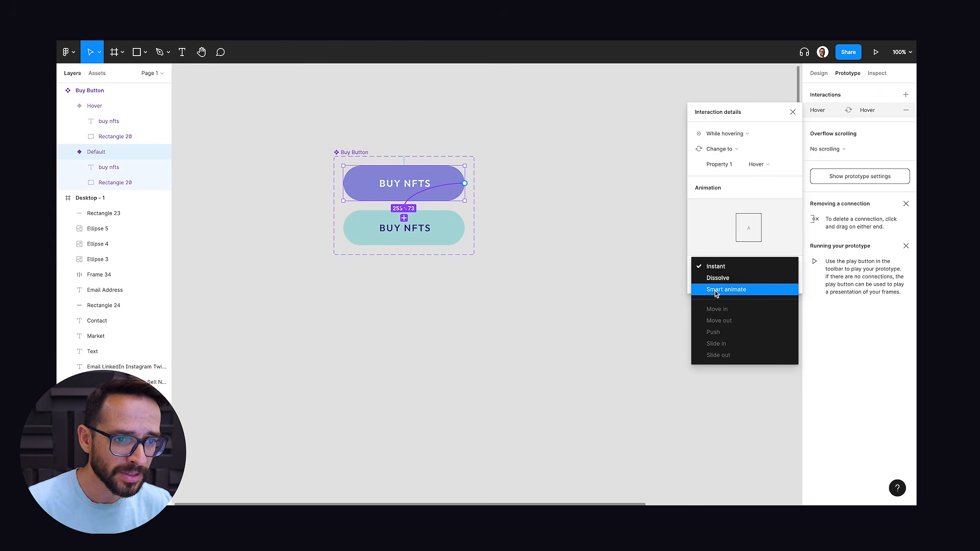
pyautogui.click(716, 289)
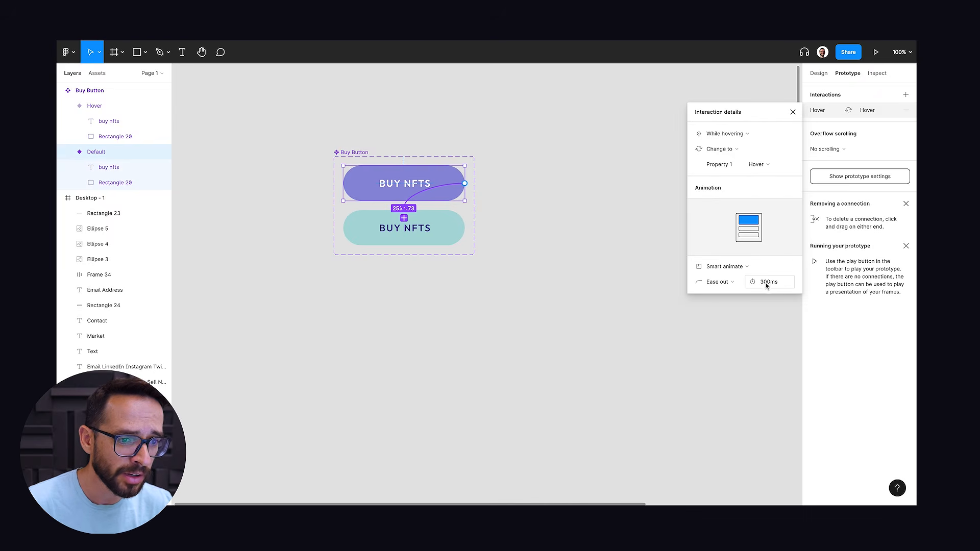
pyautogui.click(793, 112)
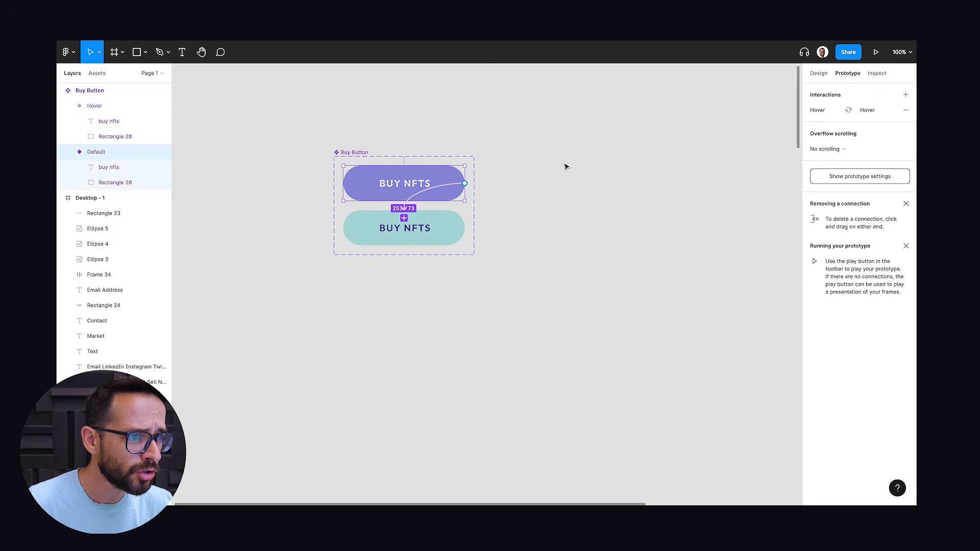
pyautogui.click(562, 166)
# Step: Copy the Default variant and paste it to replace the BUY NFTS button in the Desktop - 1 hero section
pyautogui.moveTo(394, 330); pyautogui.dragTo(443, 303)
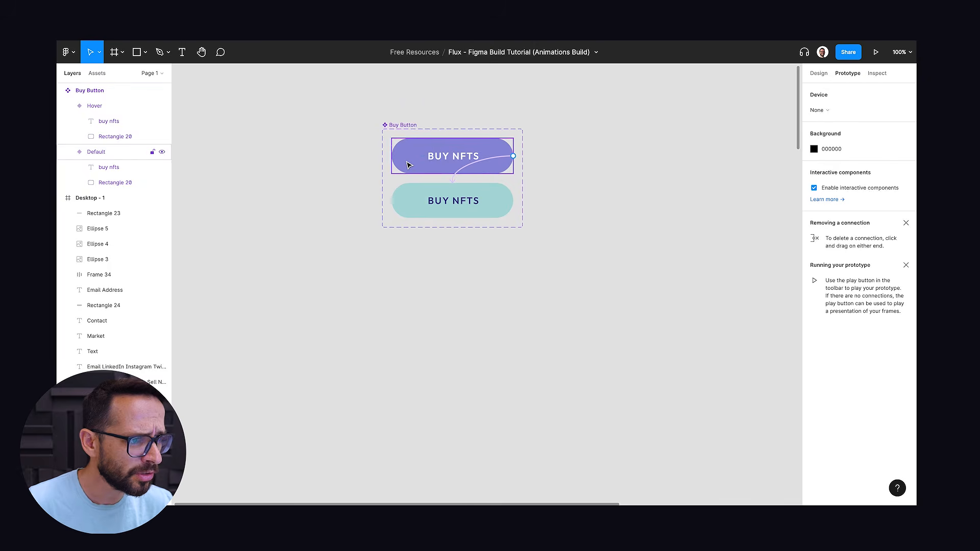
pyautogui.click(409, 166)
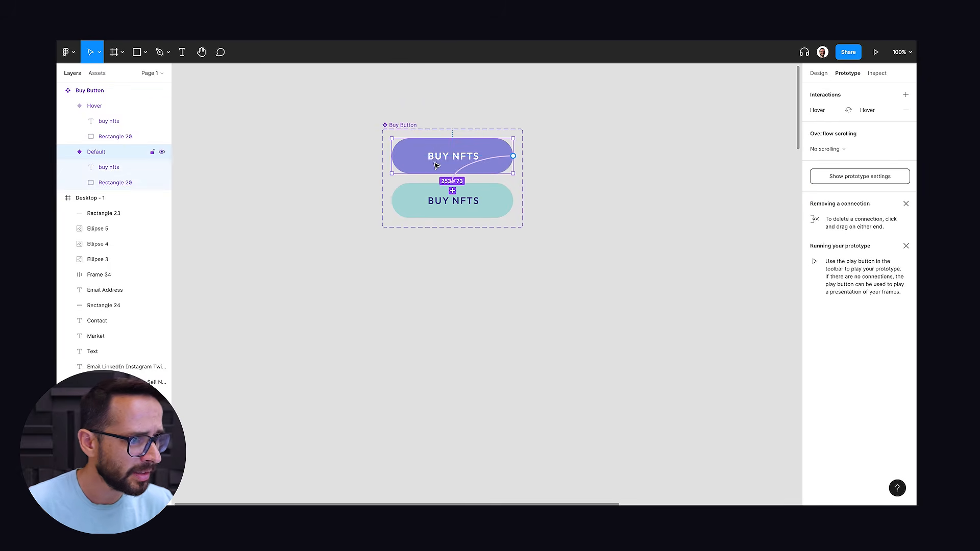
pyautogui.press('-')
pyautogui.moveTo(470, 351); pyautogui.dragTo(459, 209)
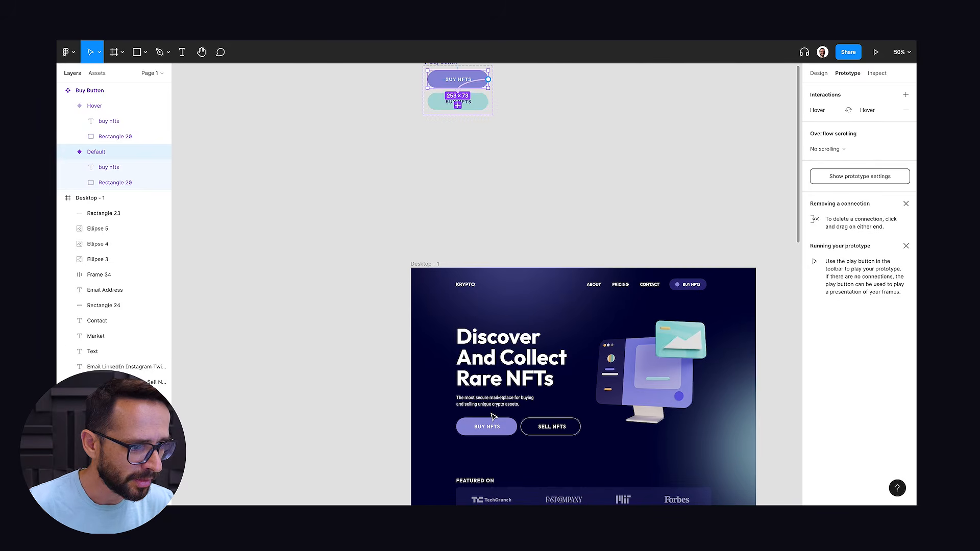
pyautogui.doubleClick(503, 432)
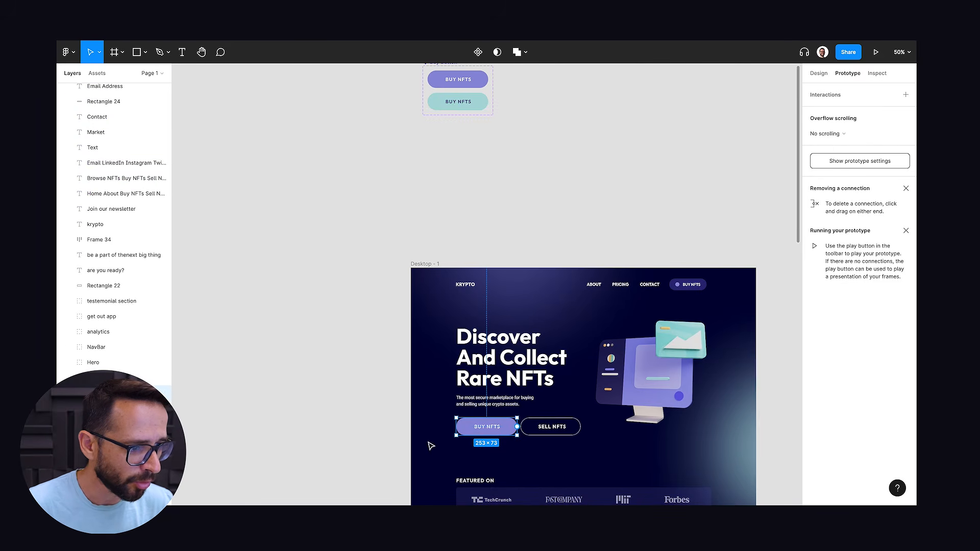
pyautogui.rightClick(470, 429)
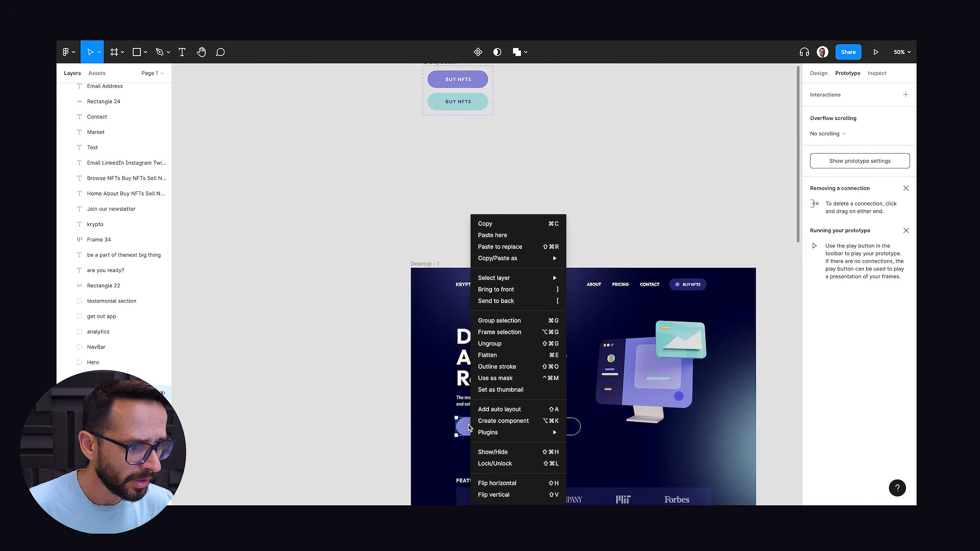
pyautogui.click(495, 248)
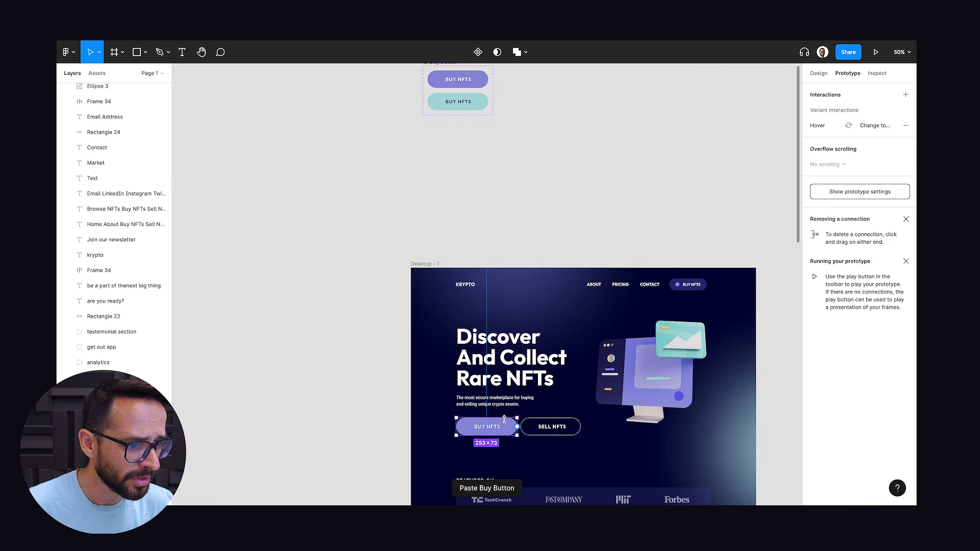
# Step: Present the Desktop - 1 frame as a prototype to check the hero button's hover effect
pyautogui.moveTo(568, 226); pyautogui.dragTo(494, 134)
pyautogui.click(344, 173)
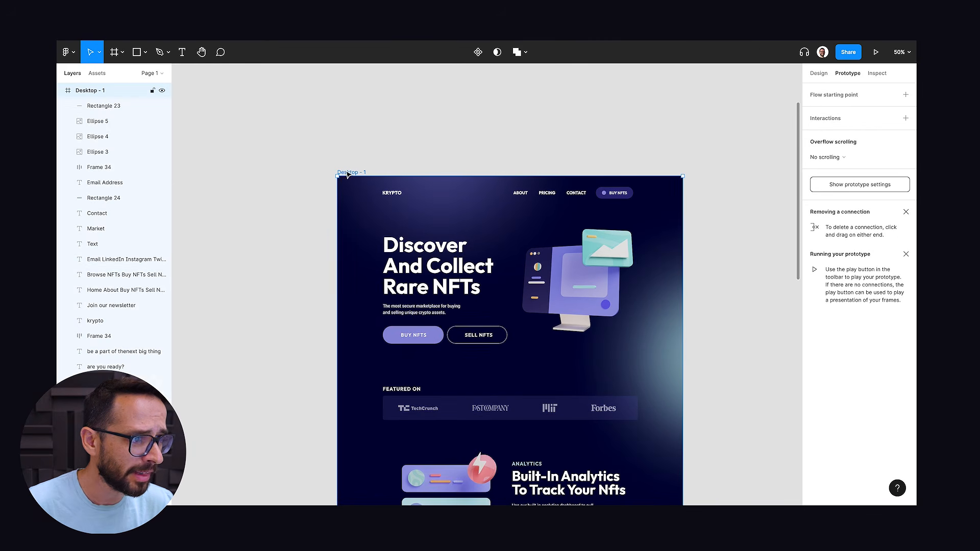
pyautogui.click(874, 53)
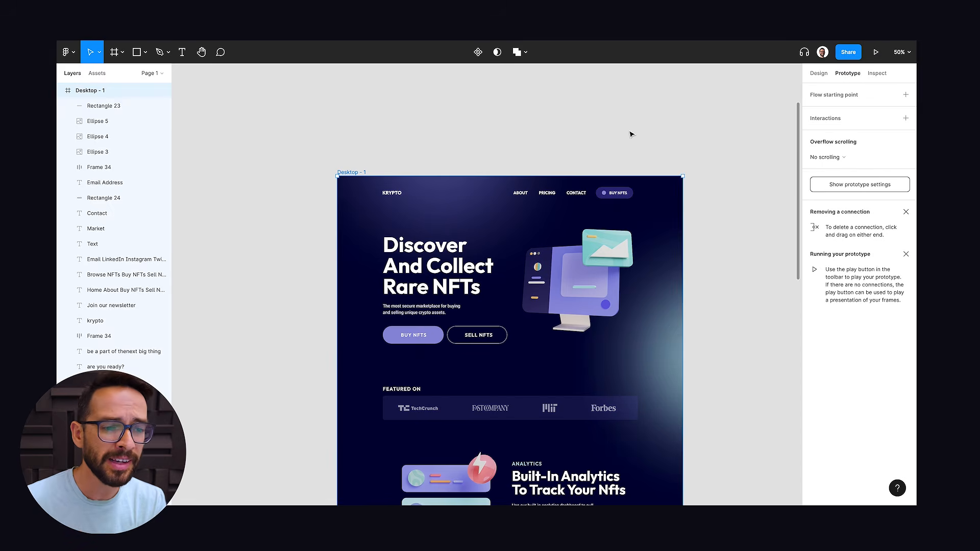
pyautogui.click(631, 134)
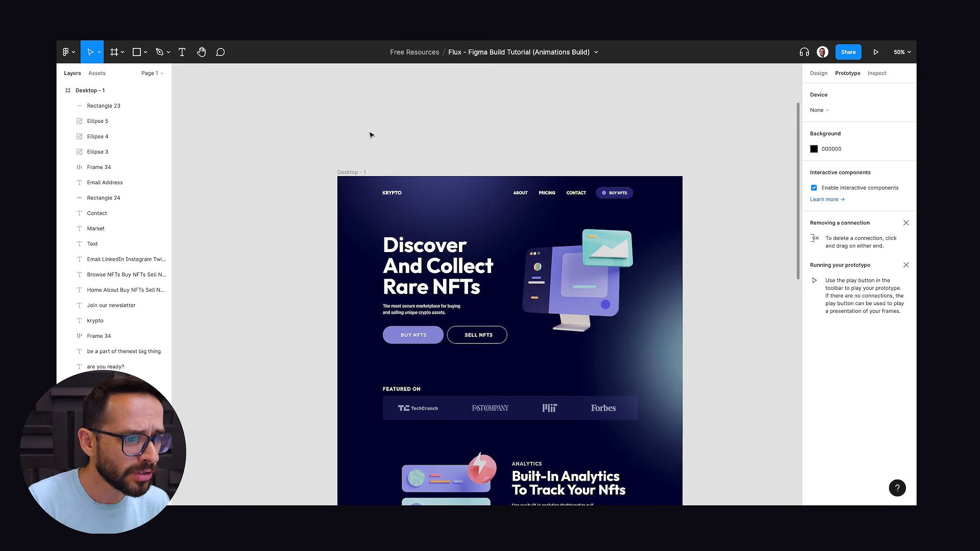
# Step: Duplicate the Desktop - 1 frame and place the copy to the left of the original on the canvas
pyautogui.press('super+minus')
pyautogui.moveTo(334, 206); pyautogui.dragTo(478, 152)
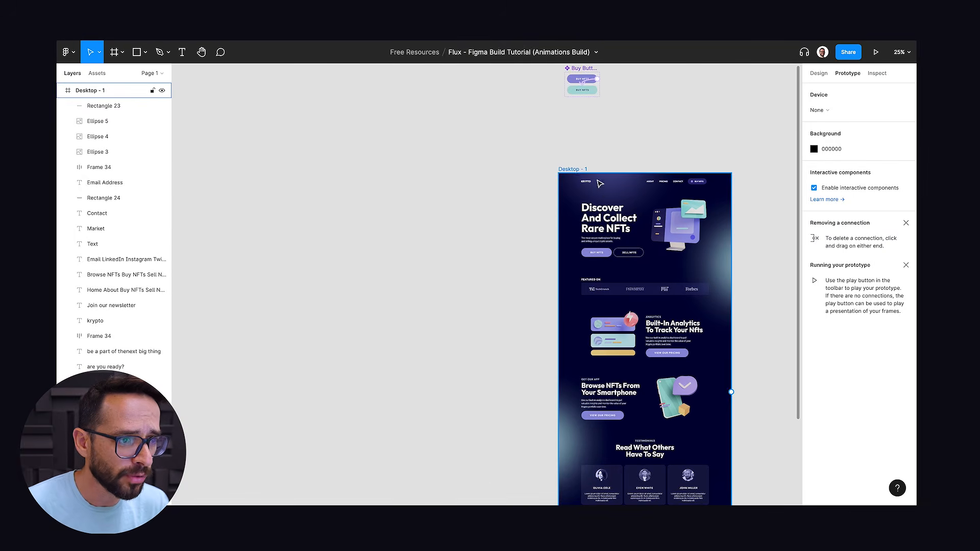
pyautogui.moveTo(573, 170); pyautogui.dragTo(265, 170)
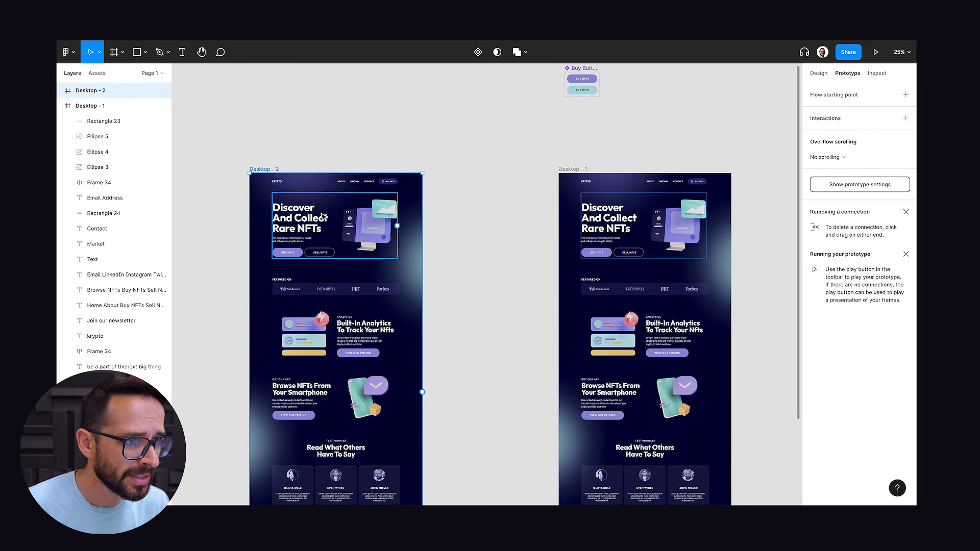
pyautogui.hscroll(-5, 322, 216)
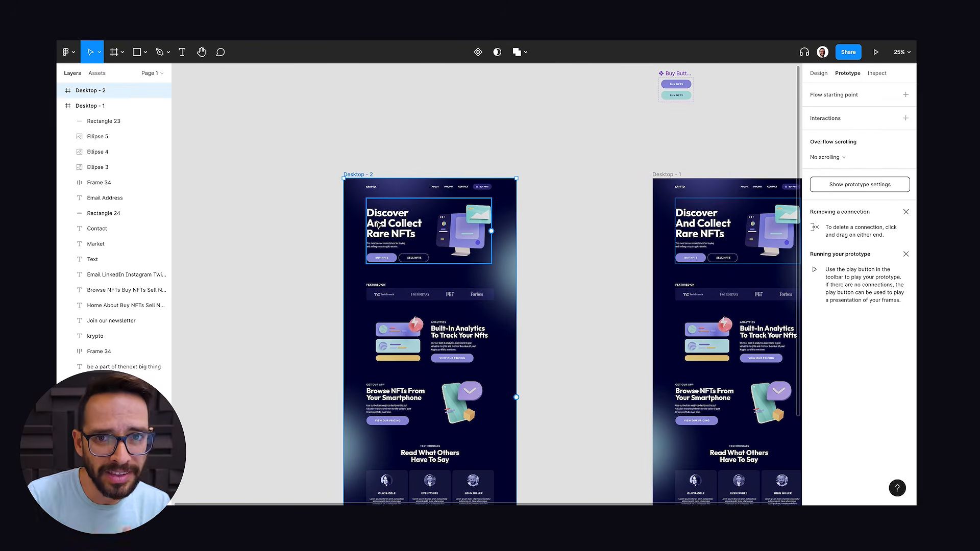
pyautogui.hscroll(6, 378, 224)
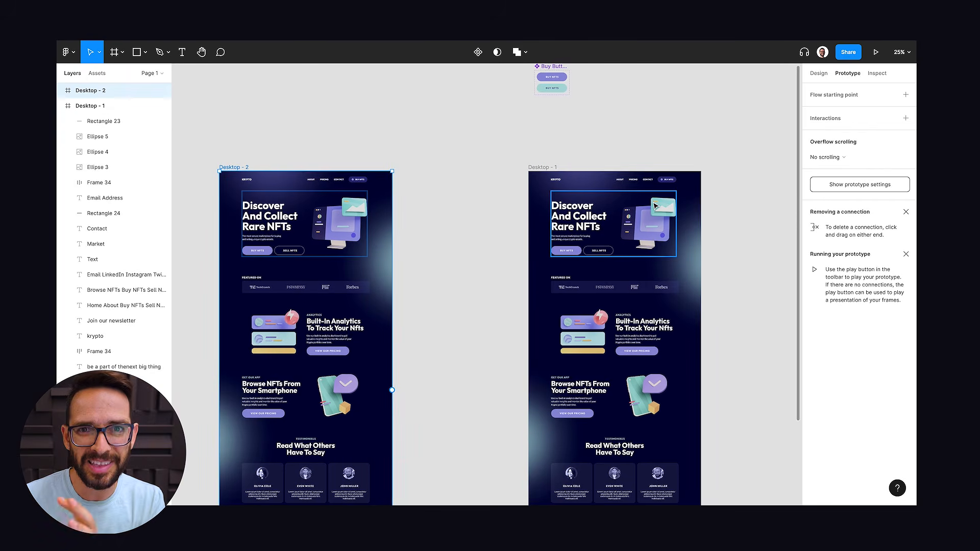
pyautogui.moveTo(289, 154); pyautogui.dragTo(380, 155)
pyautogui.hotkey('ctrl', '+')
pyautogui.moveTo(358, 206); pyautogui.dragTo(577, 292)
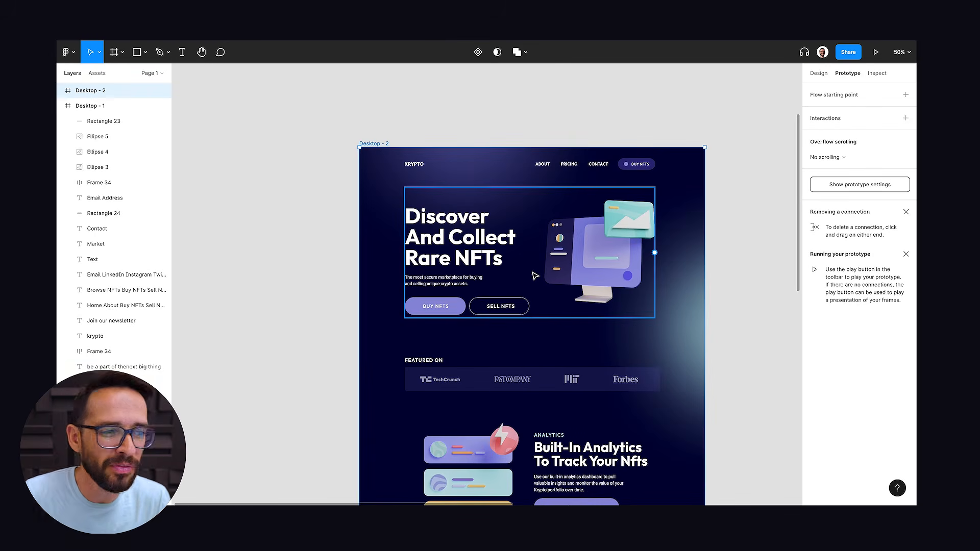
pyautogui.click(523, 118)
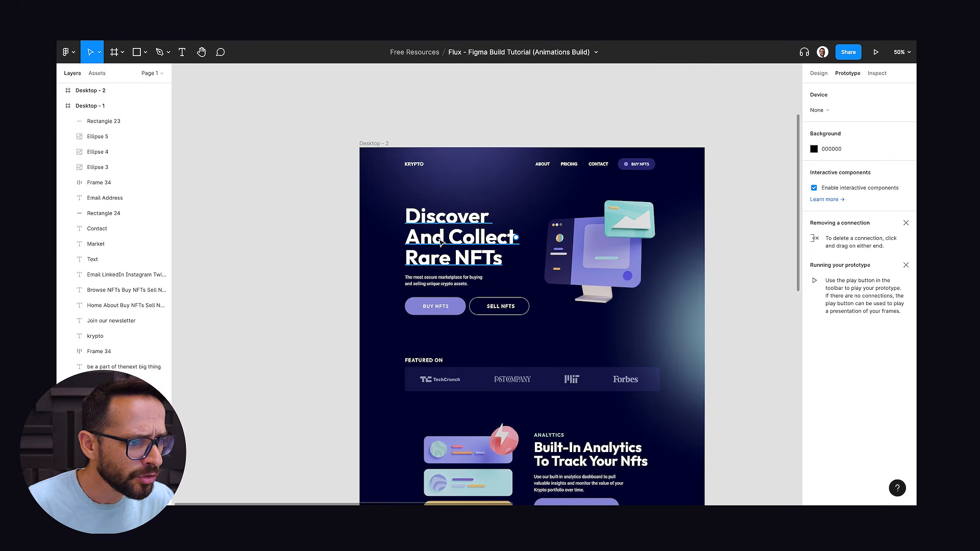
# Step: Group the "Discover And Collect Rare NFTs" headline with the paragraph beneath it in the Desktop - 2 hero section
pyautogui.click(441, 243)
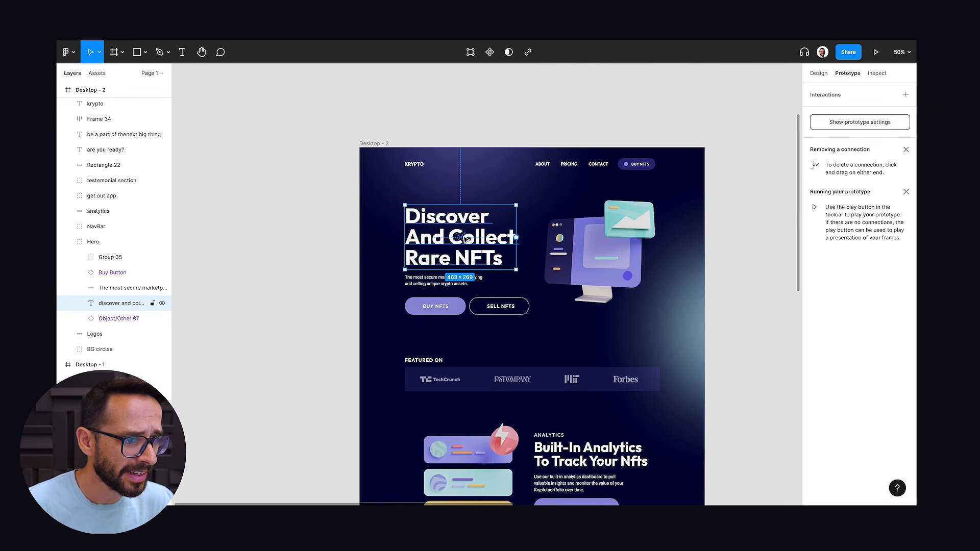
pyautogui.keyDown('shift'); pyautogui.click(442, 281); pyautogui.keyUp('shift')
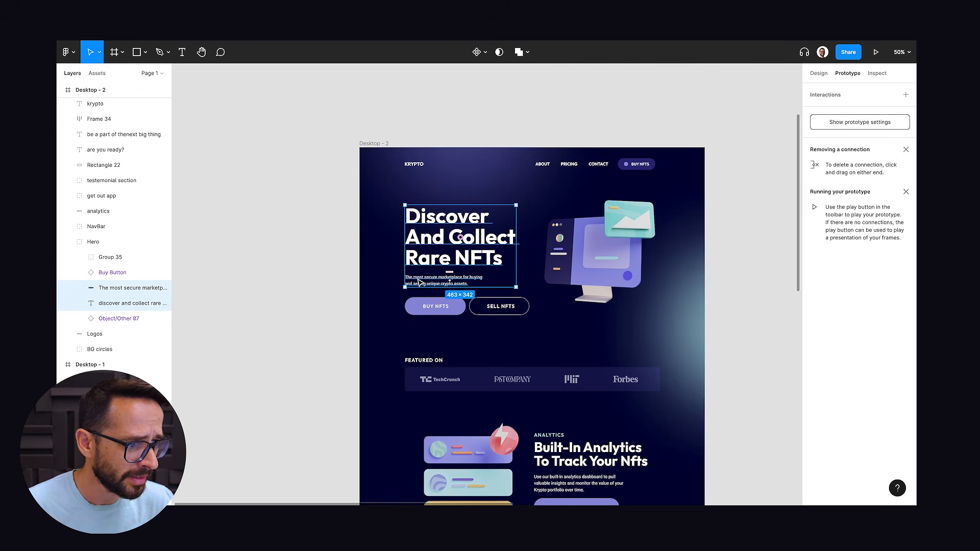
pyautogui.hotkey('ctrl', 'g')
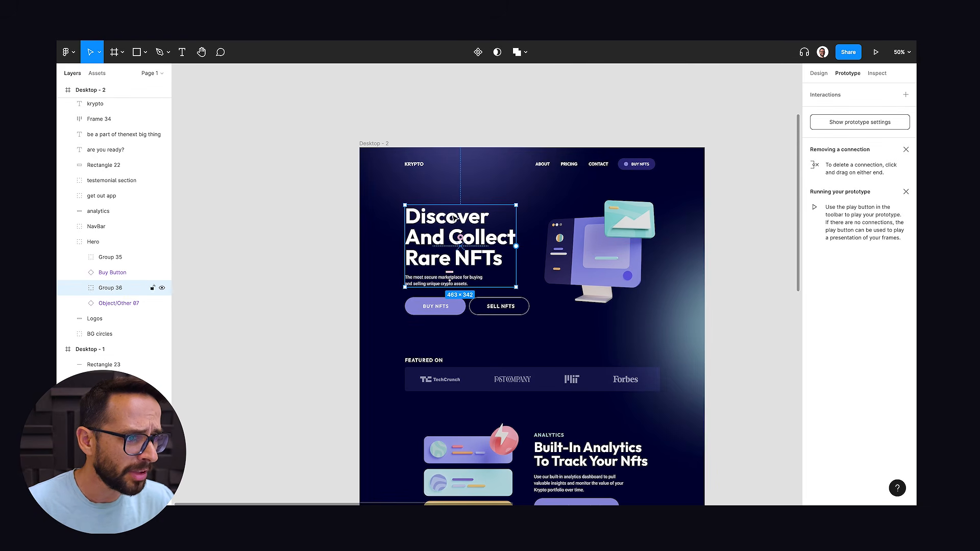
# Step: Paste the grouped headline and paragraph onto the empty canvas above the Desktop - 2 frame
pyautogui.moveTo(437, 135); pyautogui.dragTo(450, 204)
pyautogui.scroll(5, 444, 255)
pyautogui.click(460, 201)
pyautogui.hotkey('ctrl', 'v')
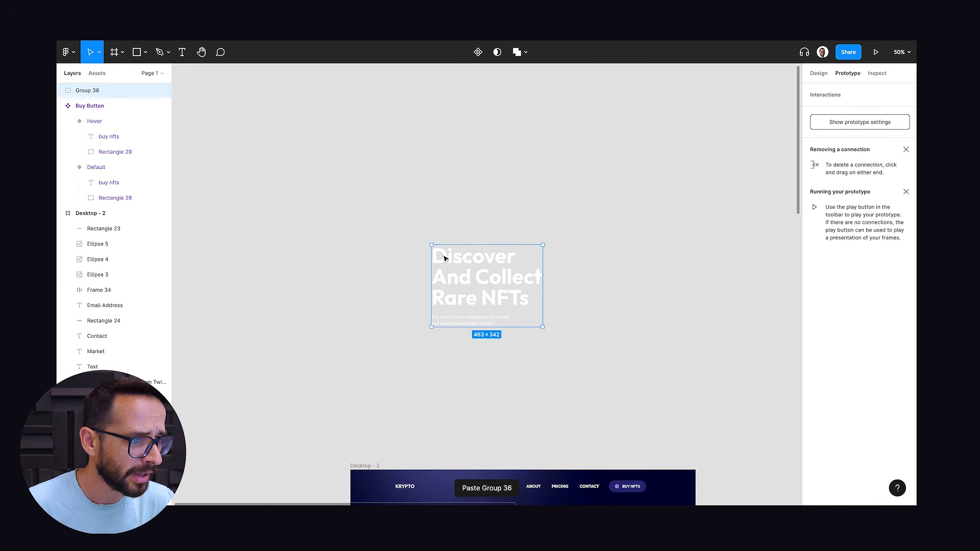
pyautogui.moveTo(456, 264); pyautogui.dragTo(389, 207)
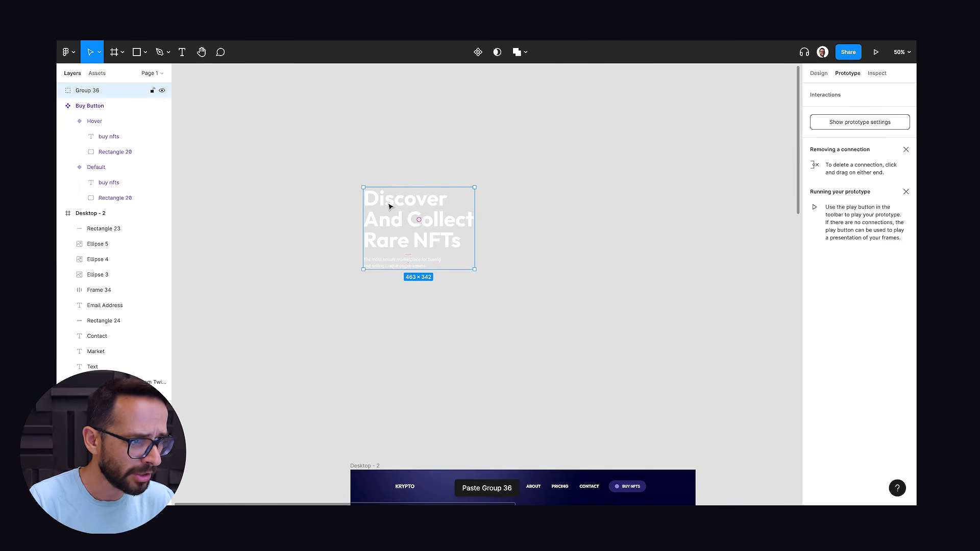
# Step: Turn the pasted group into a component named "Hero Text" and move it higher above the Desktop - 2 frame
pyautogui.hotkey('ctrl', 'alt', 'k')
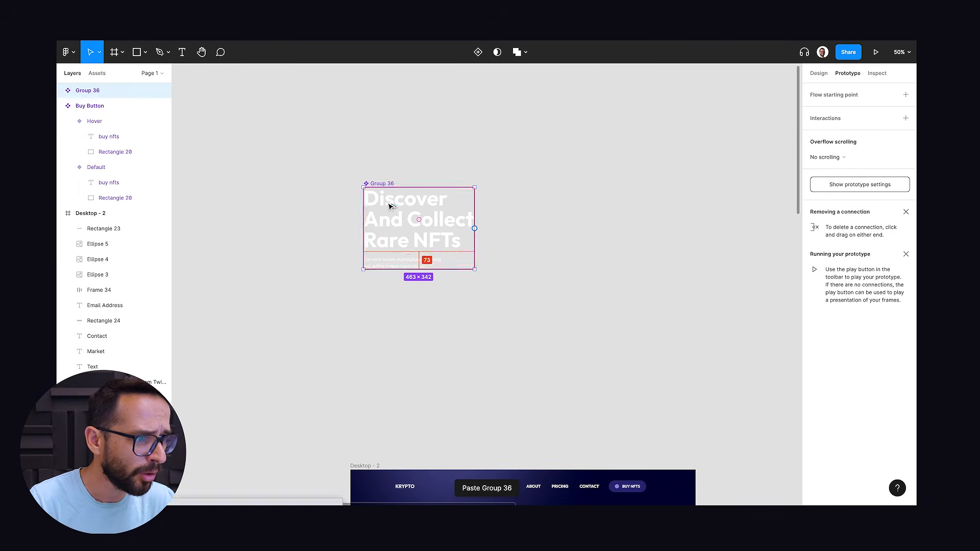
pyautogui.doubleClick(79, 91)
pyautogui.write('Hero Text')
pyautogui.press('Return')
pyautogui.moveTo(389, 185); pyautogui.dragTo(410, 84)
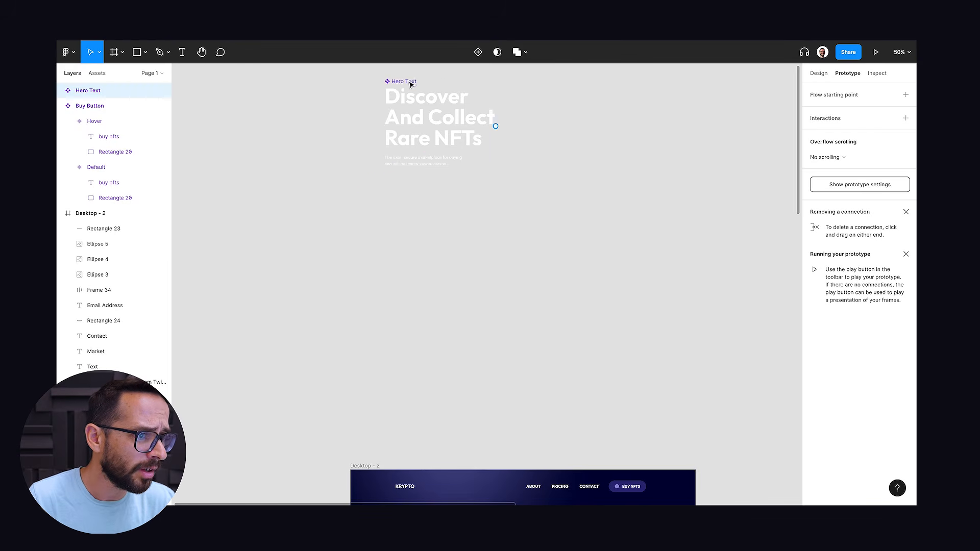
pyautogui.scroll(3, 411, 85)
pyautogui.moveTo(443, 241); pyautogui.dragTo(408, 125)
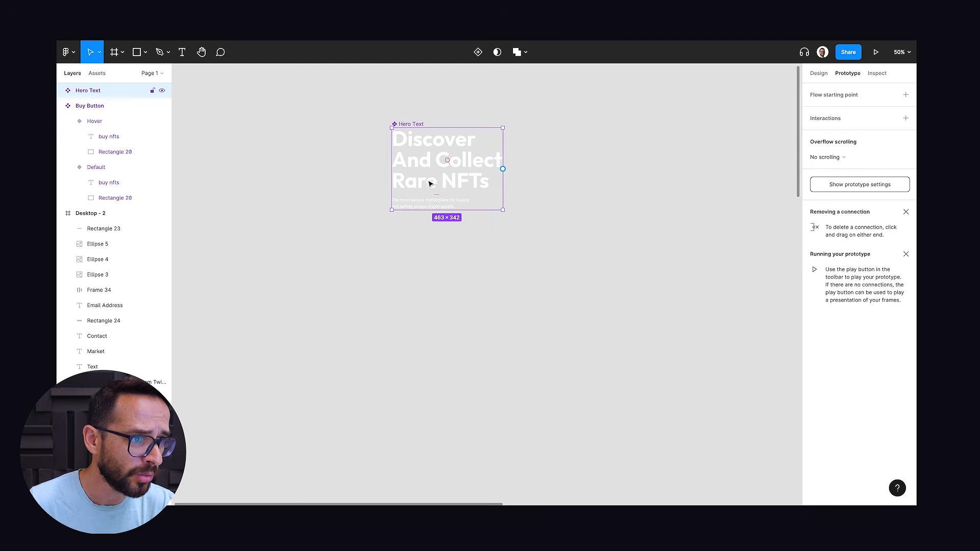
# Step: Split "and collect rare NFTs" from the headline into its own text layer below "Discover", and shrink the Discover text box to about 88 px high
pyautogui.hotkey('shift', '0')
pyautogui.scroll(5, 414, 143)
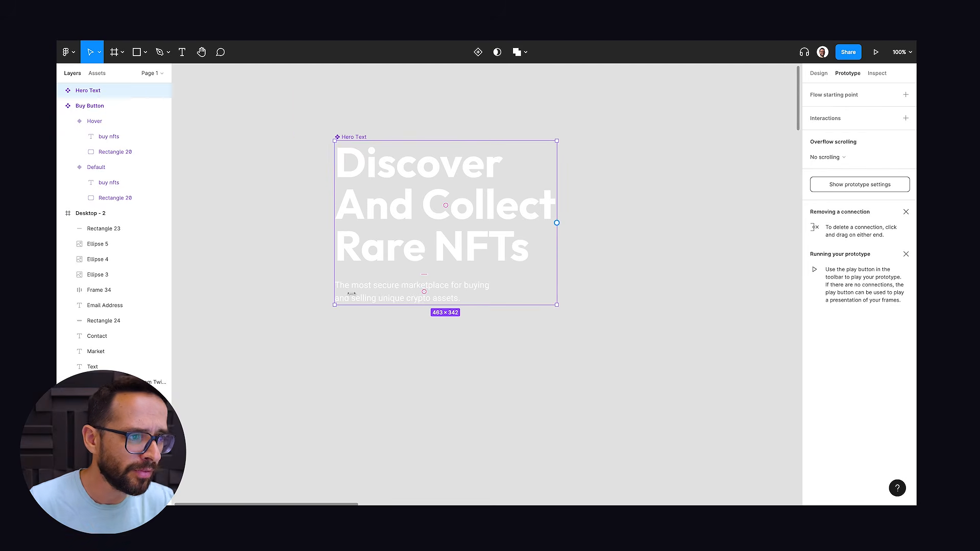
pyautogui.doubleClick(398, 175)
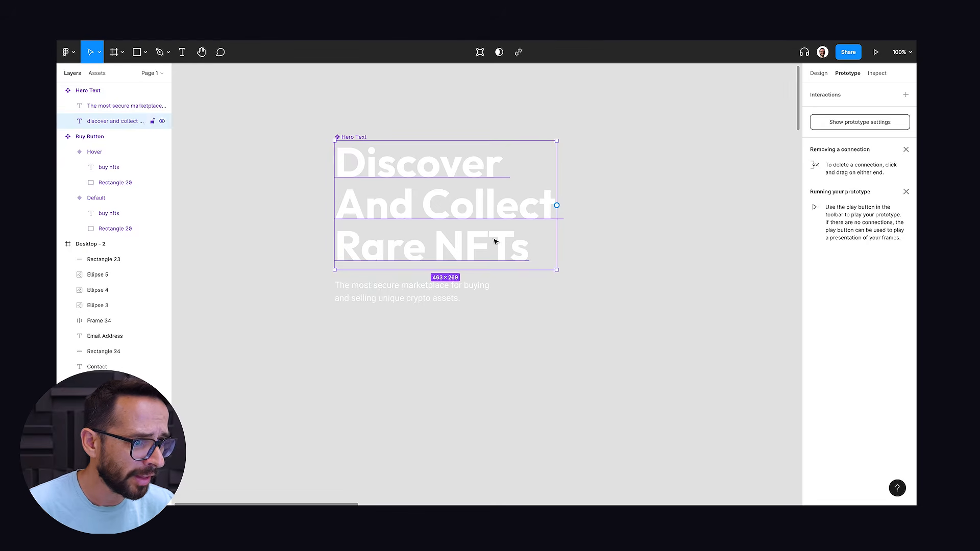
pyautogui.doubleClick(525, 247)
pyautogui.moveTo(524, 247); pyautogui.dragTo(326, 212)
pyautogui.hotkey('ctrl', 'x')
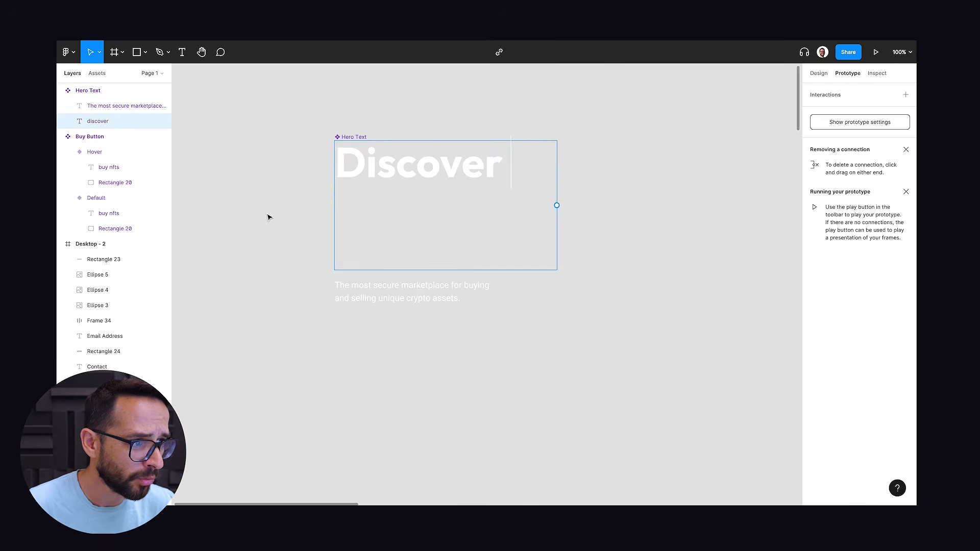
pyautogui.hotkey('ctrl', 'v')
pyautogui.moveTo(416, 185); pyautogui.dragTo(412, 231)
pyautogui.click(411, 158)
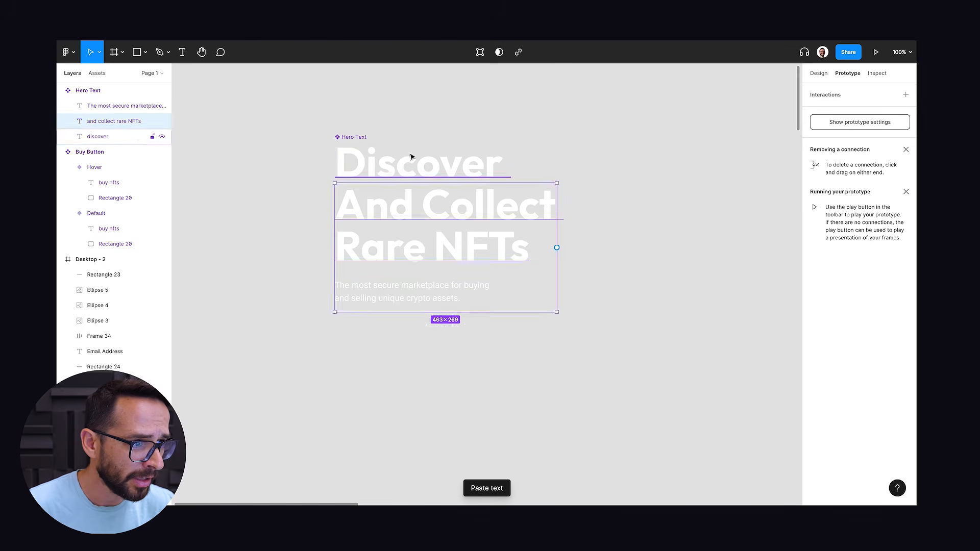
pyautogui.moveTo(441, 269); pyautogui.dragTo(439, 183)
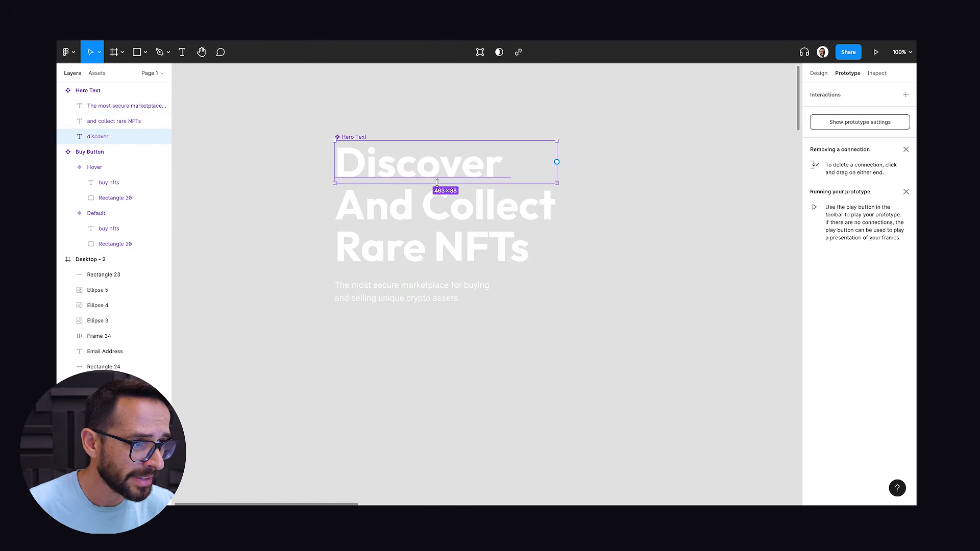
# Step: Split "rare NFTs" into a third text layer below "And Collect" and shrink both text boxes to one line, And Collect to about 84 px high
pyautogui.click(442, 239)
pyautogui.doubleClick(441, 239)
pyautogui.moveTo(531, 248); pyautogui.dragTo(335, 250)
pyautogui.press('BackSpace')
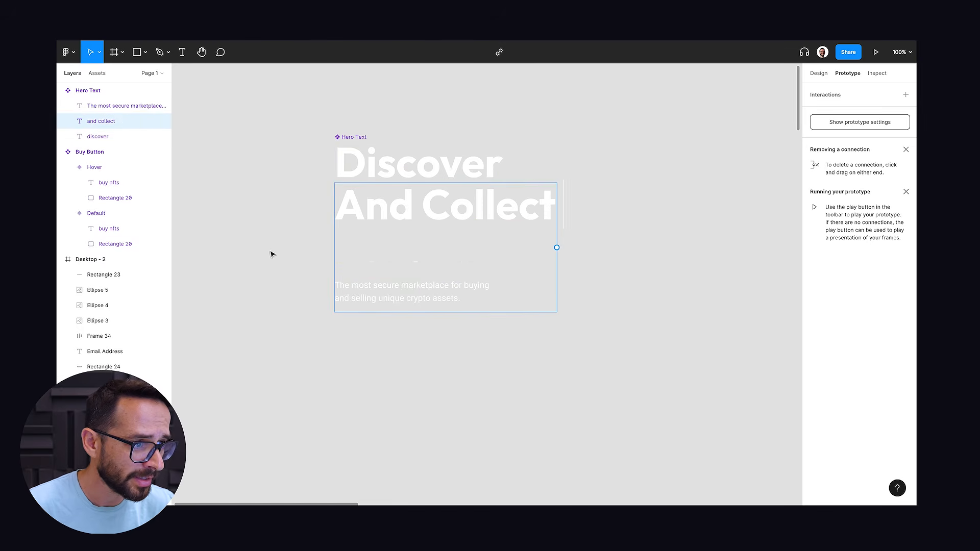
pyautogui.moveTo(433, 312); pyautogui.dragTo(388, 222)
pyautogui.hotkey('ctrl', 'v')
pyautogui.moveTo(458, 223); pyautogui.dragTo(453, 267)
pyautogui.moveTo(452, 355); pyautogui.dragTo(438, 259)
pyautogui.click(435, 218)
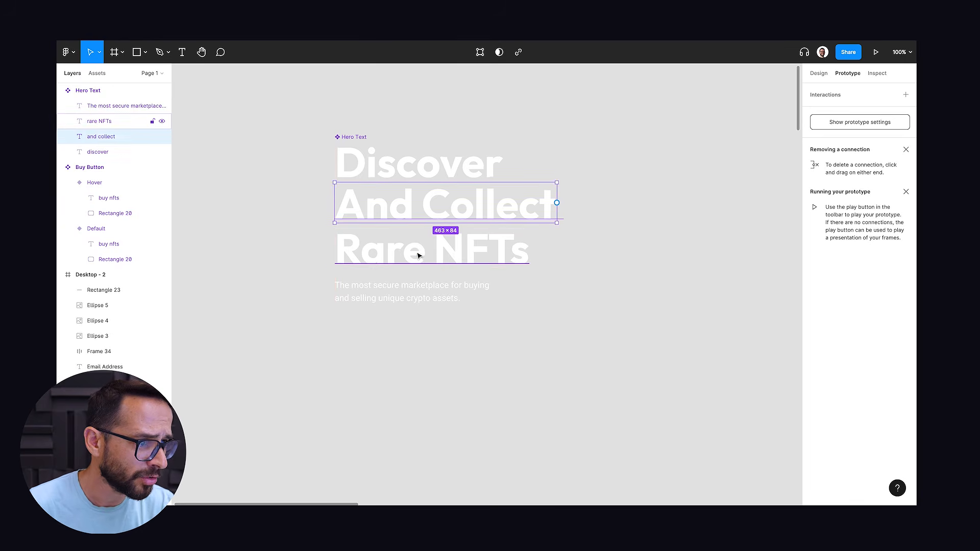
pyautogui.click(418, 256)
pyautogui.click(408, 282)
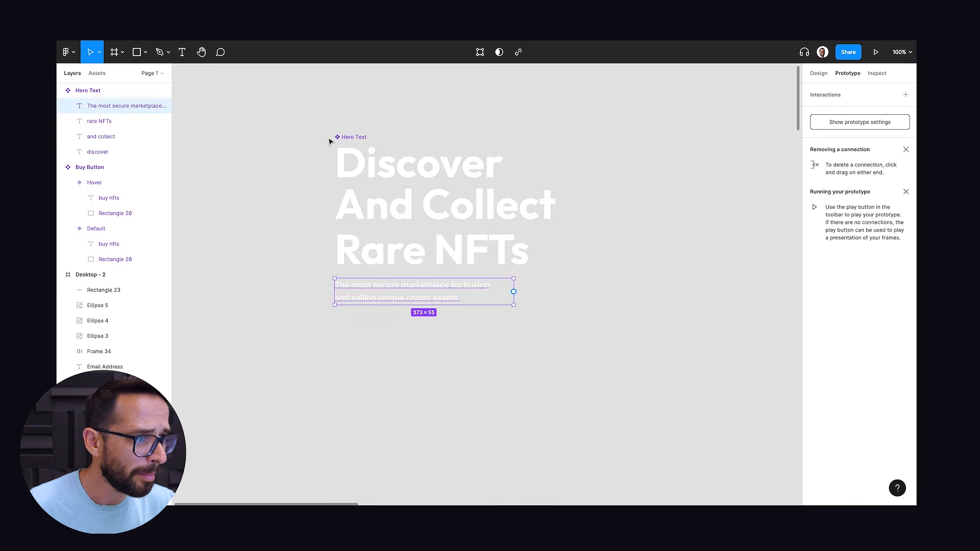
# Step: Draw a rectangle of about 501 × 76 px over the "Discover" line and duplicate it over the other two headline lines and the paragraph
pyautogui.press('r')
pyautogui.moveTo(334, 141)
pyautogui.mouseDown()
pyautogui.moveTo(575, 168)
pyautogui.moveTo(582, 184)
pyautogui.moveTo(575, 177)
pyautogui.mouseUp()
pyautogui.moveTo(521, 161); pyautogui.dragTo(515, 202)
pyautogui.moveTo(491, 200); pyautogui.dragTo(459, 294)
pyautogui.click(451, 245)
# Step: Send all four rectangles to the back, behind the Hero Text component's text layers
pyautogui.click(438, 177)
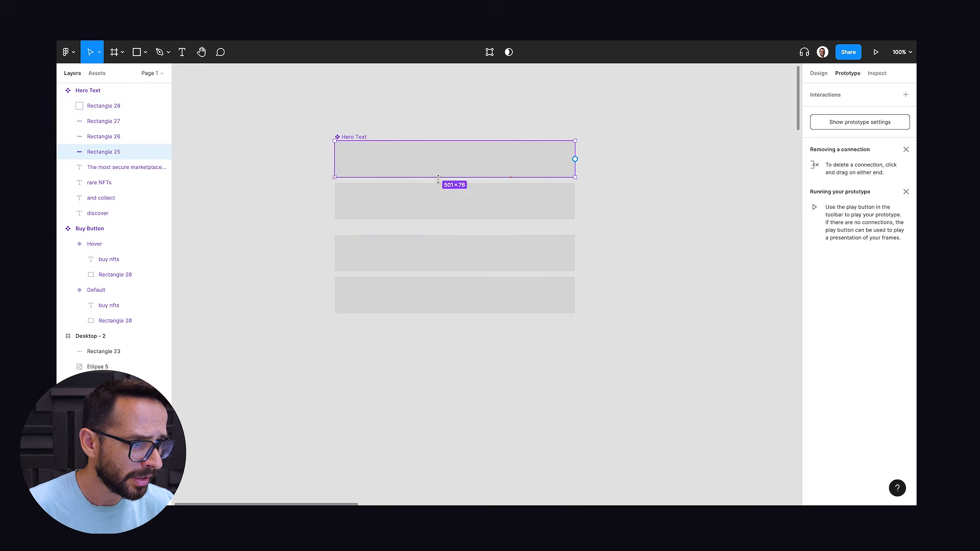
pyautogui.keyDown('shift'); pyautogui.click(378, 202); pyautogui.keyUp('shift')
pyautogui.keyDown('shift'); pyautogui.click(396, 258); pyautogui.keyUp('shift')
pyautogui.keyDown('shift'); pyautogui.click(422, 301); pyautogui.keyUp('shift')
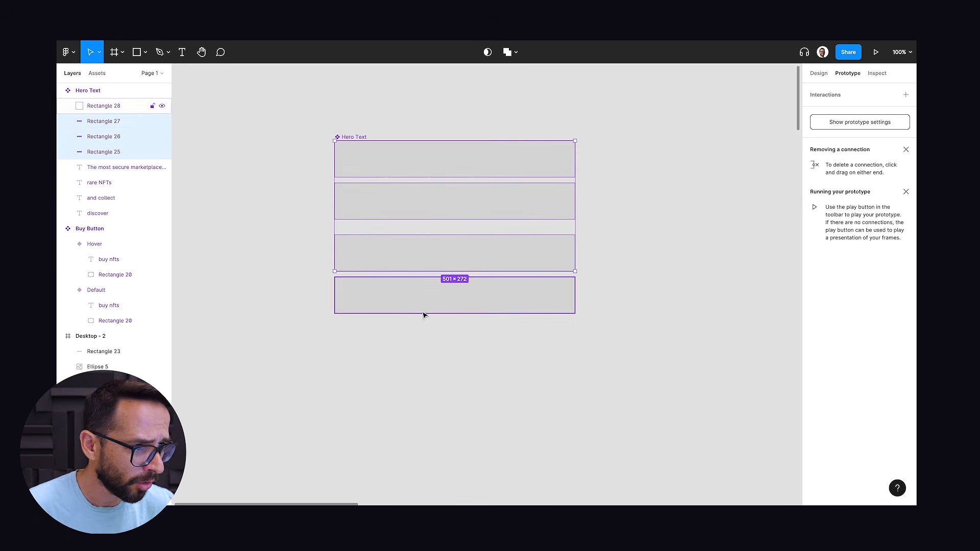
pyautogui.hotkey('ctrl', 'shift', '[')
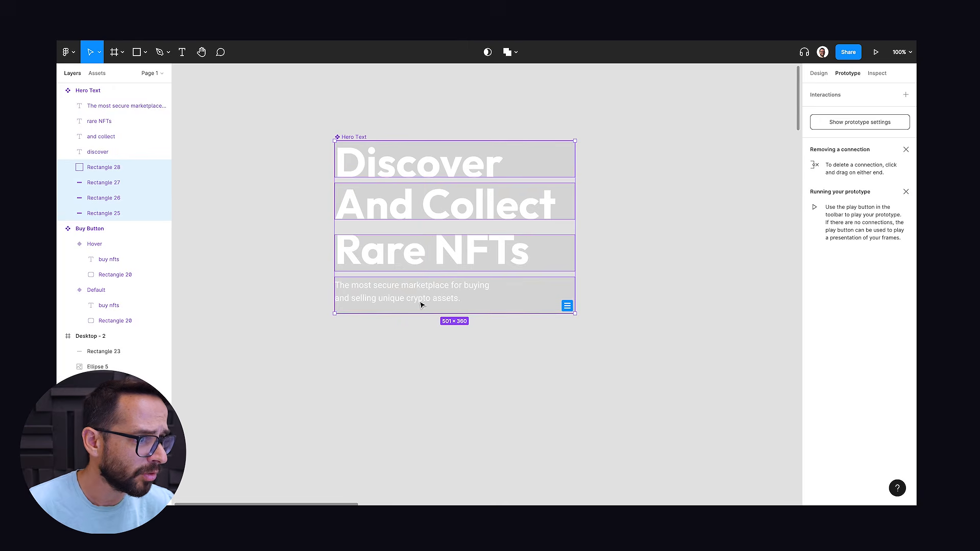
# Step: Mask the "Discover" and "And Collect" text layers, each with the rectangle behind it
pyautogui.click(307, 159)
pyautogui.click(564, 160)
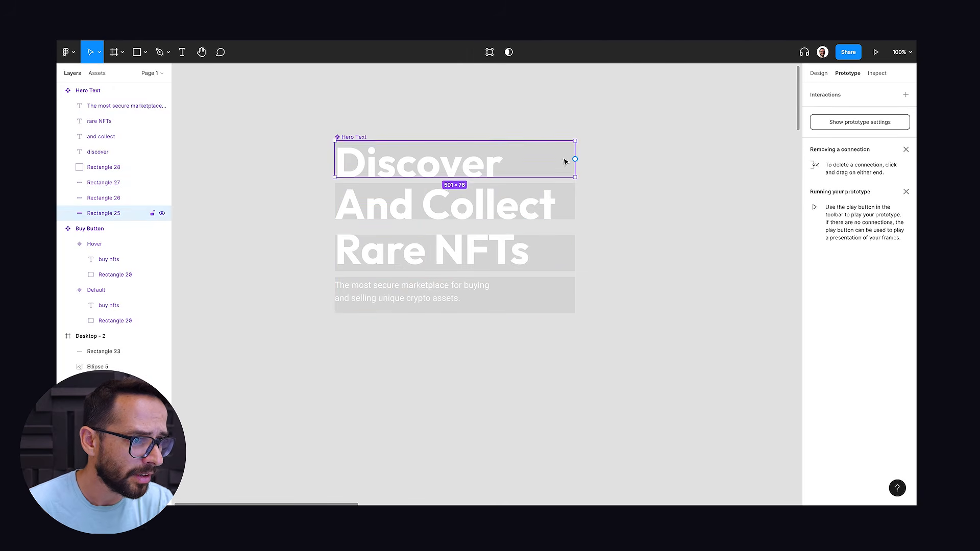
pyautogui.keyDown('shift'); pyautogui.click(488, 160); pyautogui.keyUp('shift')
pyautogui.rightClick(470, 163)
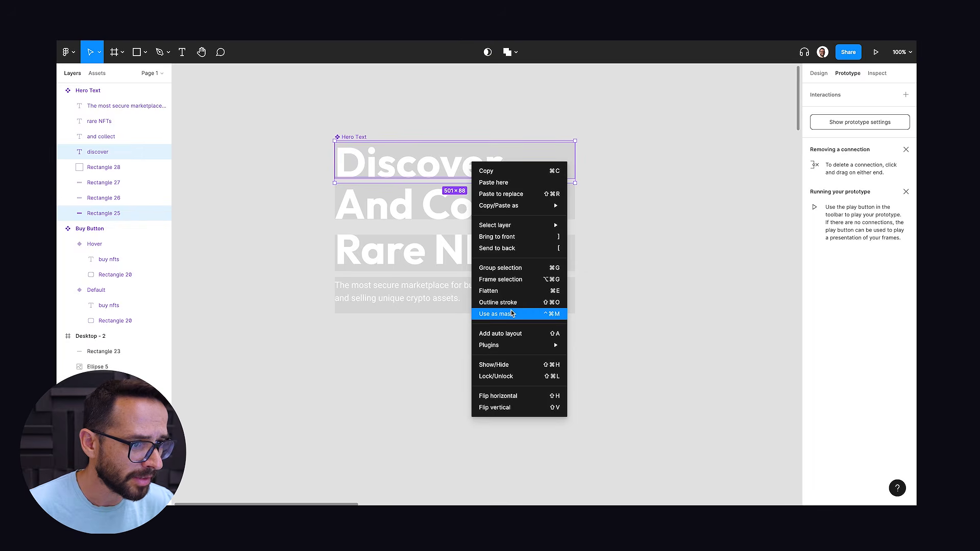
pyautogui.click(508, 313)
pyautogui.click(560, 199)
pyautogui.keyDown('shift'); pyautogui.click(521, 203); pyautogui.keyUp('shift')
pyautogui.rightClick(517, 203)
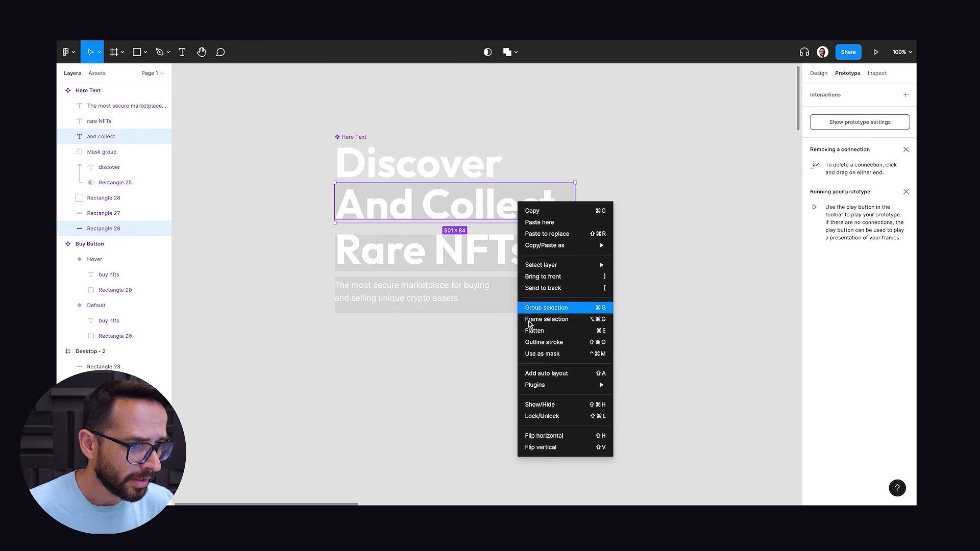
pyautogui.click(534, 354)
# Step: Mask the "Rare NFTs" line and the marketplace paragraph, each with its own background rectangle
pyautogui.click(553, 258)
pyautogui.keyDown('shift'); pyautogui.click(521, 254); pyautogui.keyUp('shift')
pyautogui.rightClick(520, 252)
pyautogui.click(531, 403)
pyautogui.click(556, 302)
pyautogui.keyDown('shift'); pyautogui.click(464, 284); pyautogui.keyUp('shift')
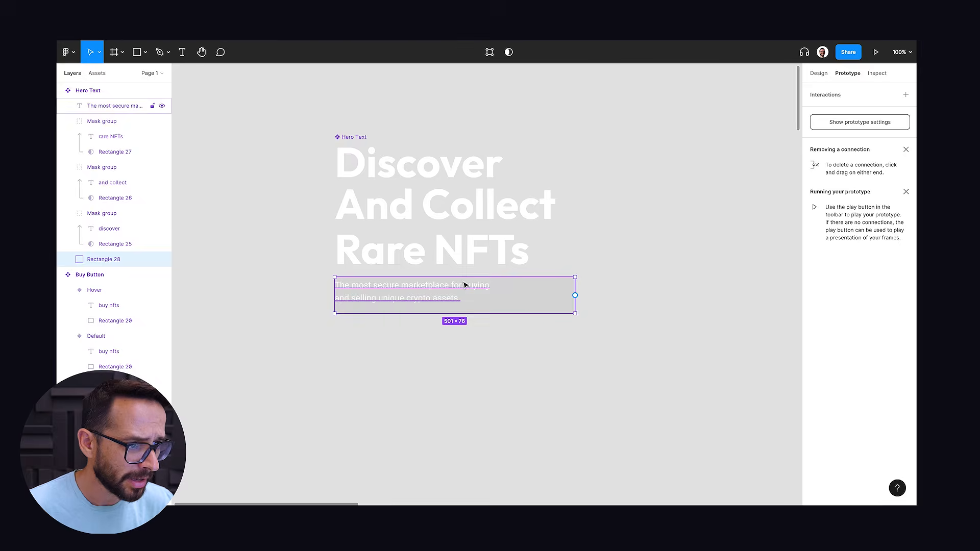
pyautogui.rightClick(465, 286)
pyautogui.click(503, 402)
# Step: Try moving the "And Collect" text inside its mask group to test the masking
pyautogui.click(399, 221)
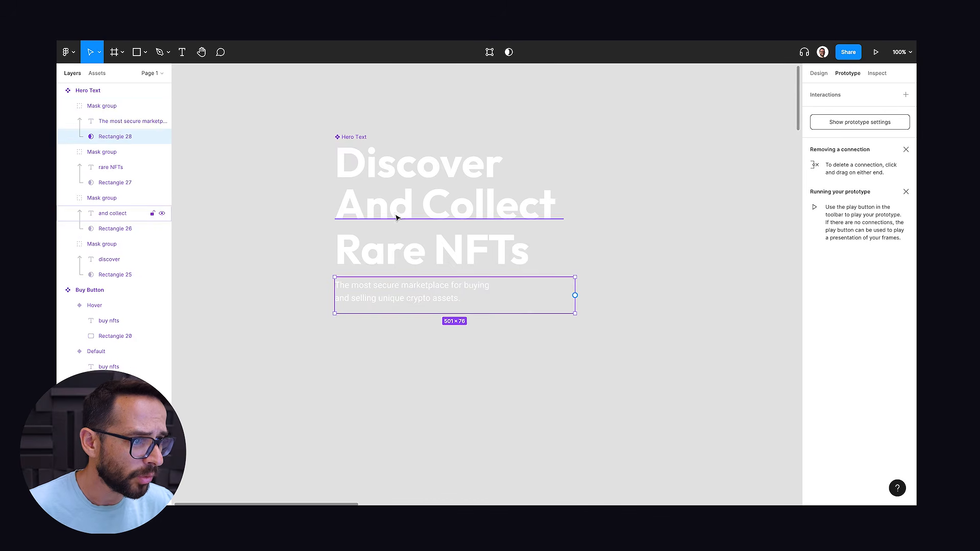
pyautogui.doubleClick(391, 205)
pyautogui.moveTo(400, 203)
pyautogui.mouseDown()
pyautogui.moveTo(398, 225)
pyautogui.moveTo(406, 201)
pyautogui.mouseUp()
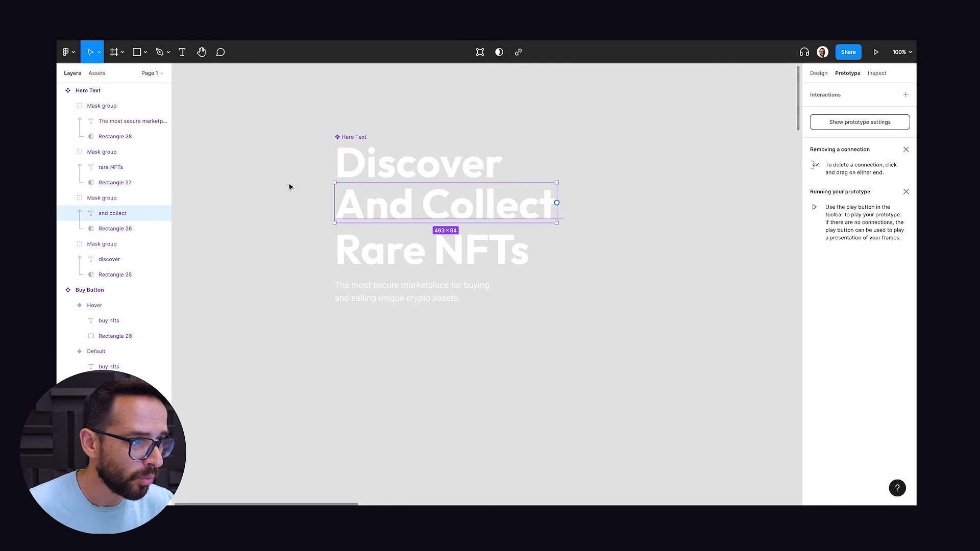
# Step: Add four variants to the Hero Text component, making a vertical set of five
pyautogui.click(347, 137)
pyautogui.press('-')
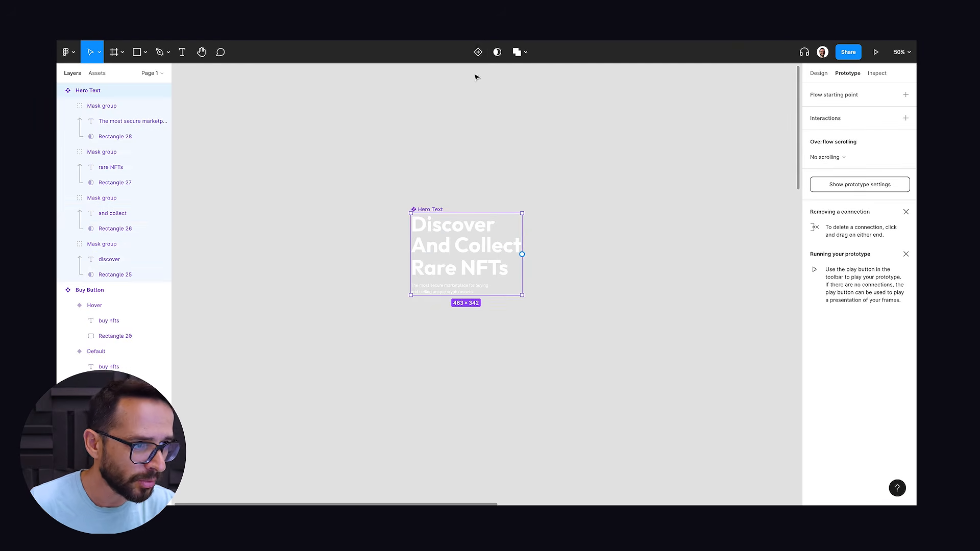
pyautogui.click(477, 52)
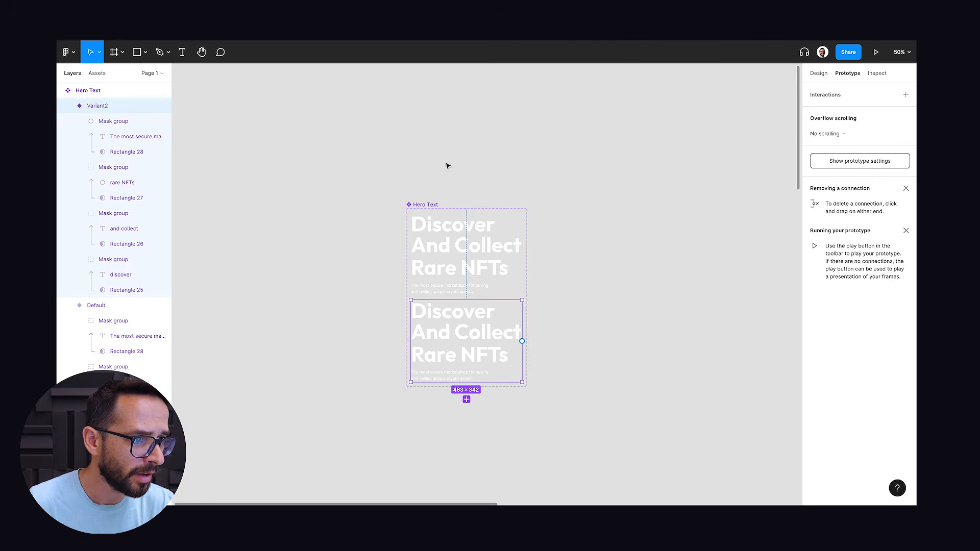
pyautogui.press('Escape')
pyautogui.click(478, 52)
pyautogui.click(478, 52)
pyautogui.press('Escape')
pyautogui.click(478, 51)
pyautogui.moveTo(328, 303); pyautogui.dragTo(344, 121)
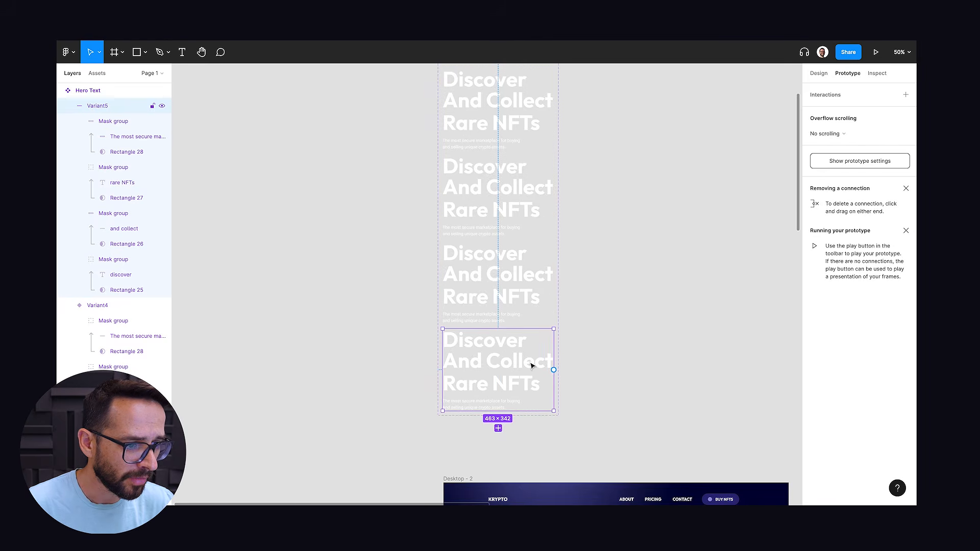
# Step: Move all four text layers of the Default variant straight down inside their masks until they are completely hidden
pyautogui.scroll(2, 434, 219)
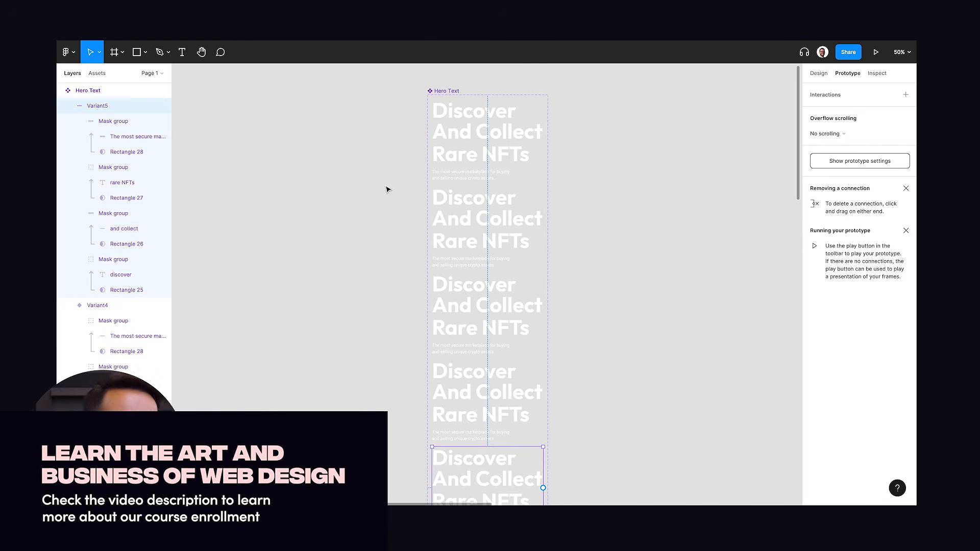
pyautogui.moveTo(356, 132); pyautogui.dragTo(350, 175)
pyautogui.hotkey('shift', '0')
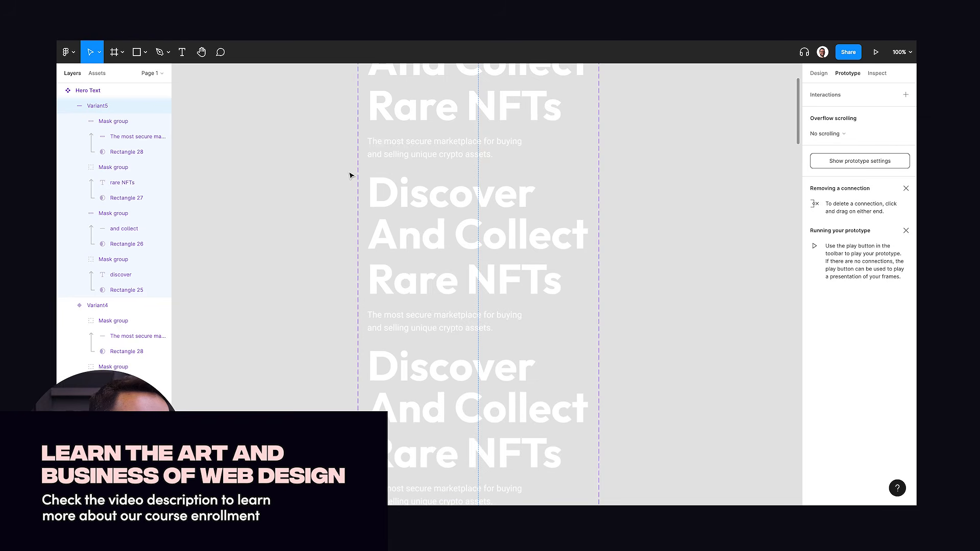
pyautogui.moveTo(328, 121); pyautogui.dragTo(321, 281)
pyautogui.keyDown('ctrl'); pyautogui.click(410, 180); pyautogui.keyUp('ctrl')
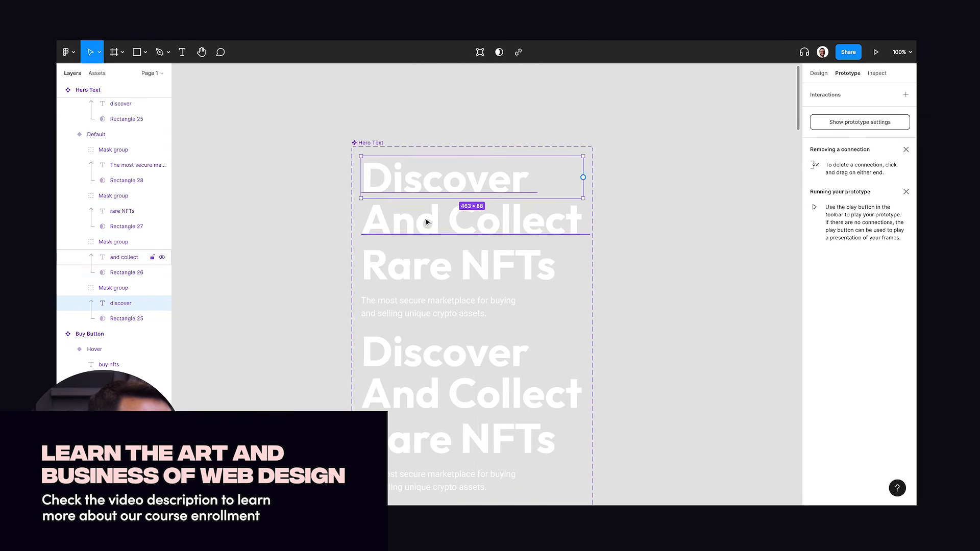
pyautogui.keyDown('ctrl'); pyautogui.keyDown('shift'); pyautogui.click(427, 222); pyautogui.keyUp('shift'); pyautogui.keyUp('ctrl')
pyautogui.keyDown('ctrl'); pyautogui.keyDown('shift'); pyautogui.click(419, 263); pyautogui.keyUp('shift'); pyautogui.keyUp('ctrl')
pyautogui.keyDown('ctrl'); pyautogui.keyDown('shift'); pyautogui.click(414, 303); pyautogui.keyUp('shift'); pyautogui.keyUp('ctrl')
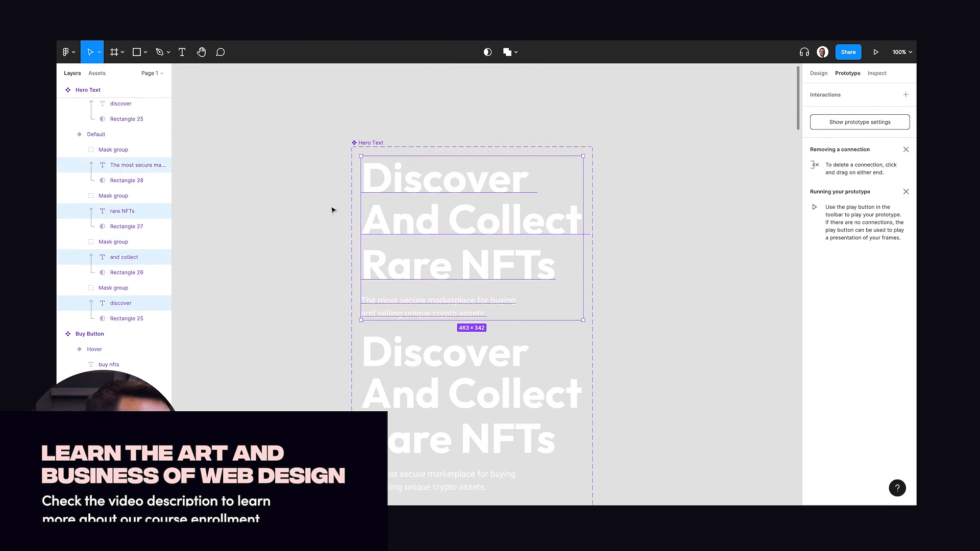
pyautogui.hotkey('shift', 'Down')
pyautogui.hotkey('shift', 'Down')
pyautogui.hotkey('shift', 'Down')
pyautogui.hotkey('shift', 'Down')
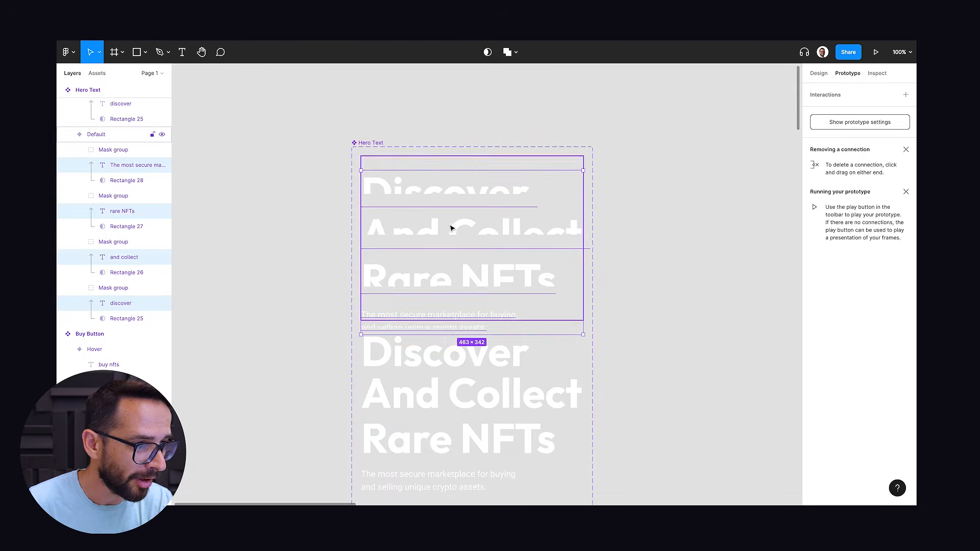
pyautogui.hotkey('shift', 'Down')
pyautogui.hotkey('shift', 'Down')
pyautogui.hotkey('shift', 'Down')
pyautogui.hotkey('shift', 'Down')
pyautogui.hotkey('shift', 'Down')
pyautogui.hotkey('shift', 'Down')
pyautogui.hotkey('shift', 'Down')
pyautogui.hotkey('shift', 'Down')
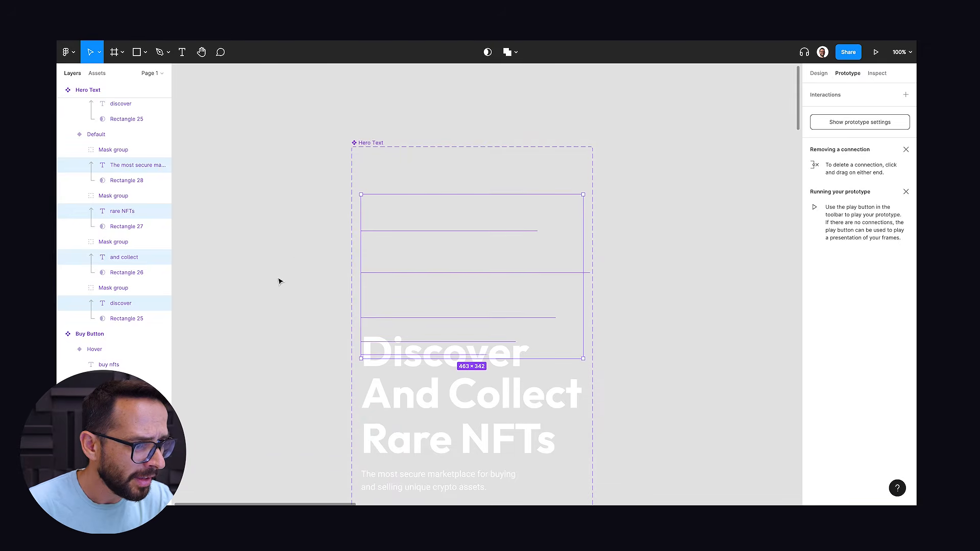
# Step: In Variant2, move the "And Collect", "Rare NFTs" and paragraph text layers straight down until their masks hide them completely
pyautogui.scroll(-3, 279, 282)
pyautogui.click(454, 231)
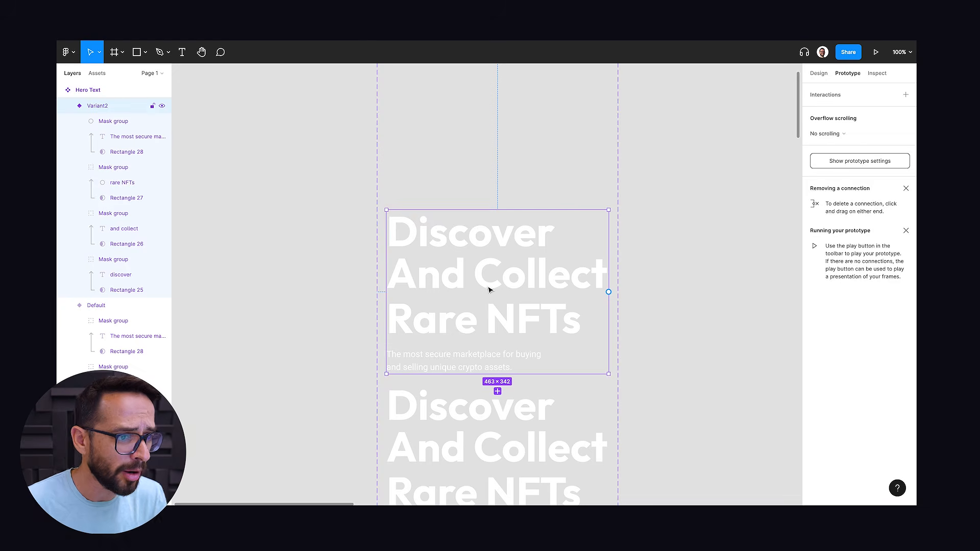
pyautogui.keyDown('ctrl'); pyautogui.click(501, 275); pyautogui.keyUp('ctrl')
pyautogui.keyDown('ctrl'); pyautogui.keyDown('shift'); pyautogui.click(503, 312); pyautogui.keyUp('shift'); pyautogui.keyUp('ctrl')
pyautogui.keyDown('ctrl'); pyautogui.keyDown('shift'); pyautogui.click(494, 353); pyautogui.keyUp('shift'); pyautogui.keyUp('ctrl')
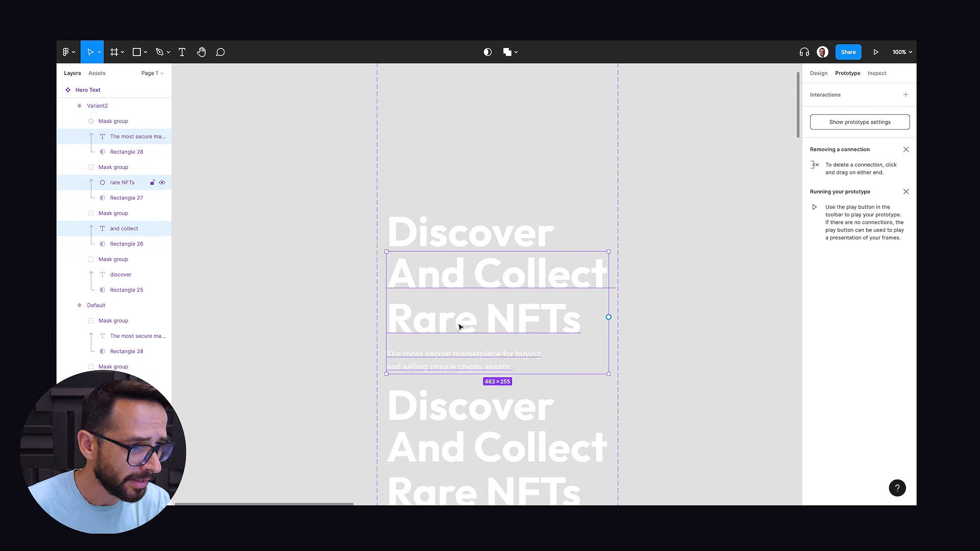
pyautogui.hotkey('shift', 'Down')
pyautogui.hotkey('shift', 'Down')
pyautogui.hotkey('shift', 'Down')
pyautogui.hotkey('shift', 'Down')
pyautogui.hotkey('shift', 'Down')
pyautogui.hotkey('shift', 'Down')
pyautogui.hotkey('shift', 'Down')
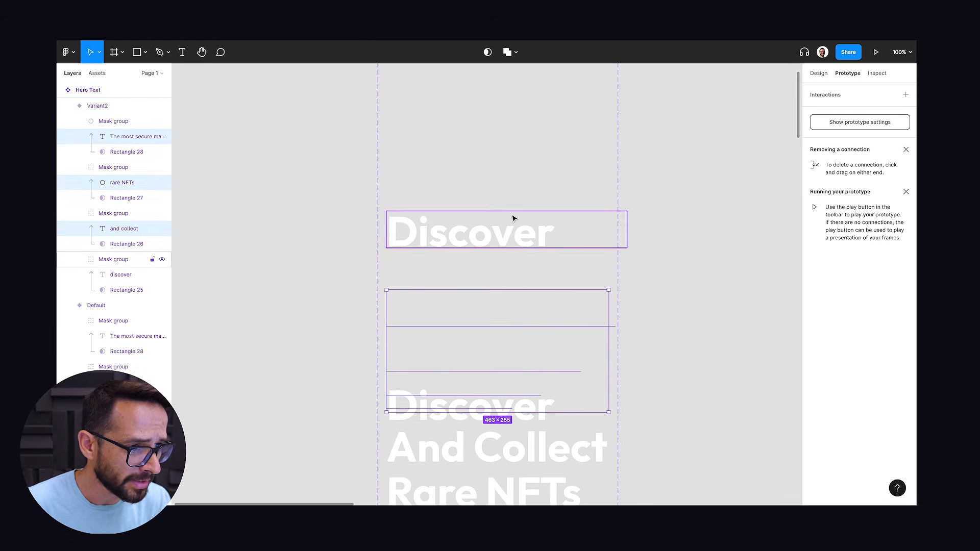
# Step: In Variant3, move the "Rare NFTs" and paragraph text layers straight down until their masks hide them completely
pyautogui.moveTo(296, 333); pyautogui.dragTo(331, 165)
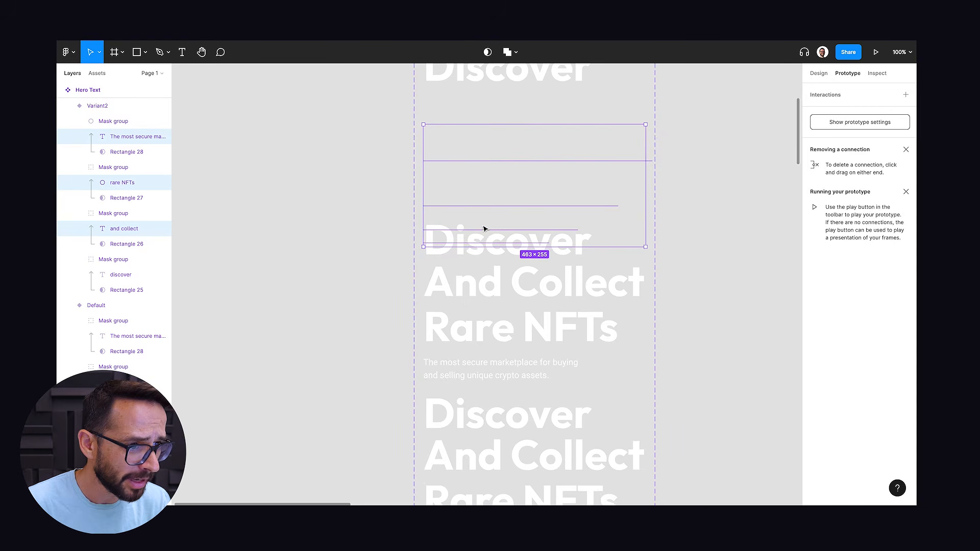
pyautogui.moveTo(331, 315); pyautogui.dragTo(357, 210)
pyautogui.keyDown('ctrl'); pyautogui.click(527, 225); pyautogui.keyUp('ctrl')
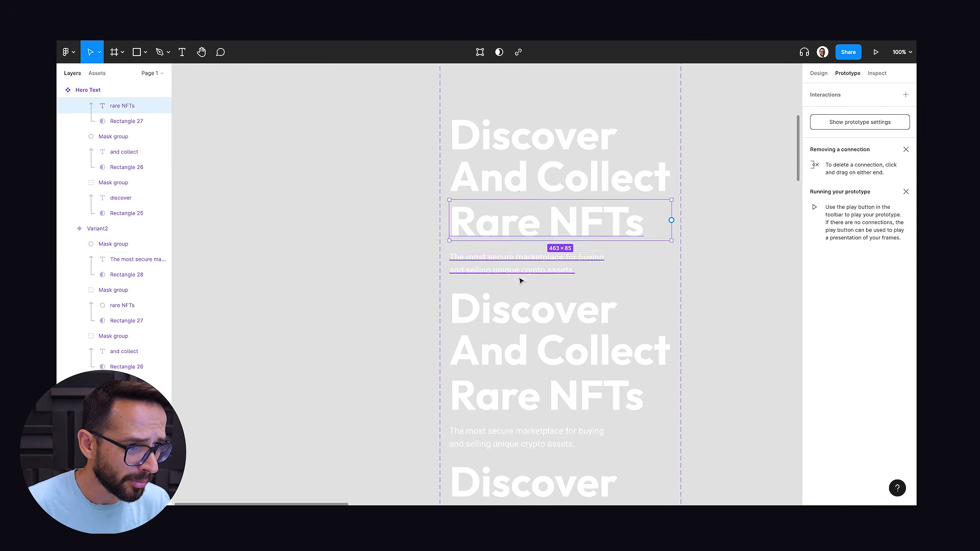
pyautogui.keyDown('ctrl'); pyautogui.keyDown('shift'); pyautogui.click(520, 264); pyautogui.keyUp('shift'); pyautogui.keyUp('ctrl')
pyautogui.hotkey('shift', 'Down')
pyautogui.hotkey('shift', 'Down')
pyautogui.hotkey('shift', 'Down')
pyautogui.hotkey('shift', 'Down')
pyautogui.hotkey('shift', 'Down')
pyautogui.hotkey('shift', 'Down')
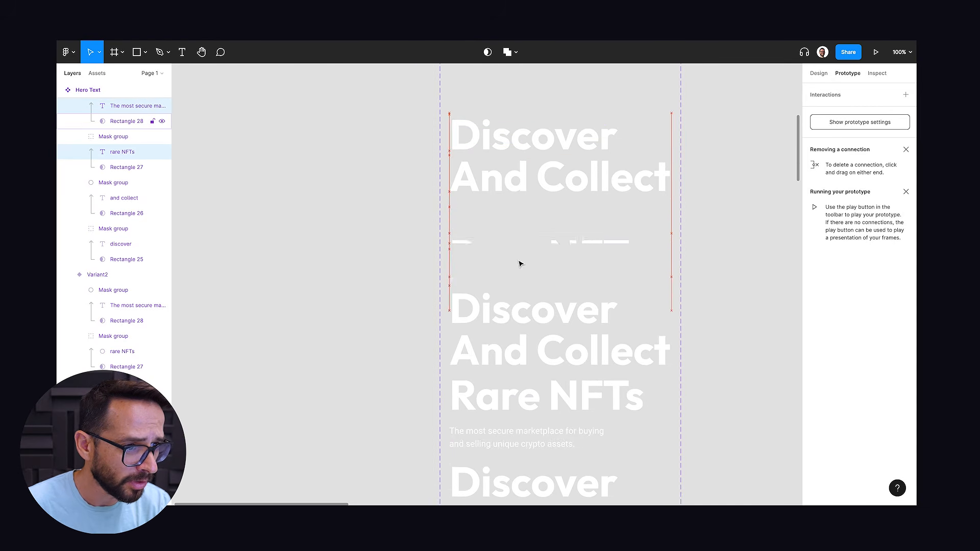
# Step: In Variant4, move only the marketplace paragraph straight down until its mask hides it completely
pyautogui.scroll(-5, 388, 250)
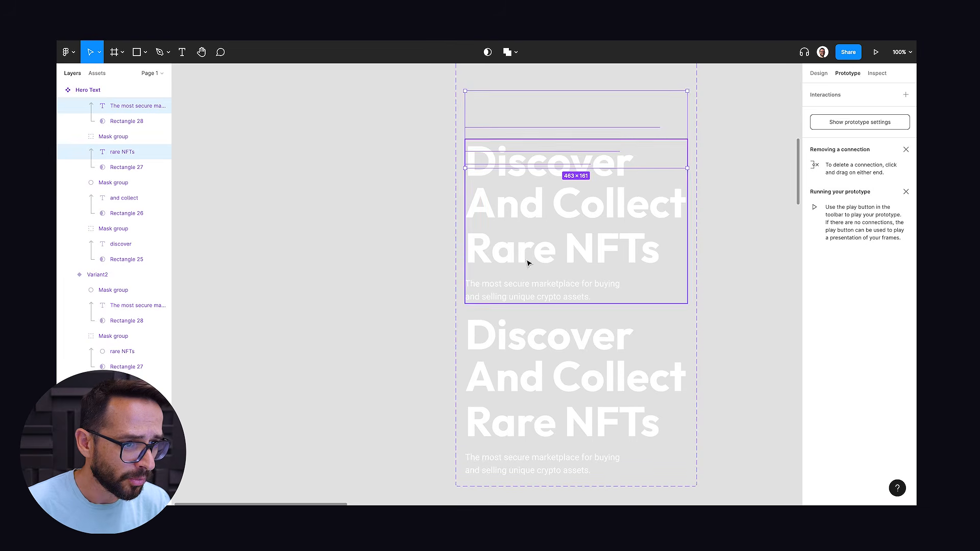
pyautogui.keyDown('ctrl'); pyautogui.click(572, 291); pyautogui.keyUp('ctrl')
pyautogui.hotkey('shift', 'Down')
pyautogui.hotkey('shift', 'Down')
pyautogui.hotkey('shift', 'Down')
pyautogui.hotkey('shift', 'Down')
pyautogui.hotkey('shift', 'Down')
pyautogui.hotkey('shift', 'Down')
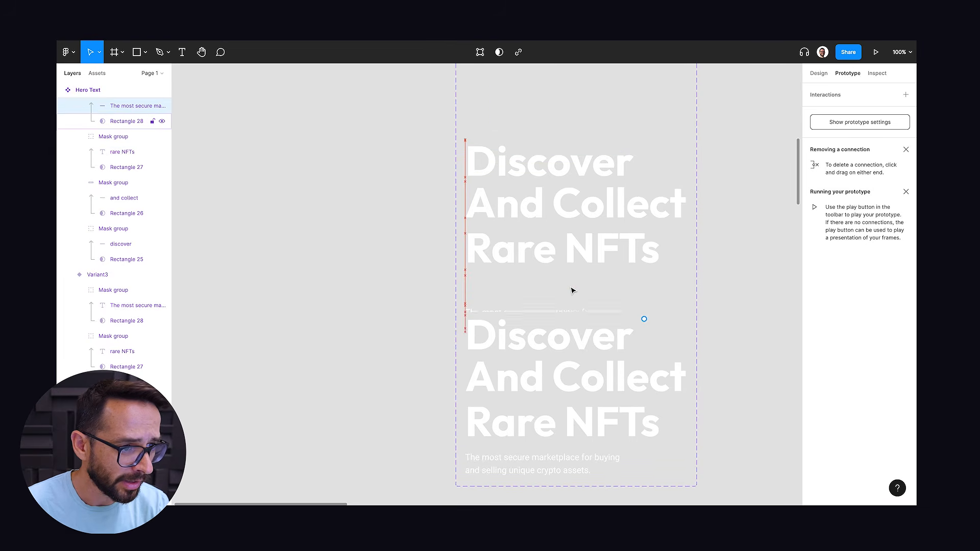
# Step: Check the line-by-line text progression across all five Hero Text variants
pyautogui.moveTo(385, 311); pyautogui.dragTo(374, 209)
pyautogui.click(375, 208)
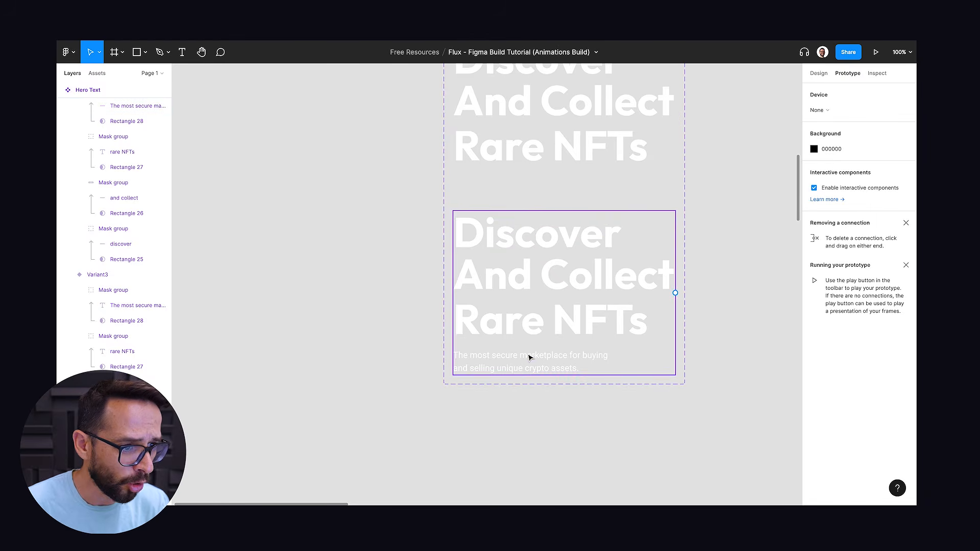
pyautogui.moveTo(546, 162); pyautogui.dragTo(534, 228)
pyautogui.scroll(-6, 562, 227)
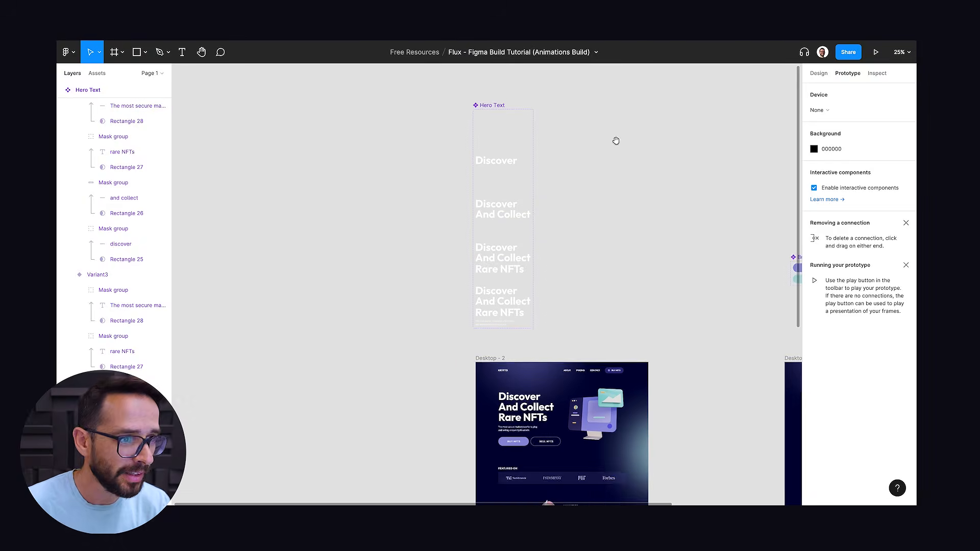
pyautogui.scroll(3, 611, 175)
pyautogui.scroll(3, 597, 176)
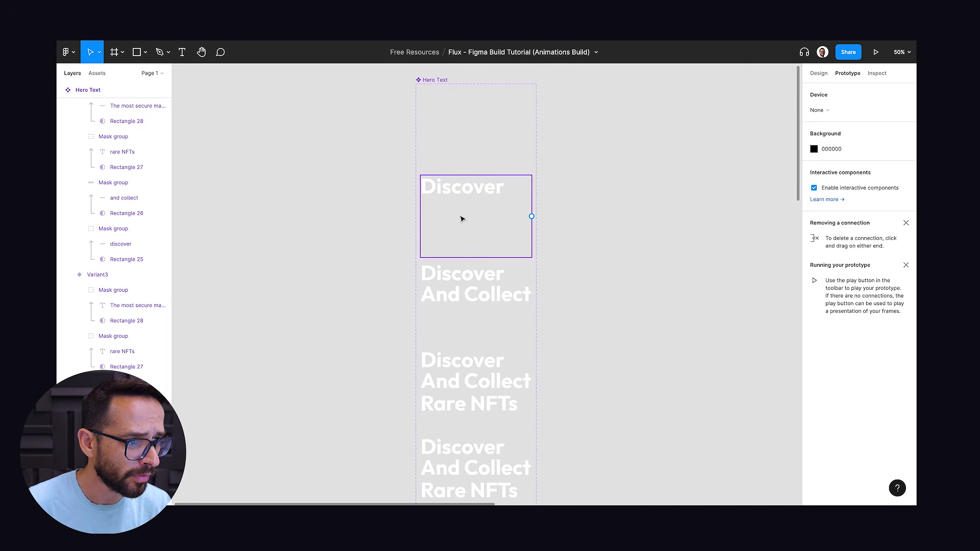
pyautogui.scroll(-3, 460, 408)
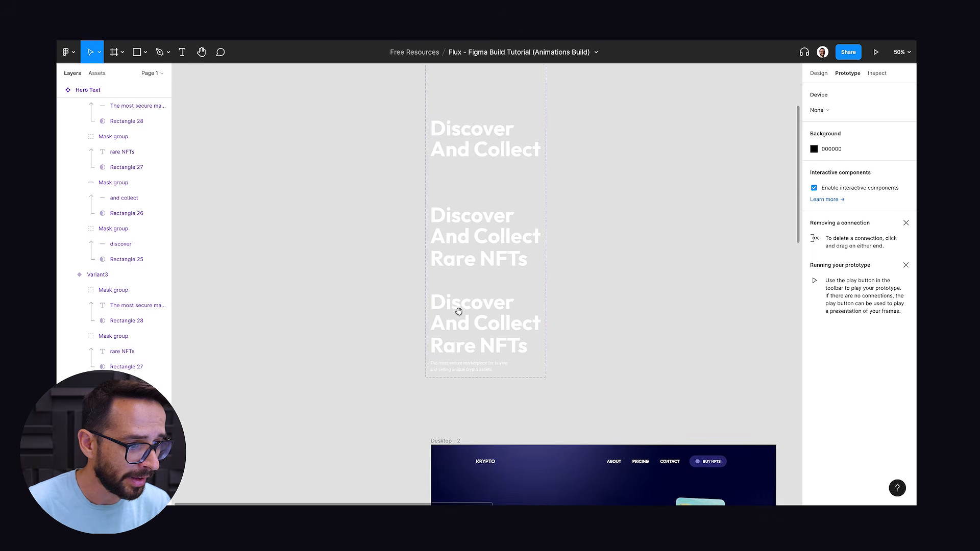
pyautogui.scroll(4, 513, 168)
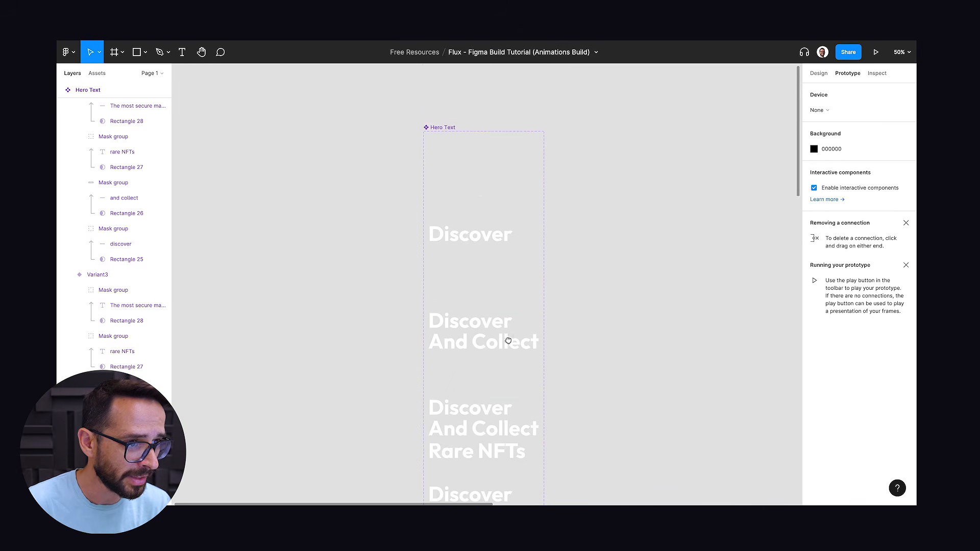
# Step: Add an interaction to the empty Default variant with an After delay trigger of 1 ms
pyautogui.click(474, 170)
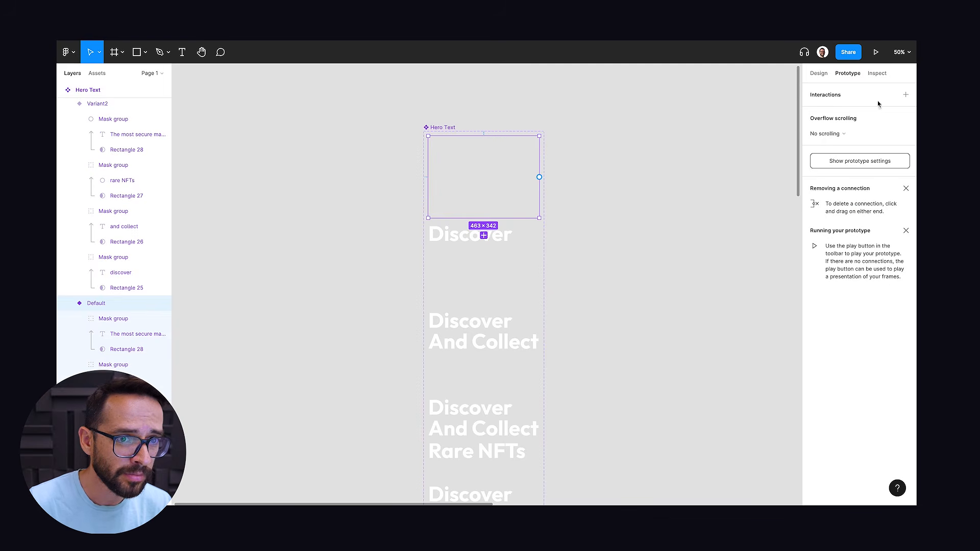
pyautogui.click(906, 95)
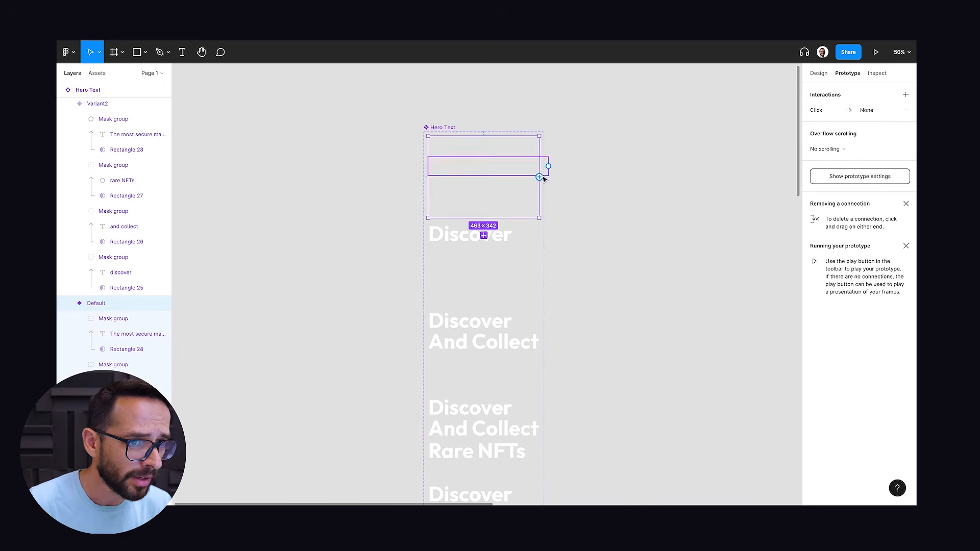
pyautogui.click(827, 110)
pyautogui.click(713, 135)
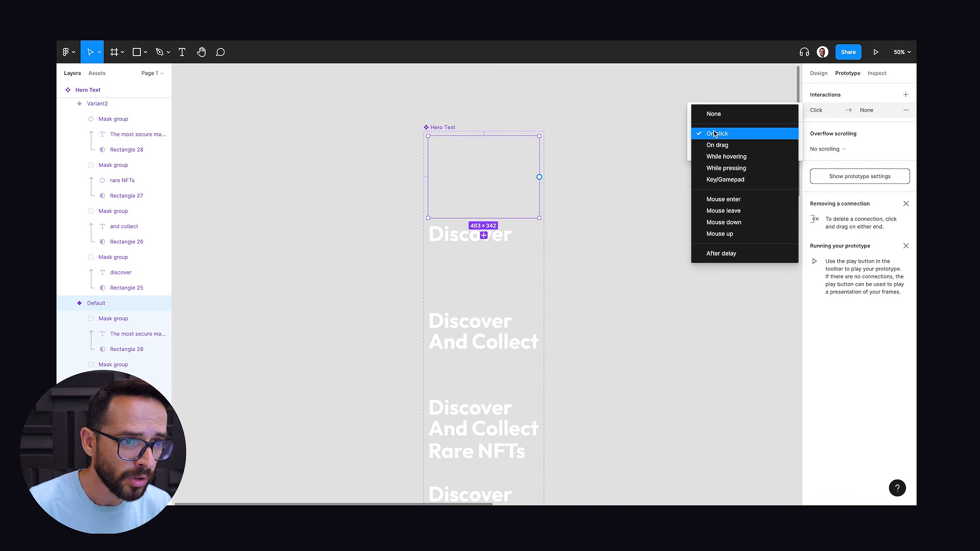
pyautogui.click(720, 254)
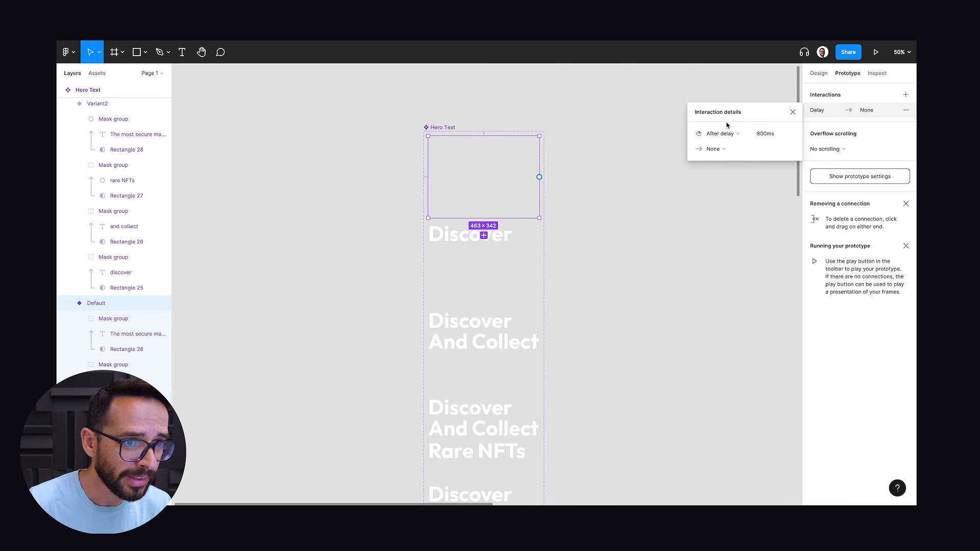
pyautogui.click(758, 134)
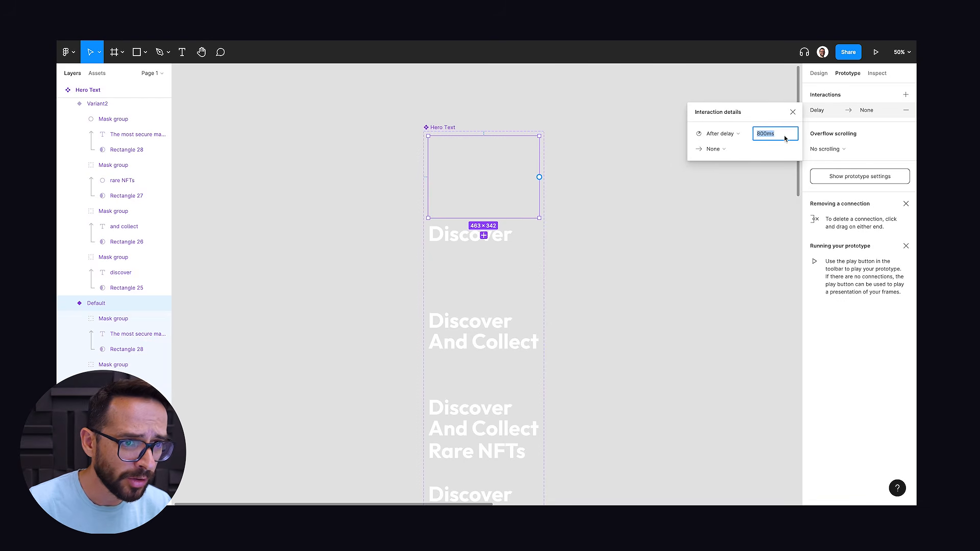
pyautogui.write('0')
# Step: Make the Default variant's interaction change to Variant2 with a Smart animate transition lasting 200 ms
pyautogui.click(710, 149)
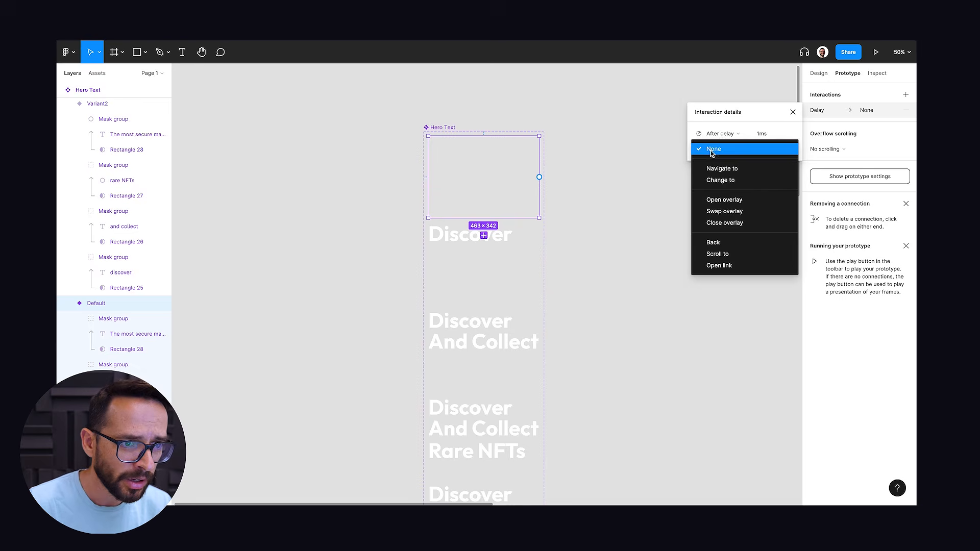
pyautogui.click(717, 180)
pyautogui.click(767, 166)
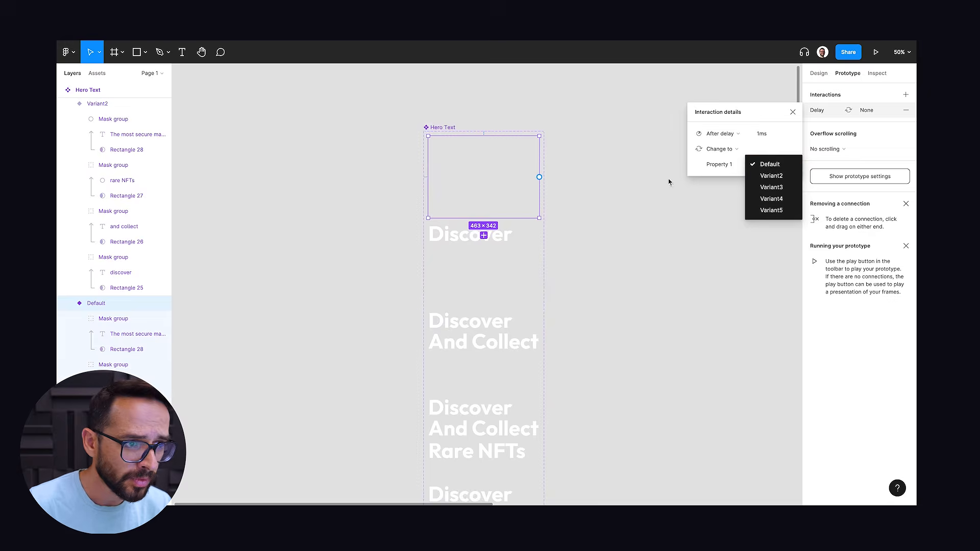
pyautogui.click(772, 176)
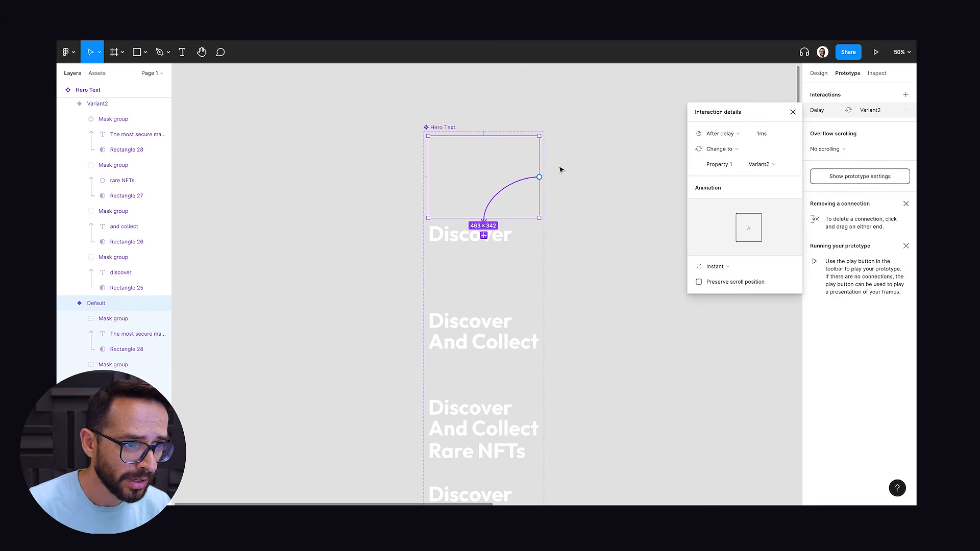
pyautogui.click(716, 267)
pyautogui.click(722, 290)
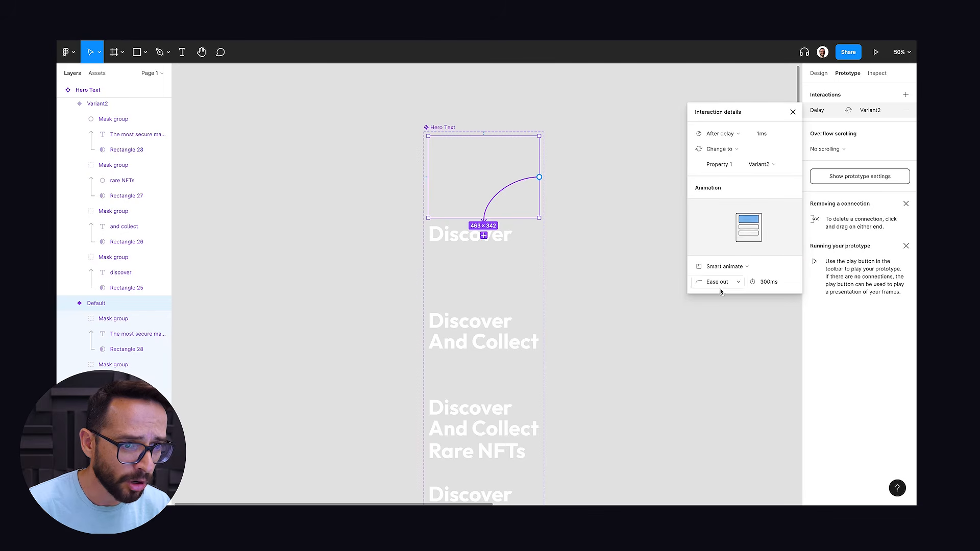
pyautogui.click(766, 286)
pyautogui.write('200')
pyautogui.press('Return')
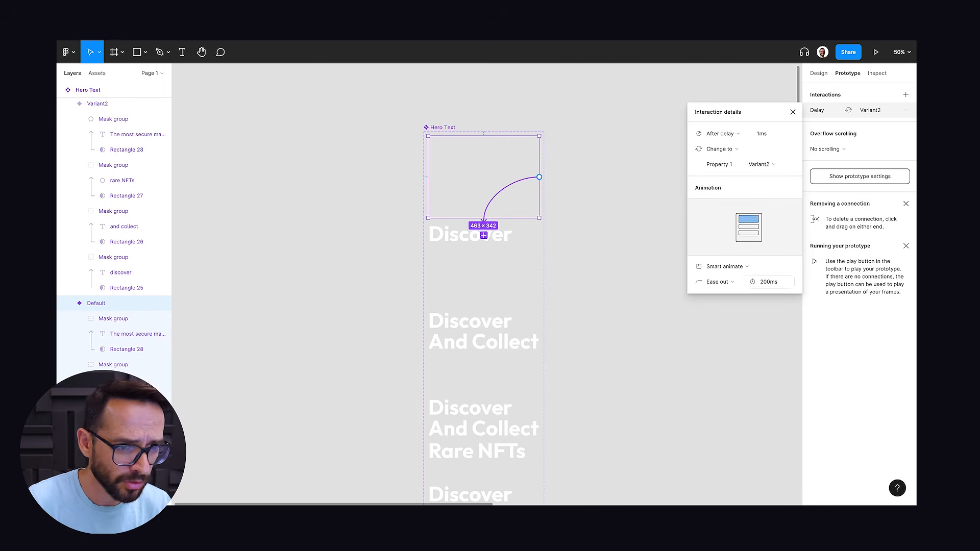
# Step: Connect Variant2 to Variant3 with an After delay trigger and set the delay to 0
pyautogui.click(463, 249)
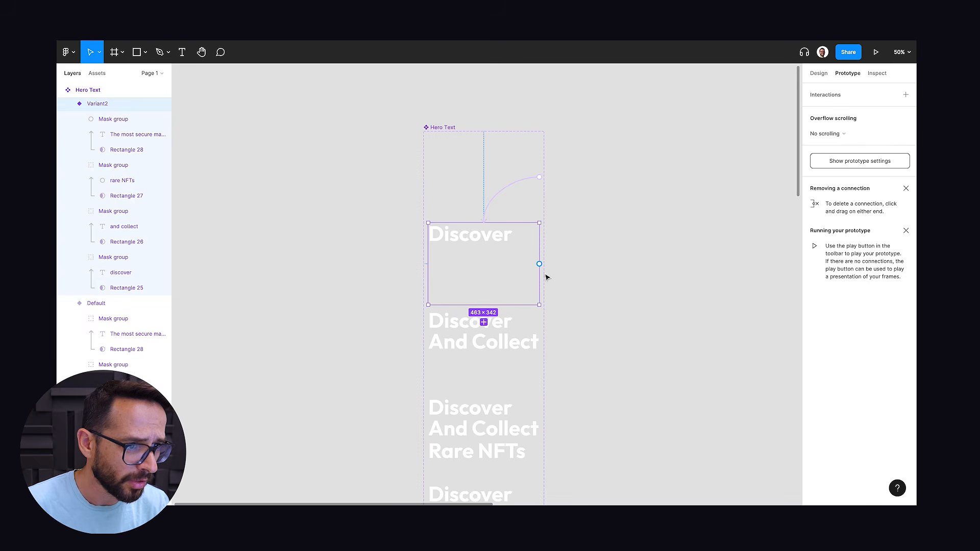
pyautogui.moveTo(539, 264); pyautogui.dragTo(481, 369)
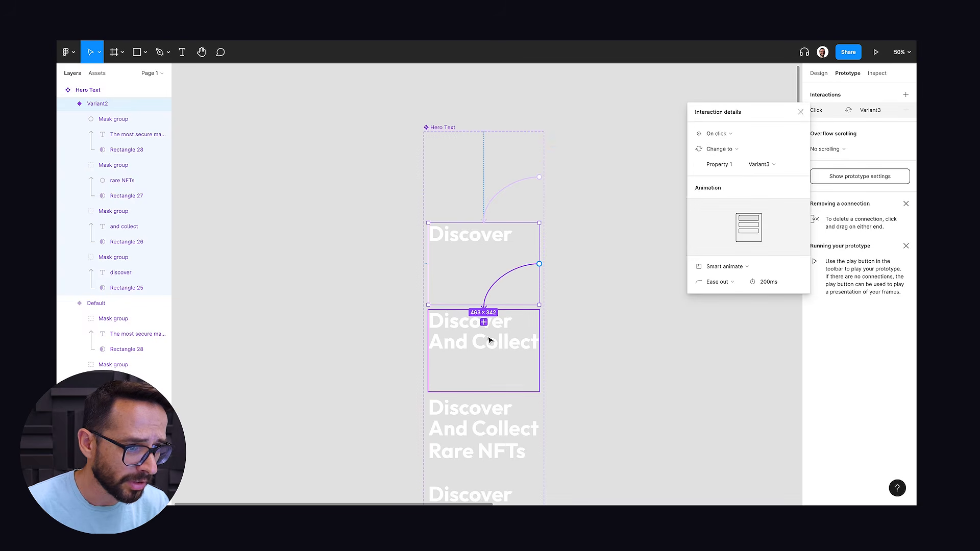
pyautogui.click(731, 133)
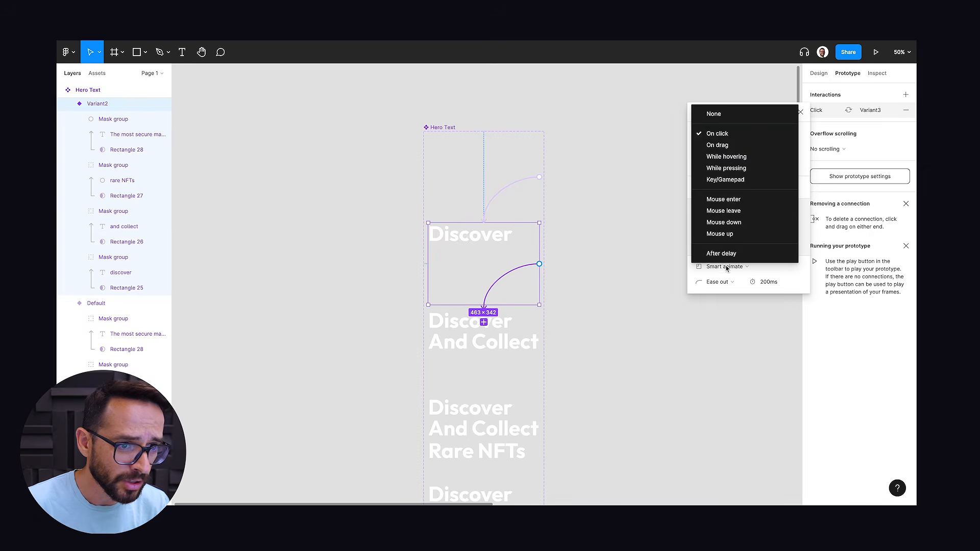
pyautogui.click(727, 269)
pyautogui.click(720, 134)
pyautogui.click(722, 253)
pyautogui.click(774, 136)
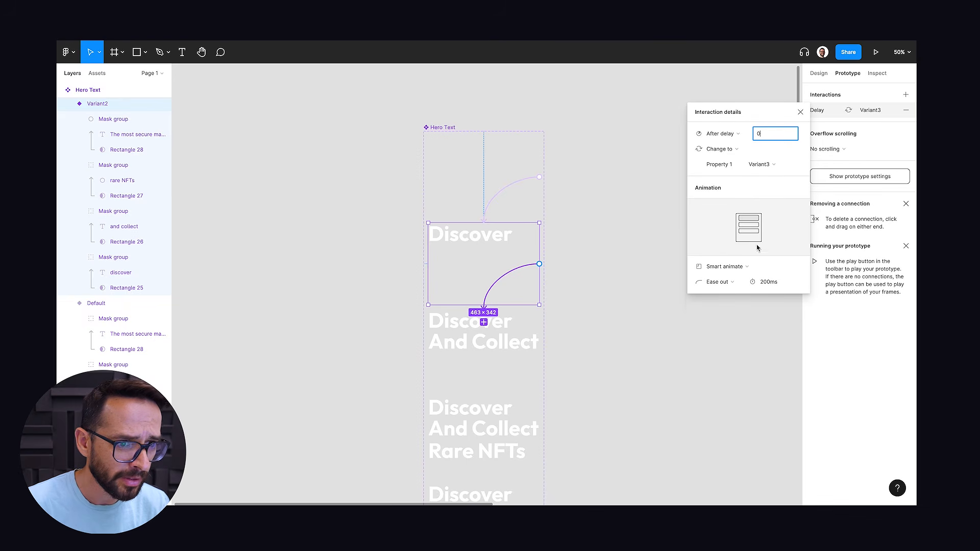
# Step: Connect Variant3 to Variant4 with an After delay trigger and set the delay to 0
pyautogui.click(480, 380)
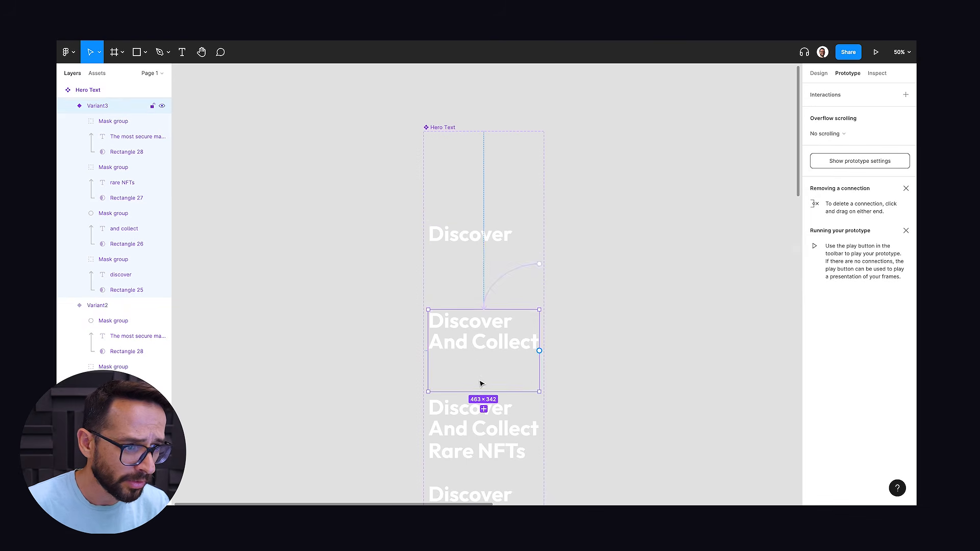
pyautogui.scroll(-3, 480, 384)
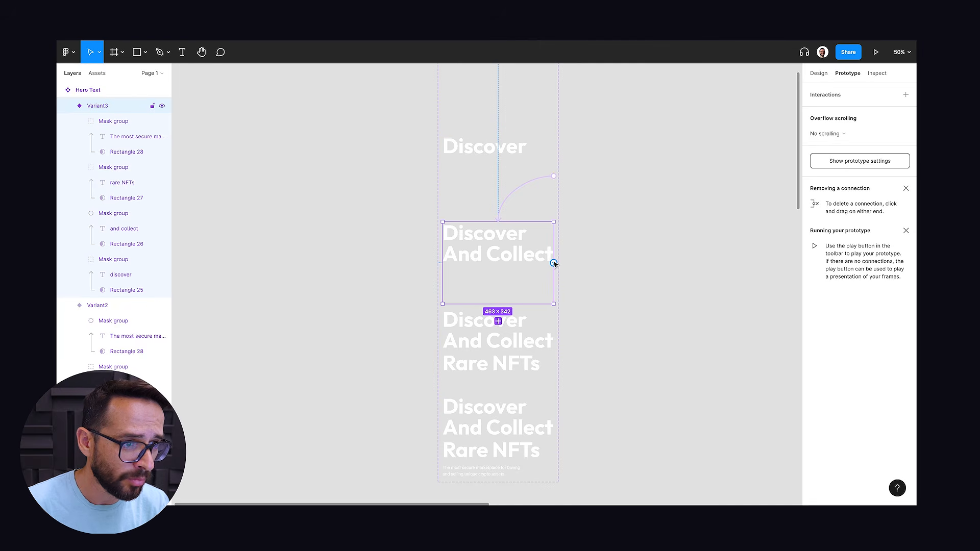
pyautogui.moveTo(554, 263); pyautogui.dragTo(498, 342)
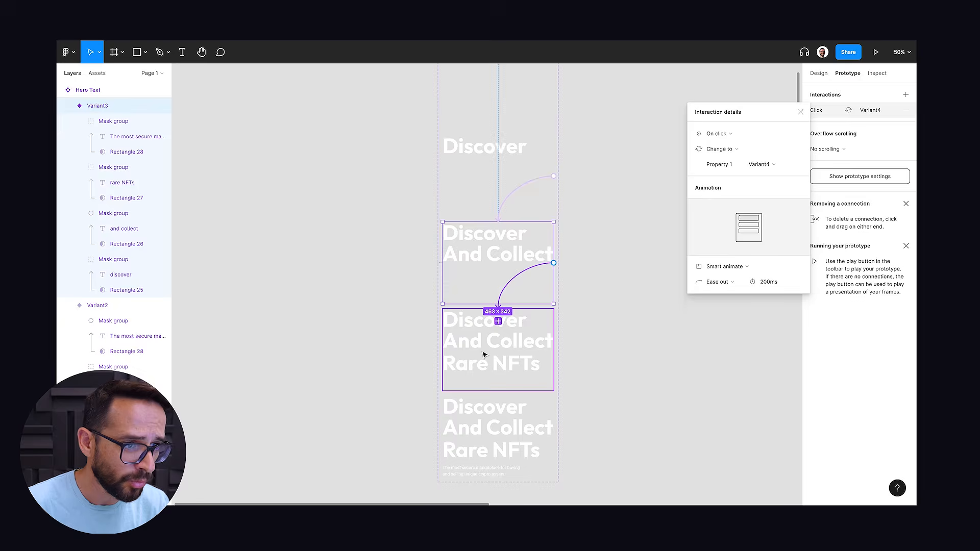
pyautogui.click(717, 133)
pyautogui.click(714, 253)
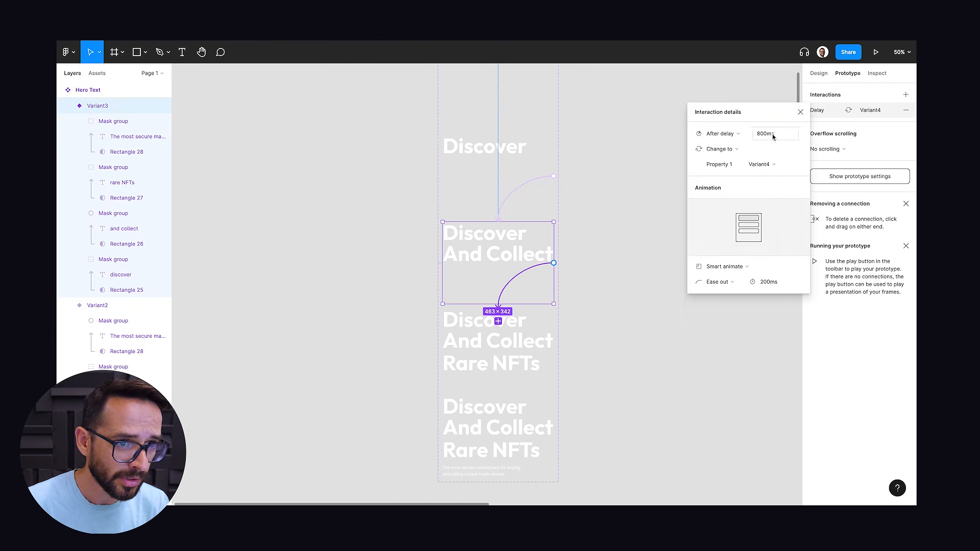
pyautogui.click(773, 134)
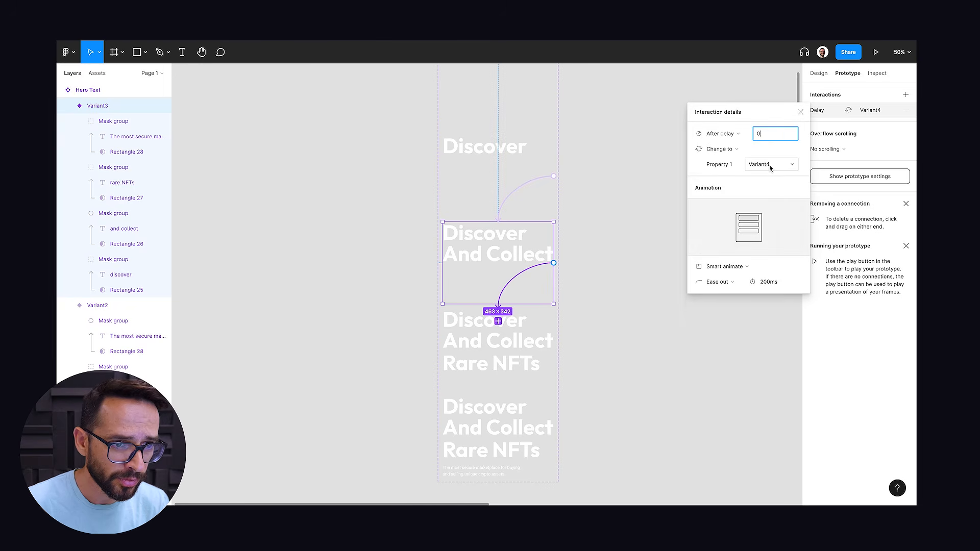
pyautogui.write('0')
pyautogui.click(768, 282)
# Step: Connect Variant4 to Variant5 with an After delay trigger and set the delay to 0
pyautogui.click(541, 355)
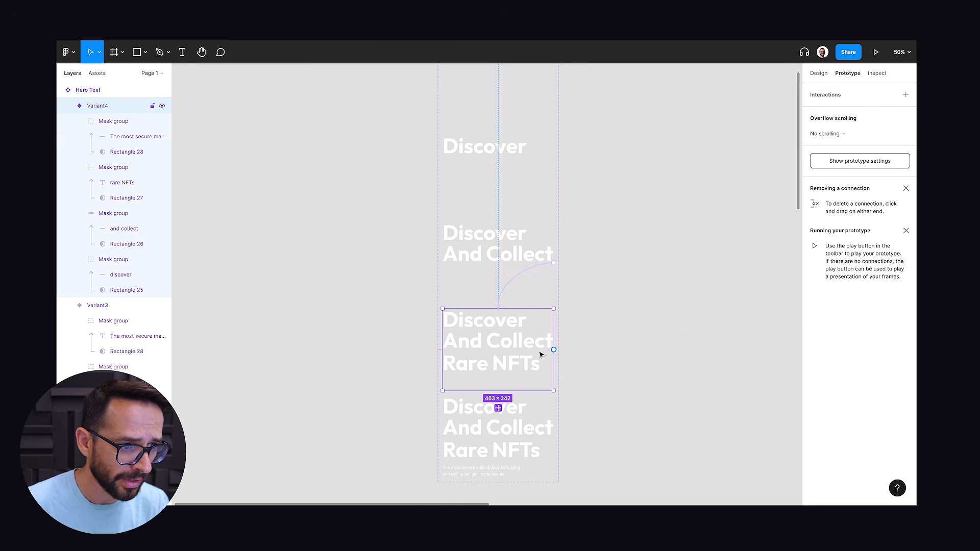
pyautogui.moveTo(554, 351); pyautogui.dragTo(498, 423)
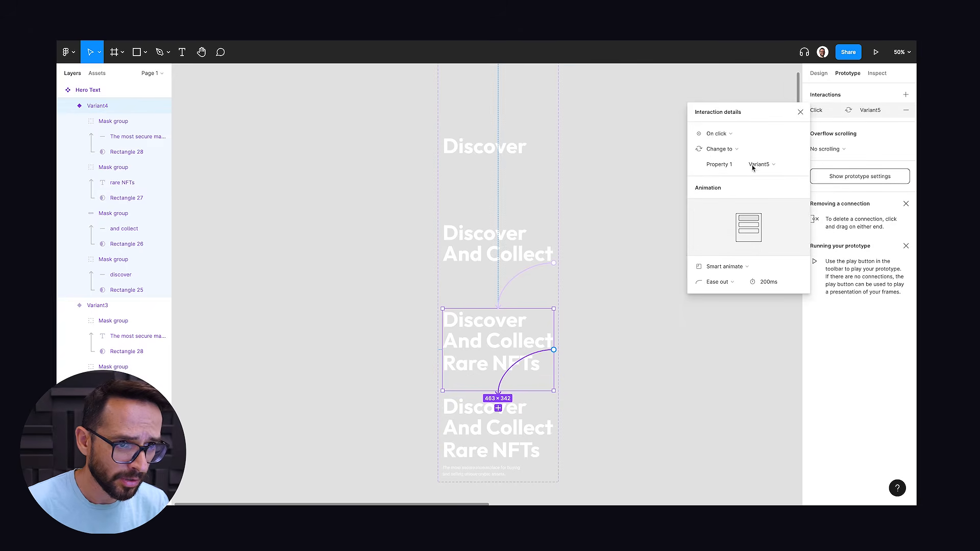
pyautogui.click(716, 133)
pyautogui.click(715, 252)
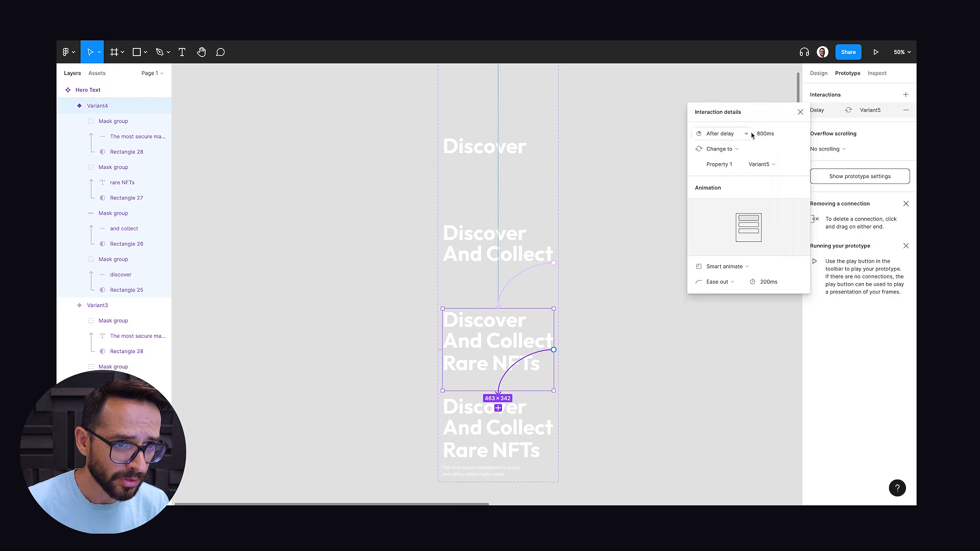
pyautogui.click(773, 134)
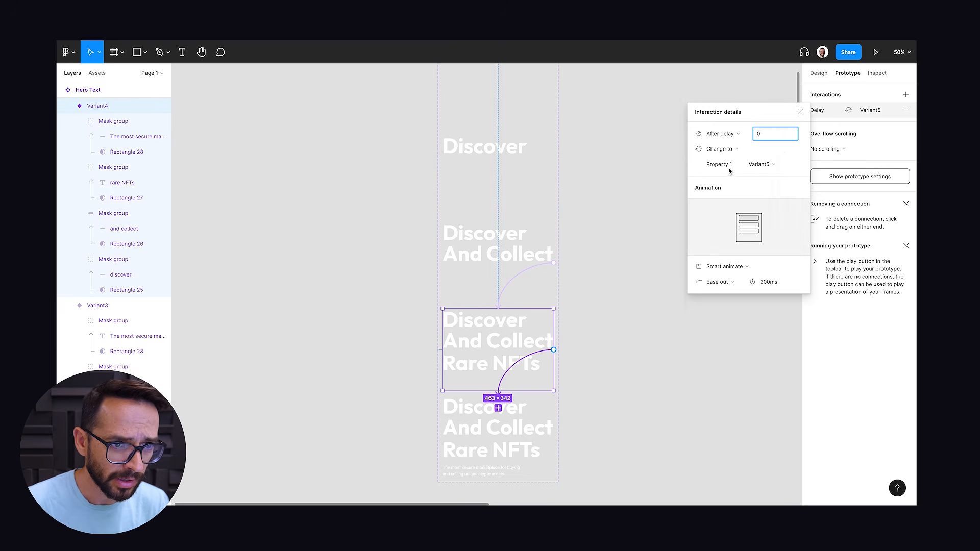
pyautogui.click(595, 356)
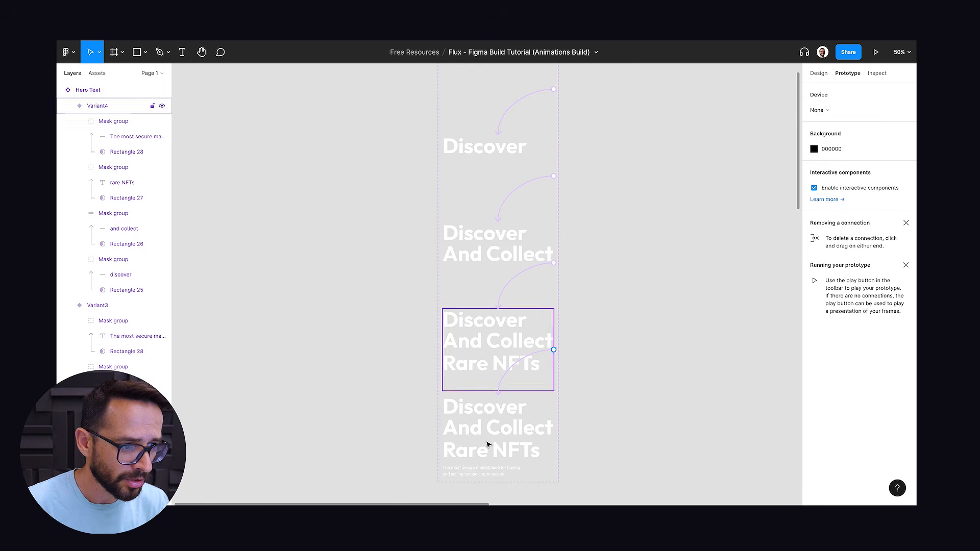
# Step: Replace the hero headline group in the Desktop - 2 frame with a copy of the Hero Text component's empty Default variant
pyautogui.scroll(2, 602, 219)
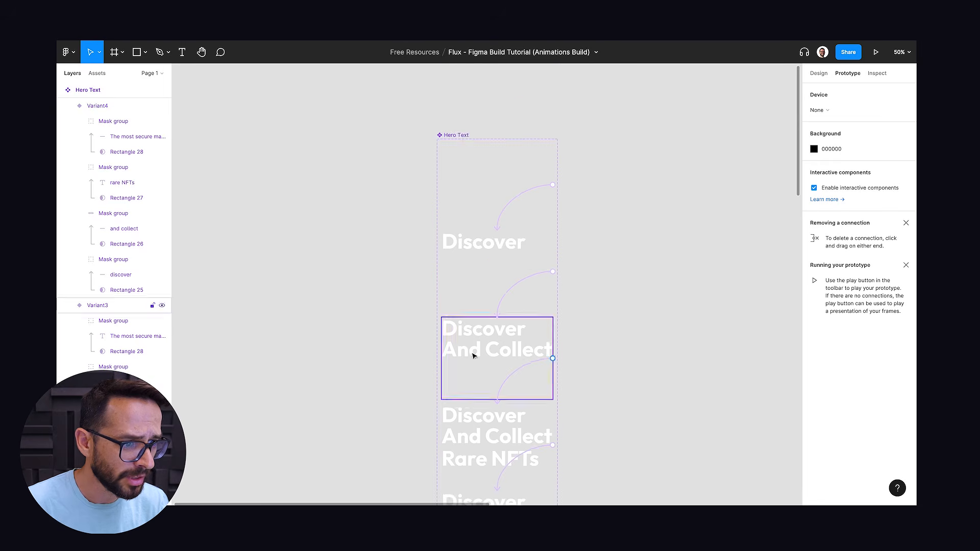
pyautogui.scroll(-4, 475, 353)
pyautogui.scroll(4, 567, 182)
pyautogui.click(473, 162)
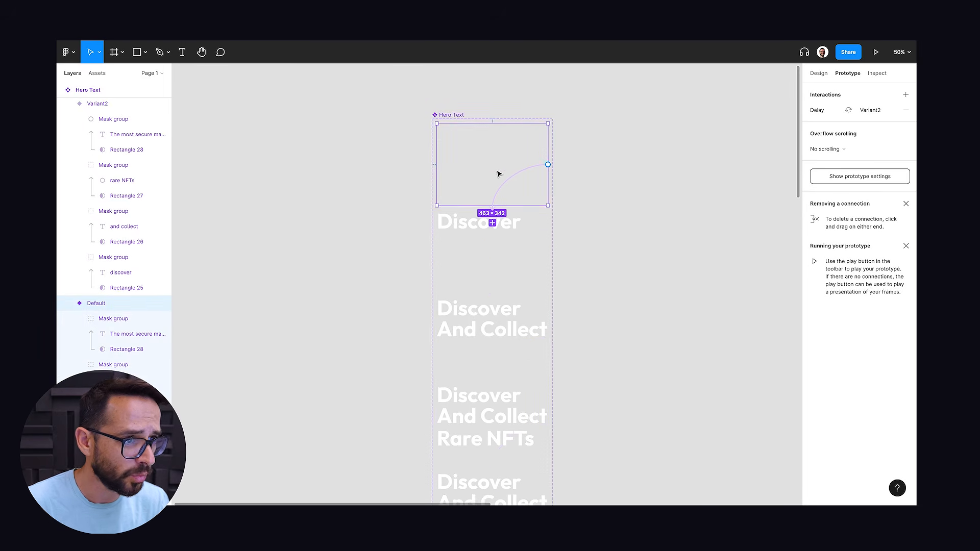
pyautogui.scroll(-7, 614, 217)
pyautogui.doubleClick(531, 368)
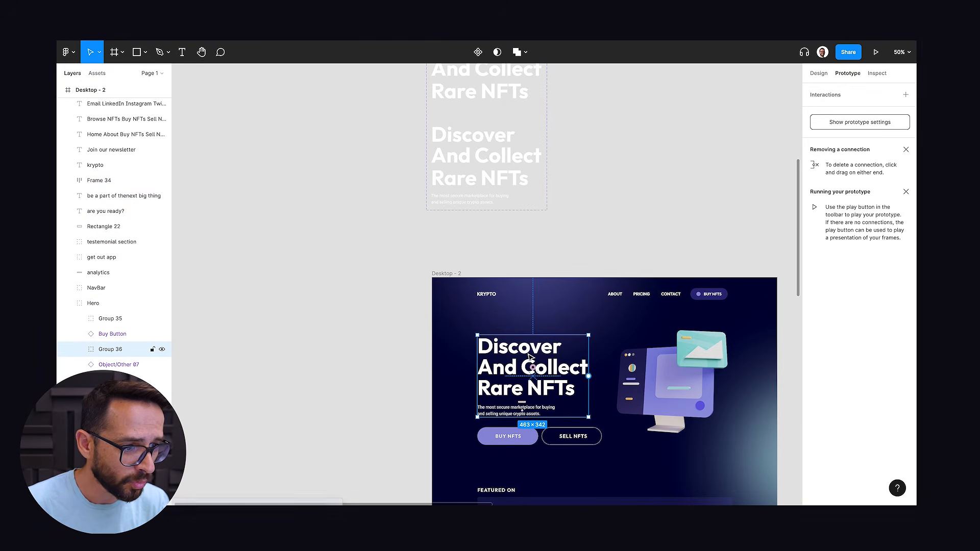
pyautogui.rightClick(517, 359)
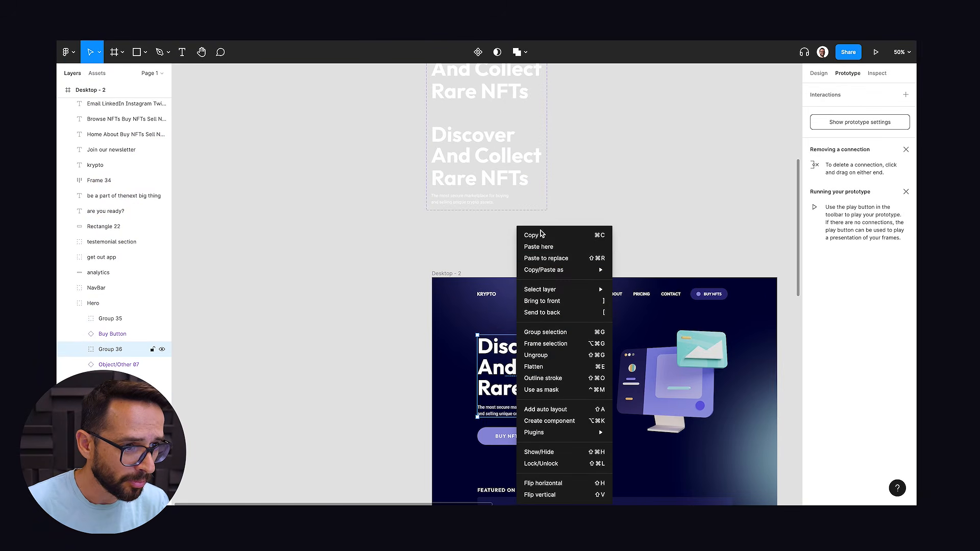
pyautogui.click(561, 259)
pyautogui.moveTo(586, 340); pyautogui.dragTo(524, 231)
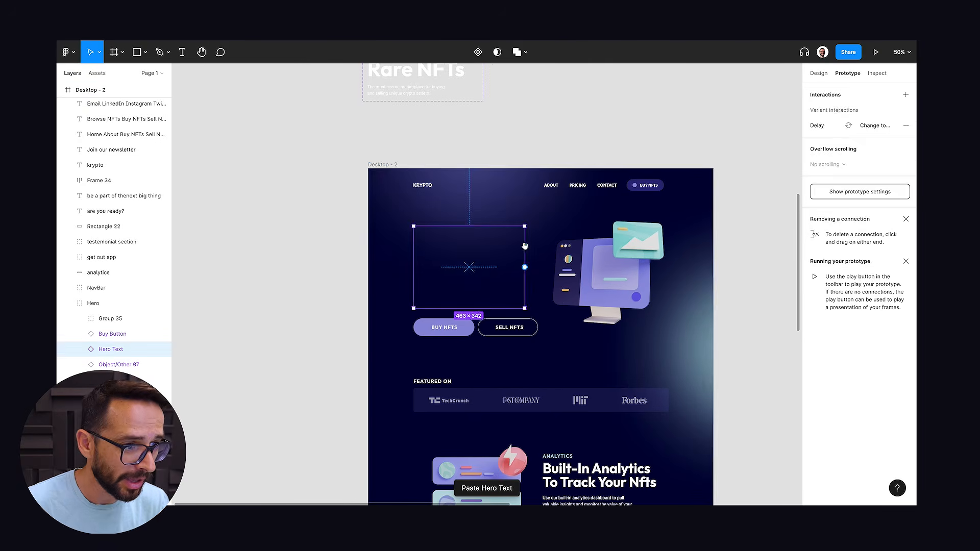
pyautogui.click(335, 281)
pyautogui.moveTo(517, 153); pyautogui.dragTo(483, 130)
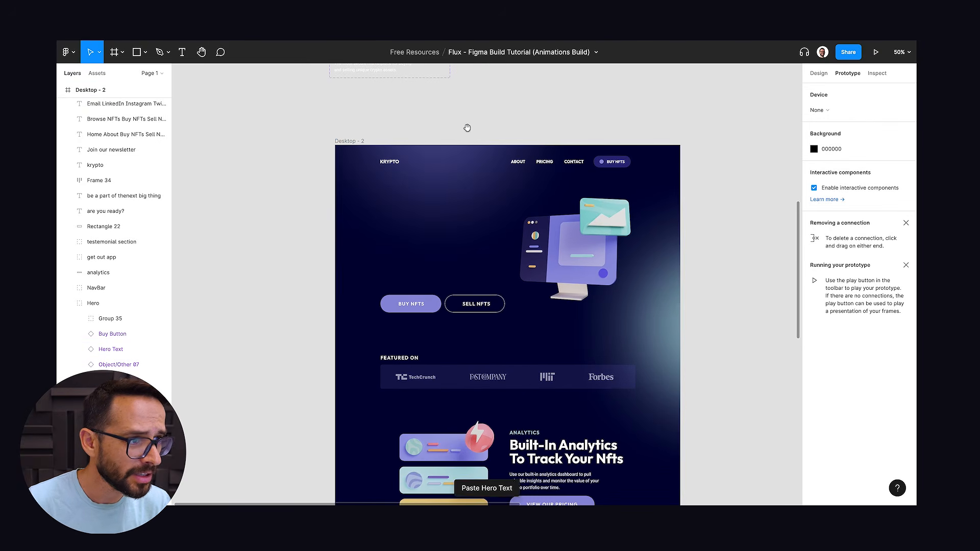
# Step: Rename the Desktop - 2 frame as Hero Animations and preview it as a prototype
pyautogui.click(347, 141)
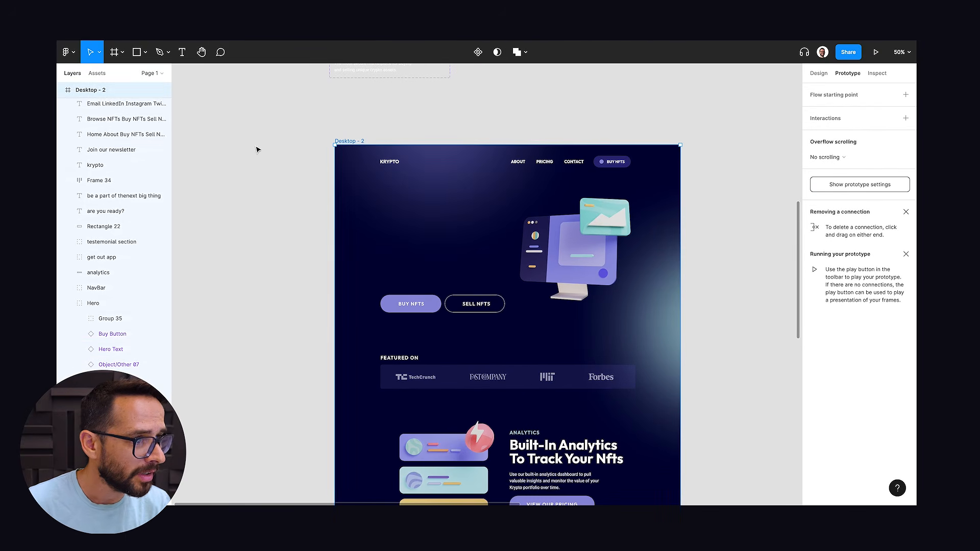
pyautogui.doubleClick(87, 91)
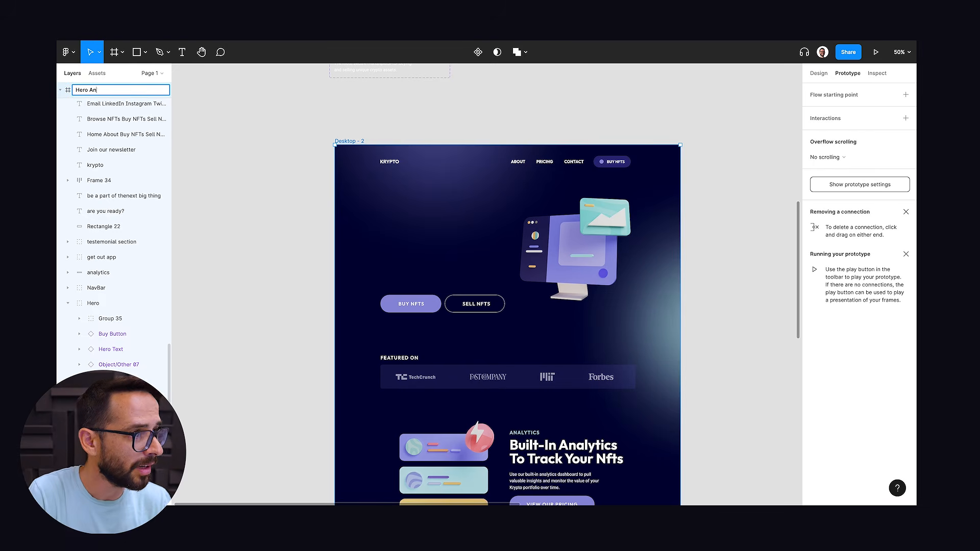
pyautogui.press('Return')
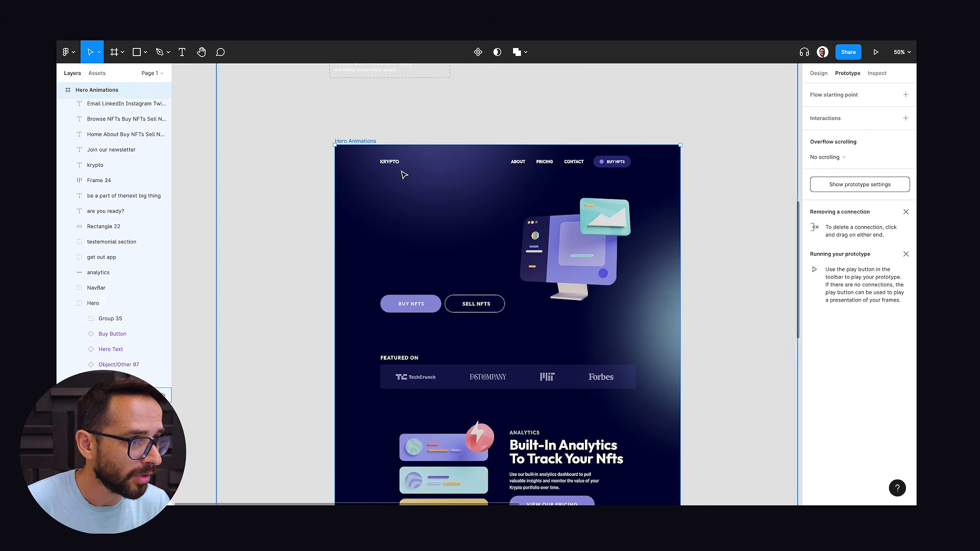
pyautogui.click(878, 53)
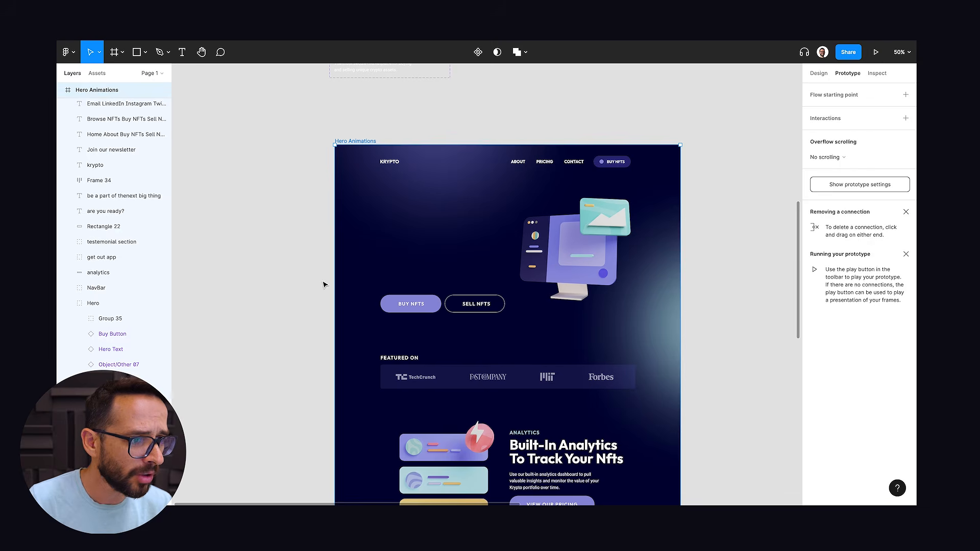
# Step: Group the Buy NFTs button, the Sell NFTs button and the monitor illustration inside the Hero group
pyautogui.click(460, 271)
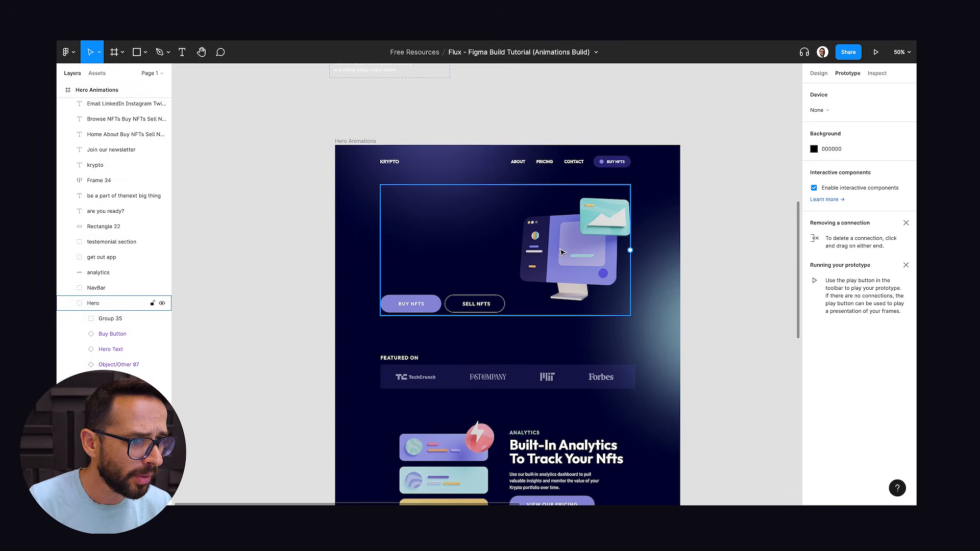
pyautogui.keyDown('shift'); pyautogui.keyDown('super'); pyautogui.click(480, 307); pyautogui.keyUp('super'); pyautogui.keyUp('shift')
pyautogui.press('Escape')
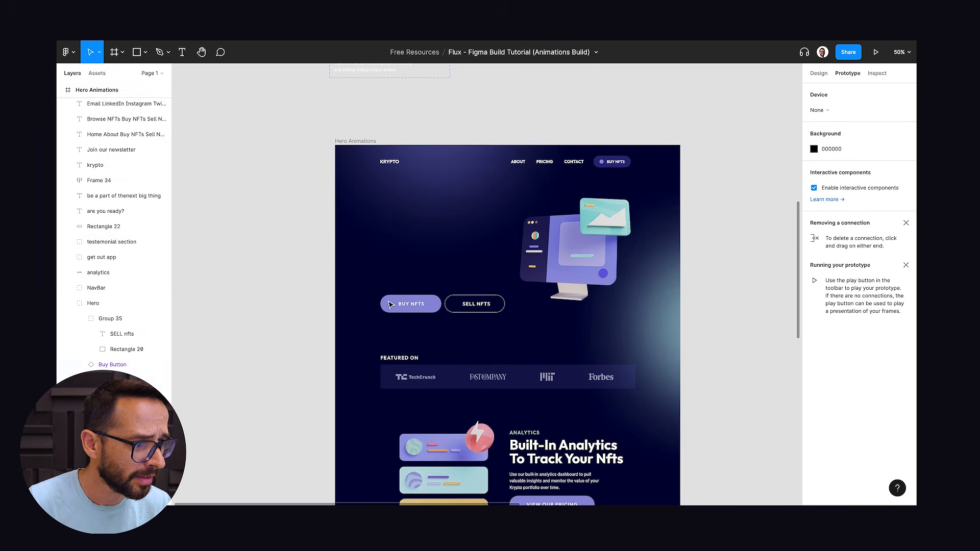
pyautogui.doubleClick(395, 302)
pyautogui.keyDown('shift'); pyautogui.click(486, 309); pyautogui.keyUp('shift')
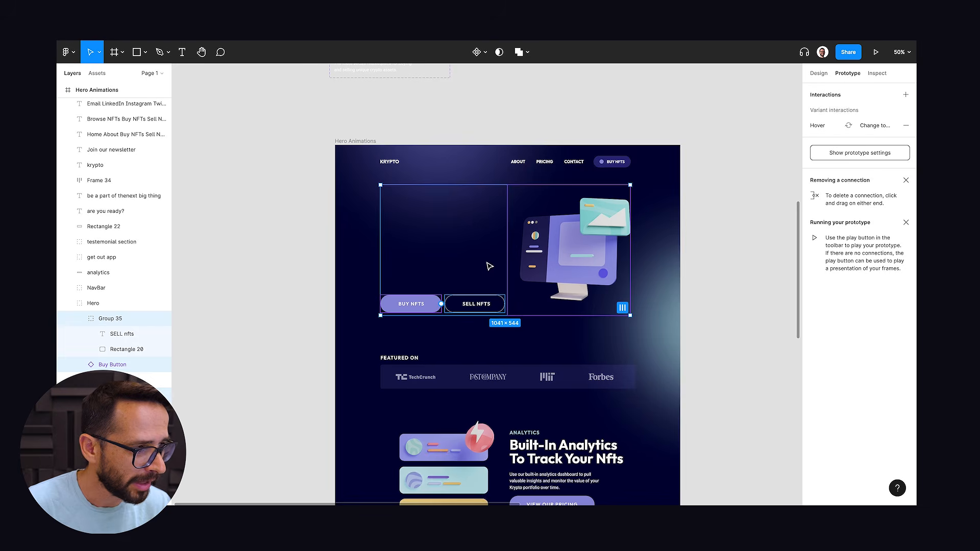
pyautogui.hotkey('ctrl', 'g')
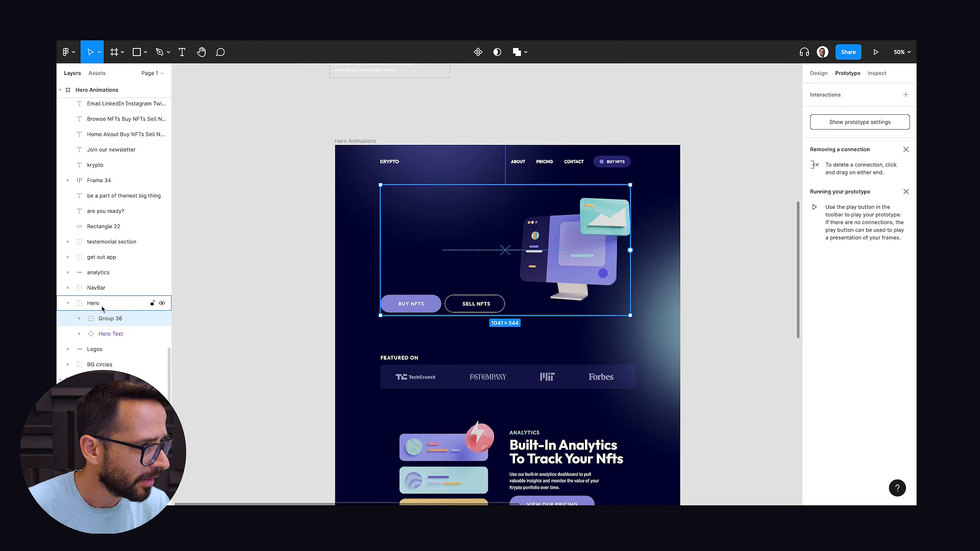
# Step: Rename the new group of buttons and illustration as Other Elements
pyautogui.doubleClick(110, 321)
pyautogui.write('O')
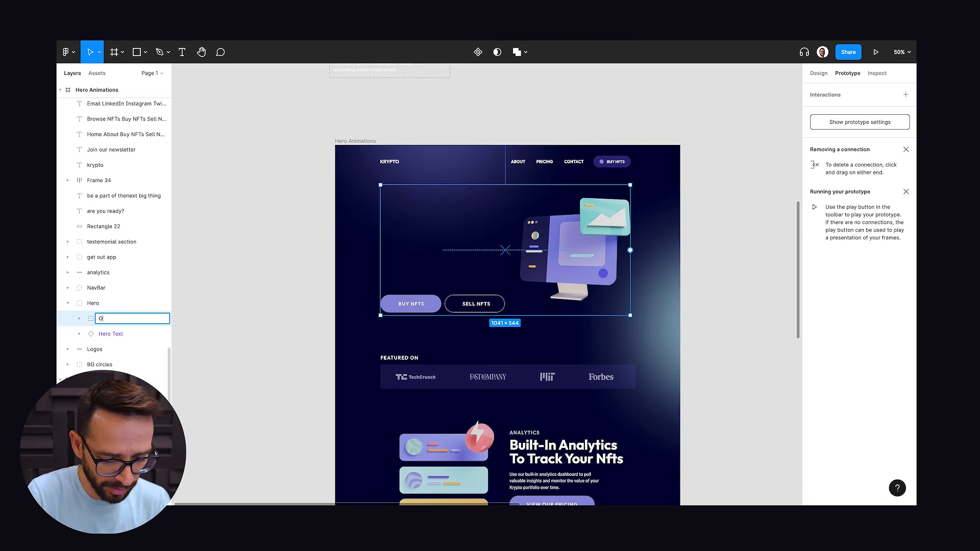
pyautogui.write('ther Elemen')
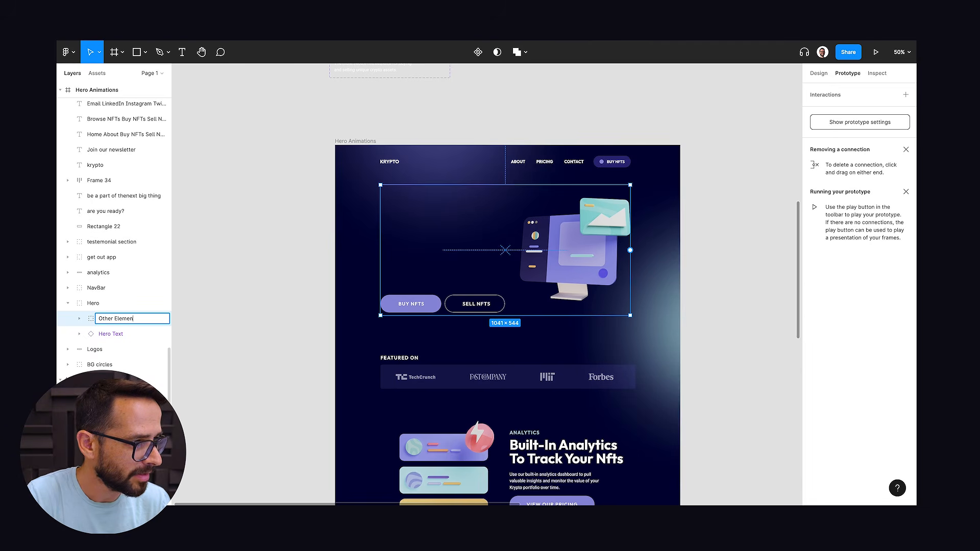
pyautogui.write('ts')
pyautogui.press('Return')
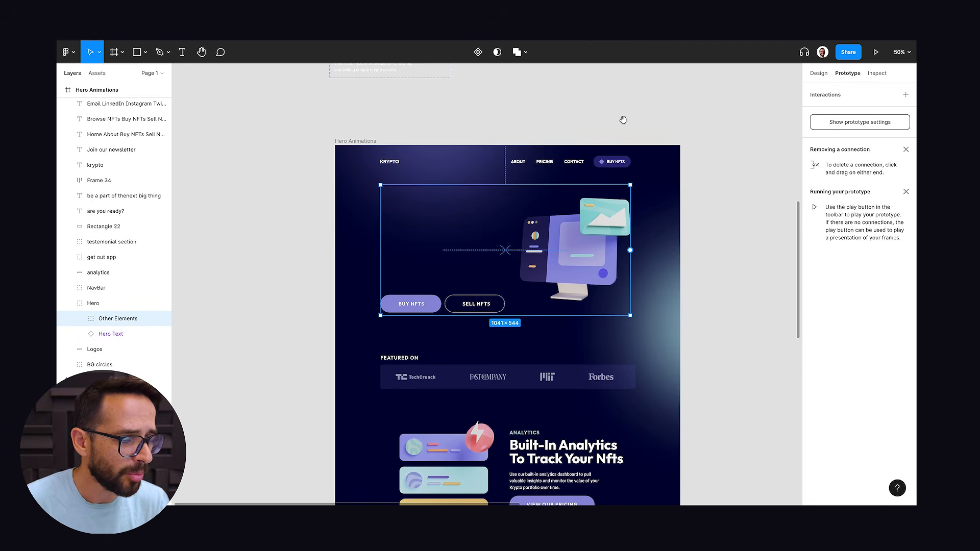
# Step: Paste the Other Elements group on the empty canvas beside Hero Text and turn it into a component with a second variant
pyautogui.scroll(10, 552, 215)
pyautogui.click(457, 170)
pyautogui.scroll(3, 449, 204)
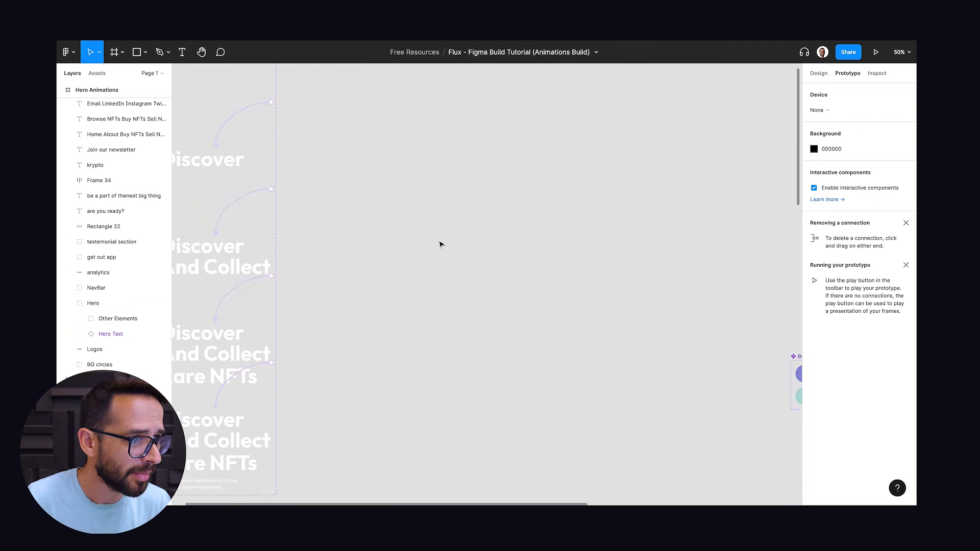
pyautogui.hotkey('ctrl', 'v')
pyautogui.click(477, 52)
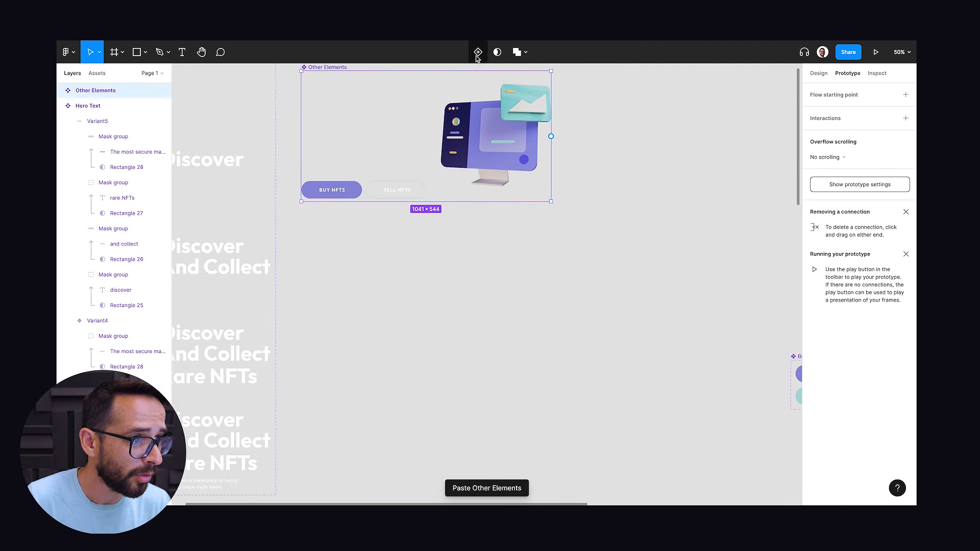
pyautogui.scroll(2, 393, 164)
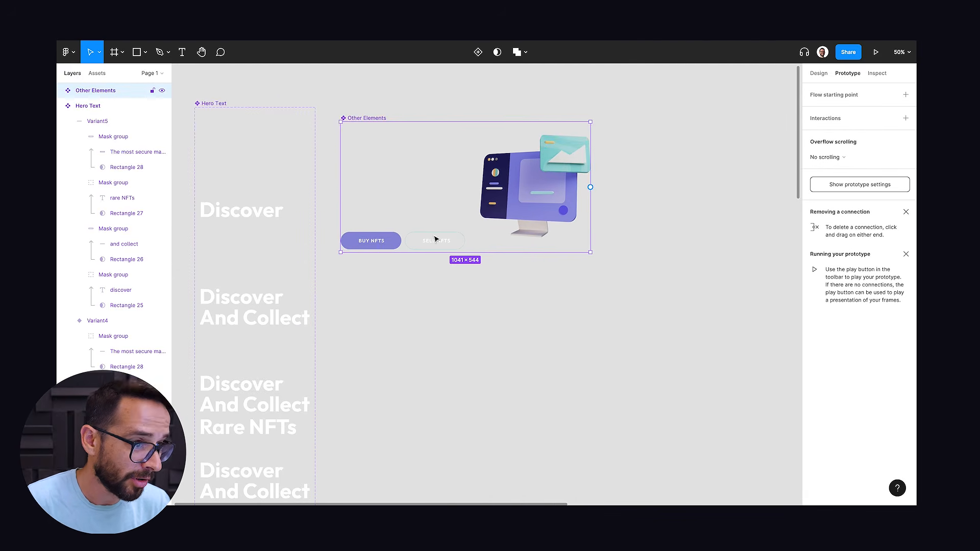
pyautogui.click(478, 52)
# Step: Set the image fill opacity of the monitor illustration in the Default variant of Other Elements to 0%
pyautogui.doubleClick(510, 171)
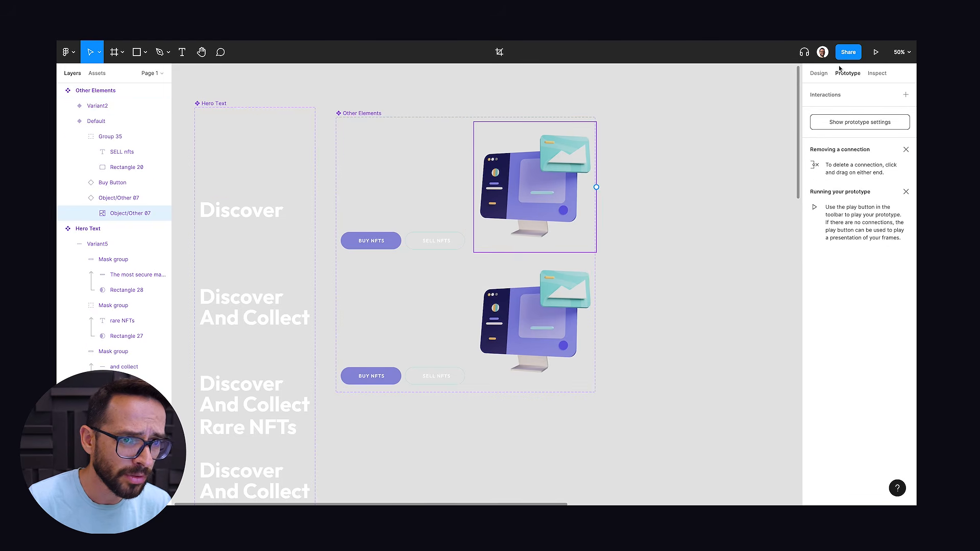
pyautogui.click(819, 73)
pyautogui.click(864, 347)
pyautogui.write('0')
pyautogui.press('Return')
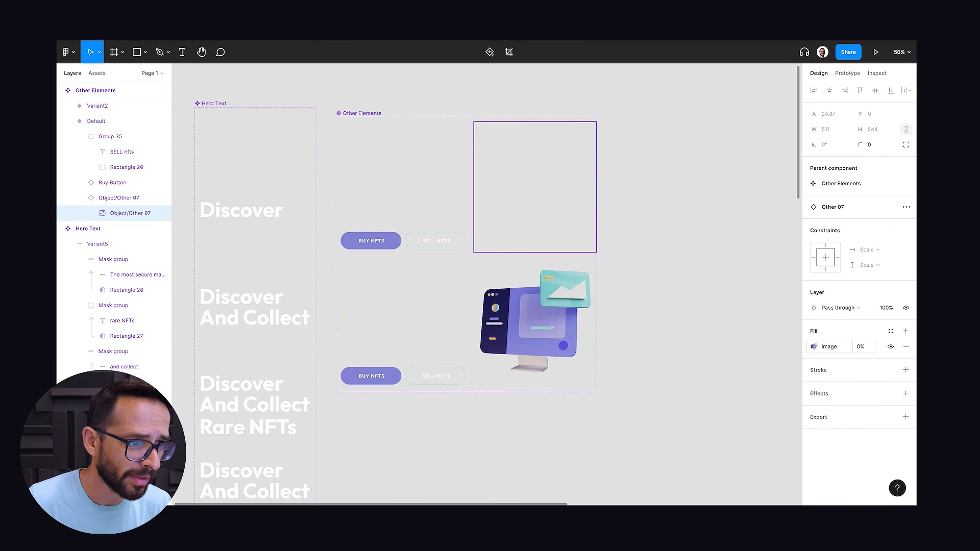
# Step: Set the layer opacity of the Buy NFTs and Sell NFTs buttons in the Default variant to 0%
pyautogui.click(421, 245)
pyautogui.keyDown('shift'); pyautogui.click(371, 241); pyautogui.keyUp('shift')
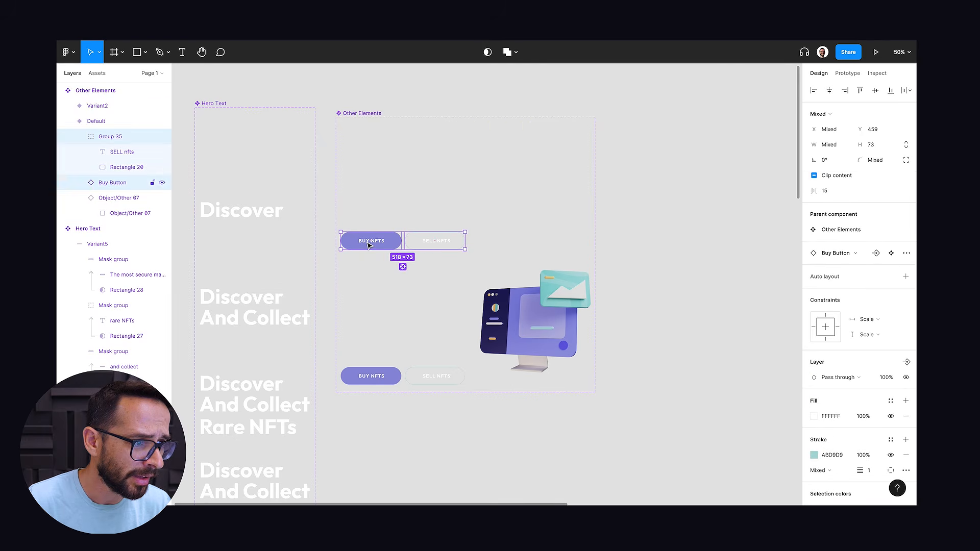
pyautogui.click(888, 381)
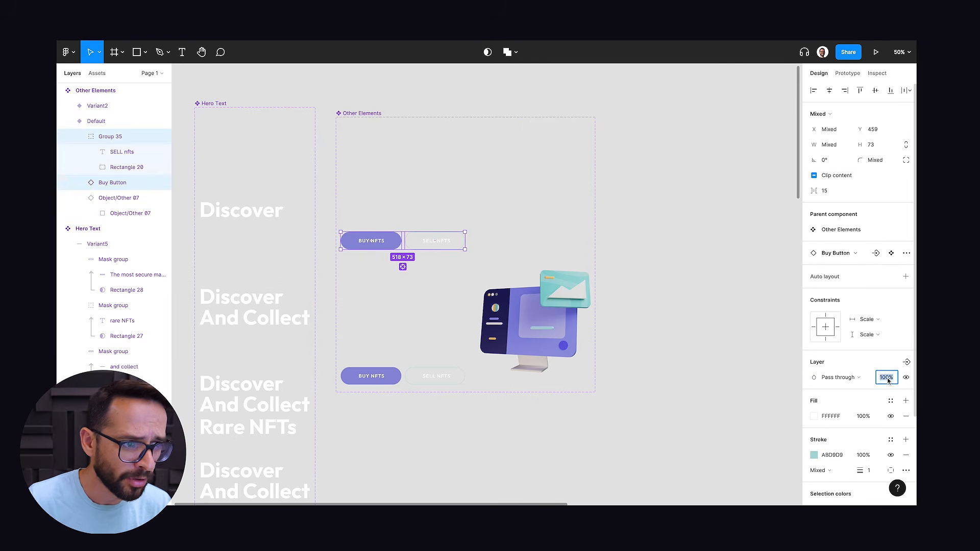
pyautogui.write('0')
pyautogui.press('Return')
# Step: Connect the Default variant of Other Elements to Variant2 and set the trigger to After delay
pyautogui.click(380, 133)
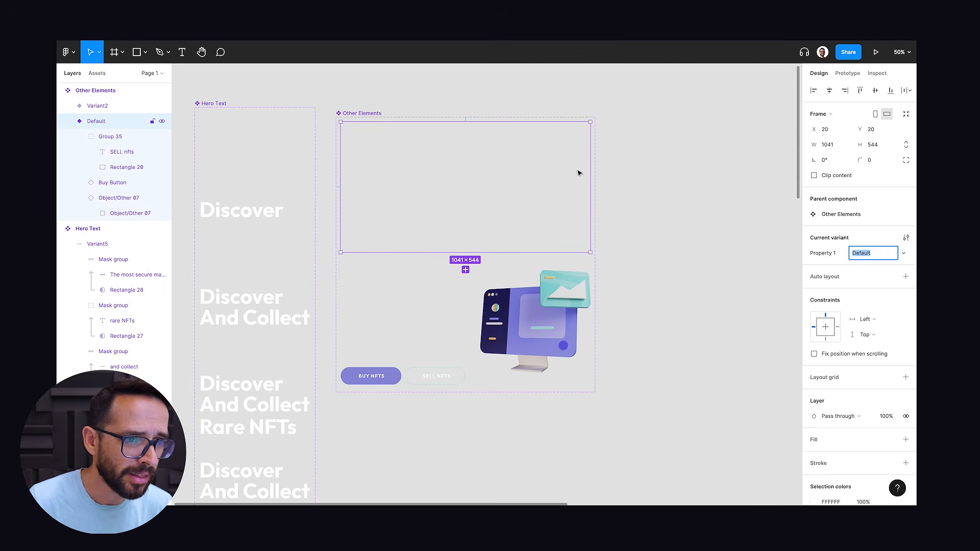
pyautogui.click(847, 73)
pyautogui.moveTo(589, 187); pyautogui.dragTo(465, 307)
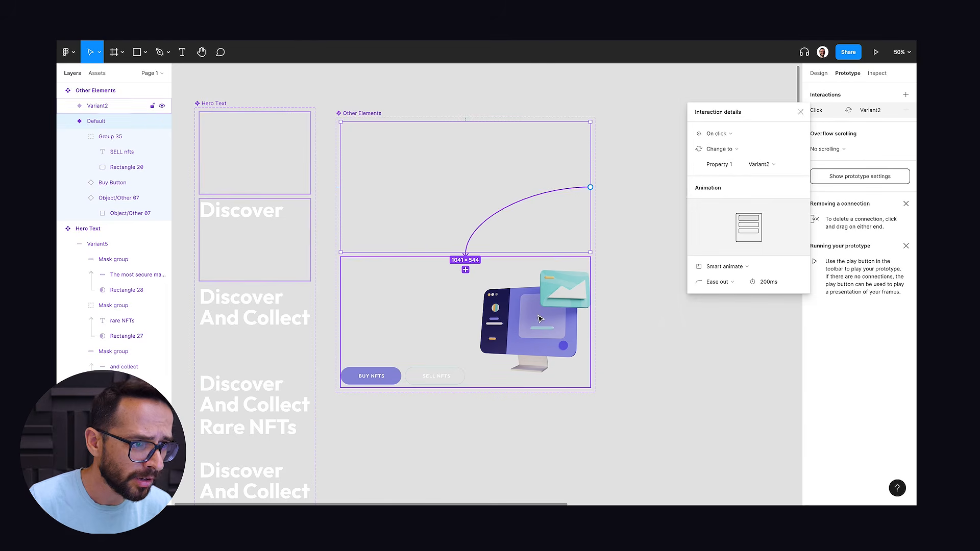
pyautogui.click(710, 134)
pyautogui.click(723, 256)
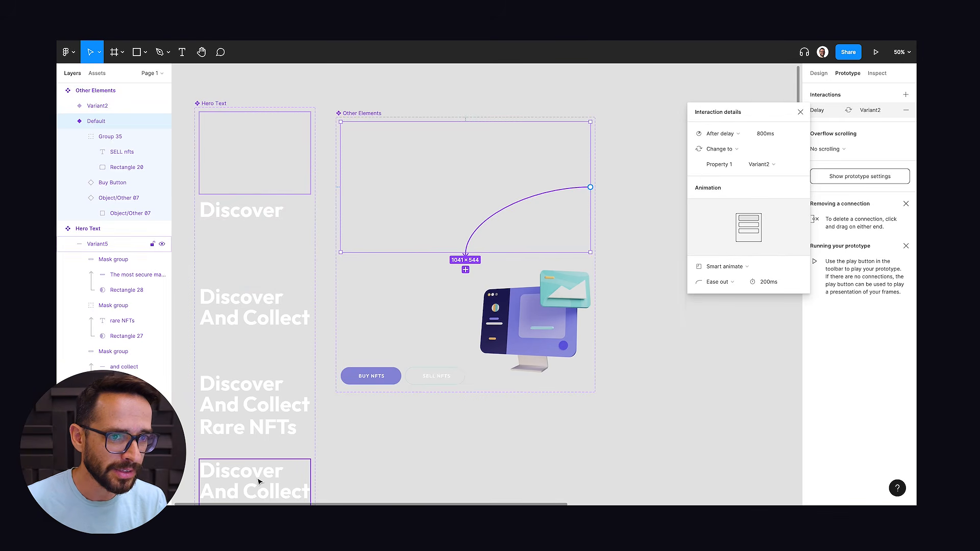
# Step: Set the Default variant's delay to 1000 ms and its smart animate duration to 400 ms
pyautogui.click(797, 134)
pyautogui.write('1000')
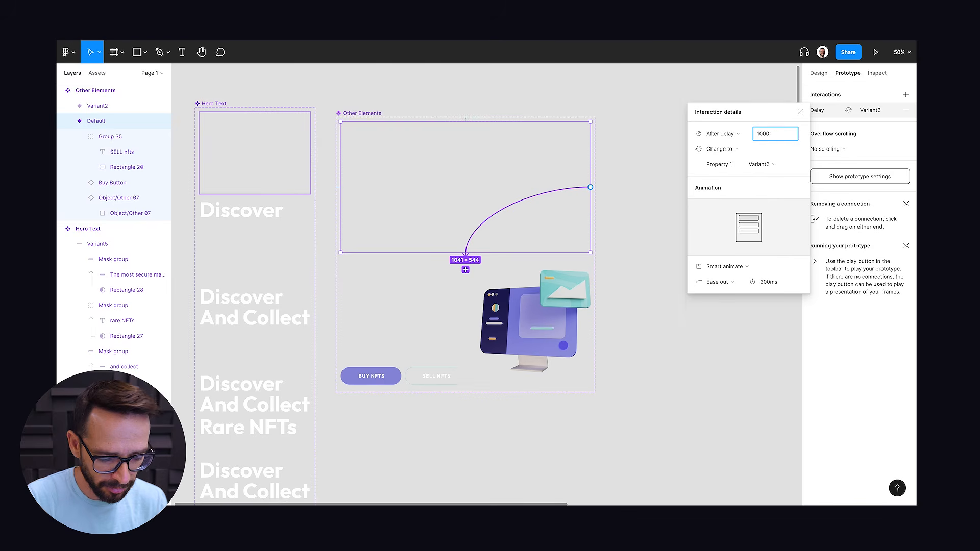
pyautogui.write('ms')
pyautogui.press('Return')
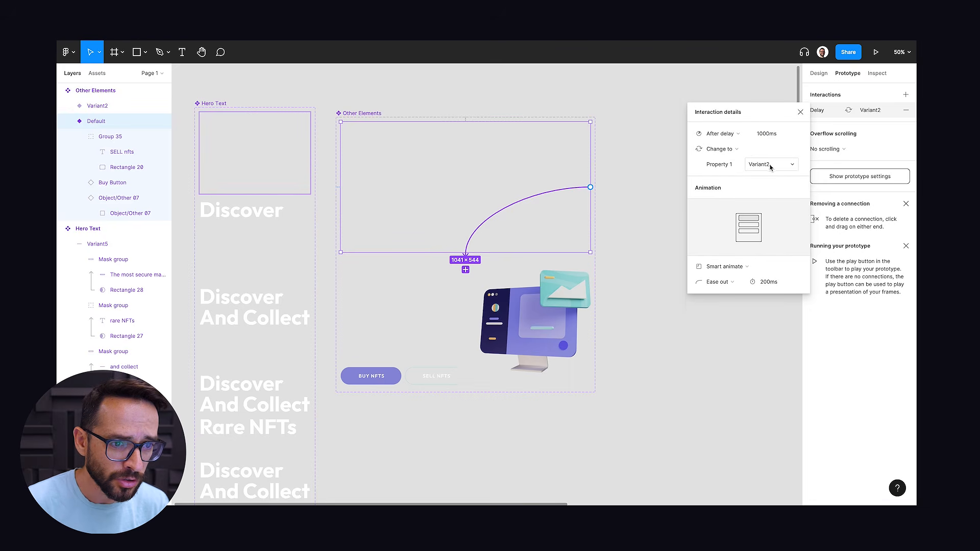
pyautogui.click(777, 287)
pyautogui.write('400')
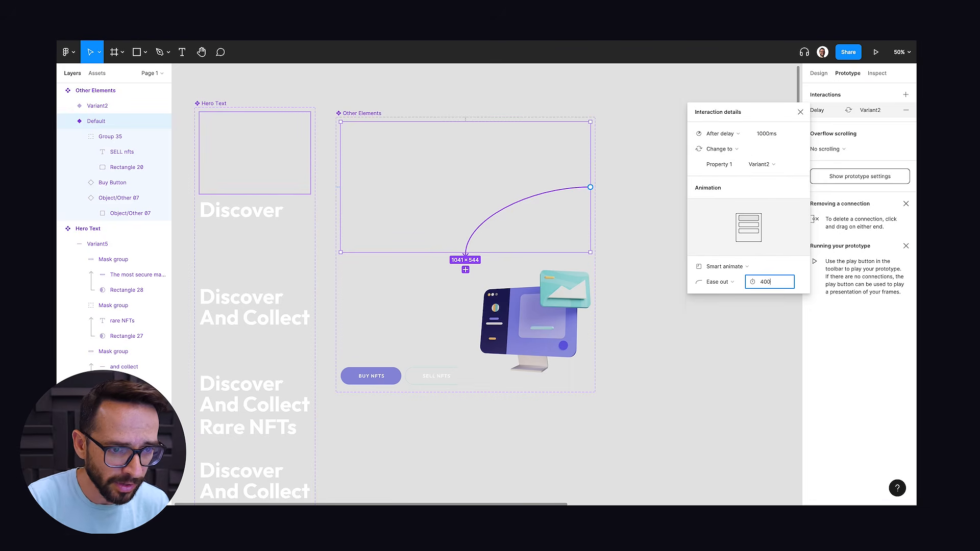
pyautogui.press('Return')
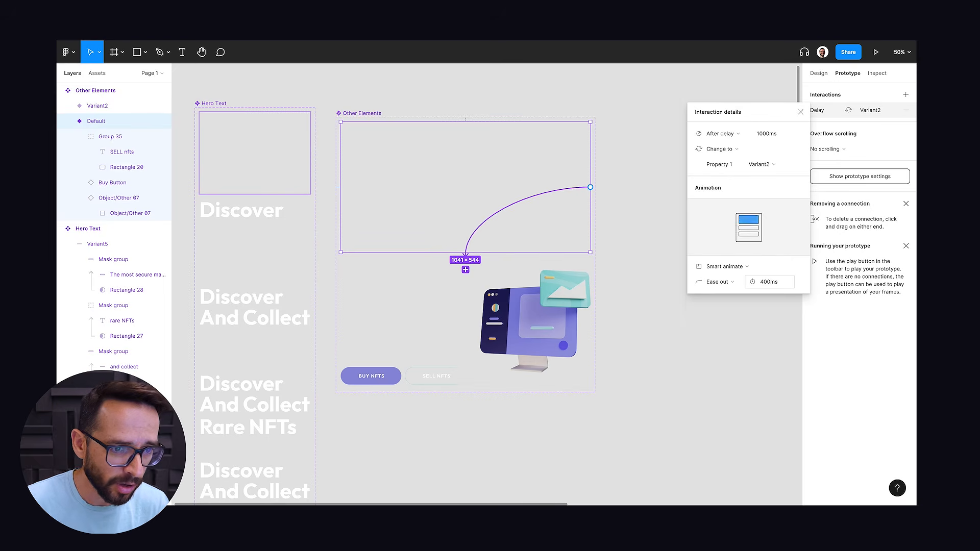
pyautogui.click(801, 111)
pyautogui.click(687, 266)
# Step: Replace the Other Elements group in the Hero Animations frame with a copy of the Default variant of Other Elements
pyautogui.click(400, 174)
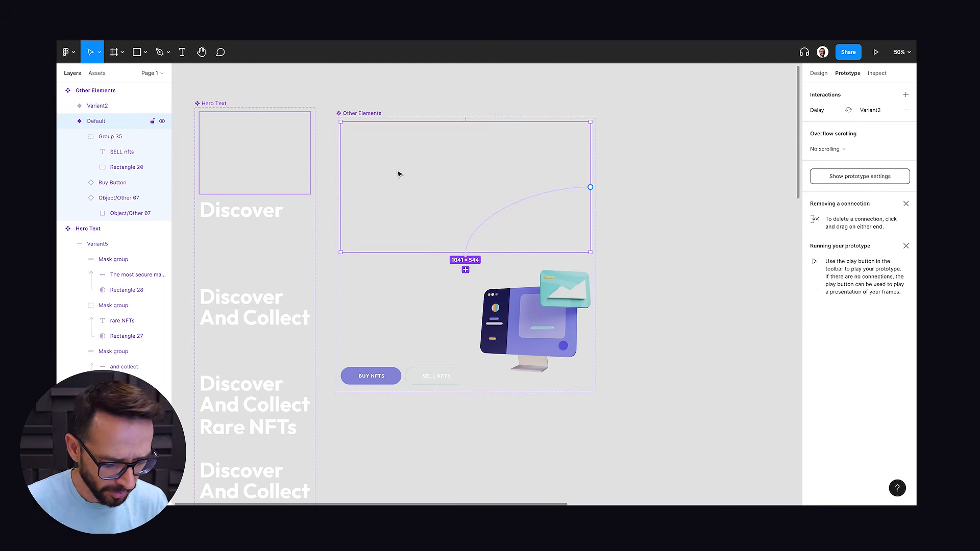
pyautogui.scroll(-10, 613, 308)
pyautogui.hscroll(-2, 685, 193)
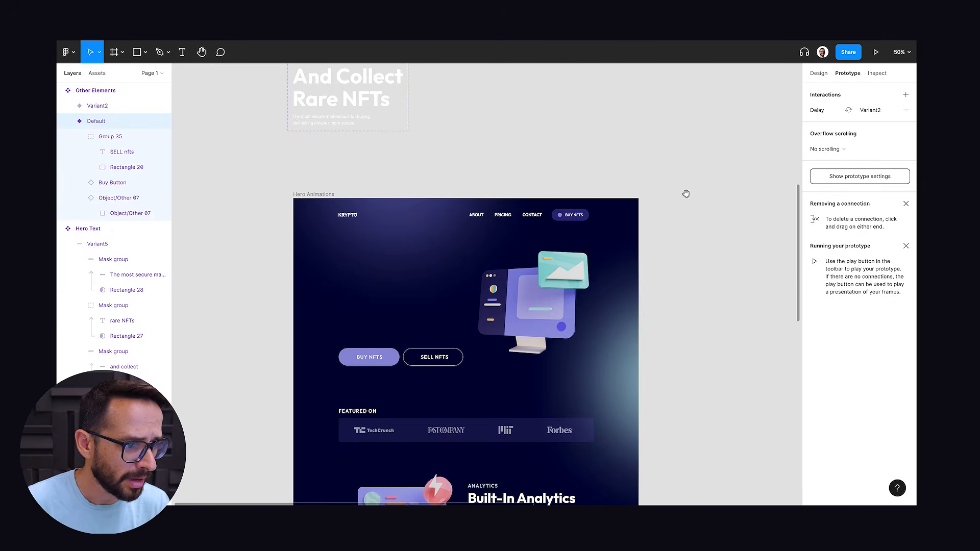
pyautogui.click(540, 312)
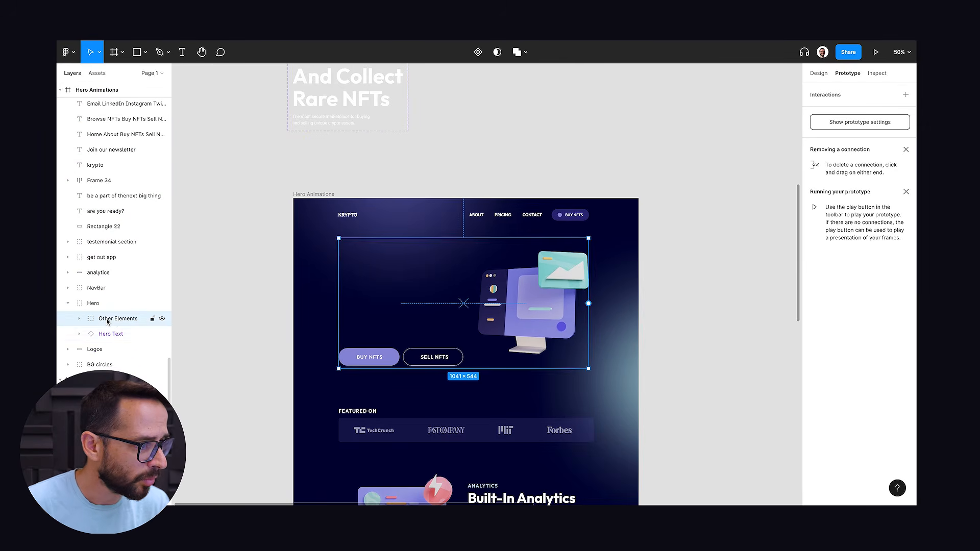
pyautogui.rightClick(107, 320)
pyautogui.click(138, 239)
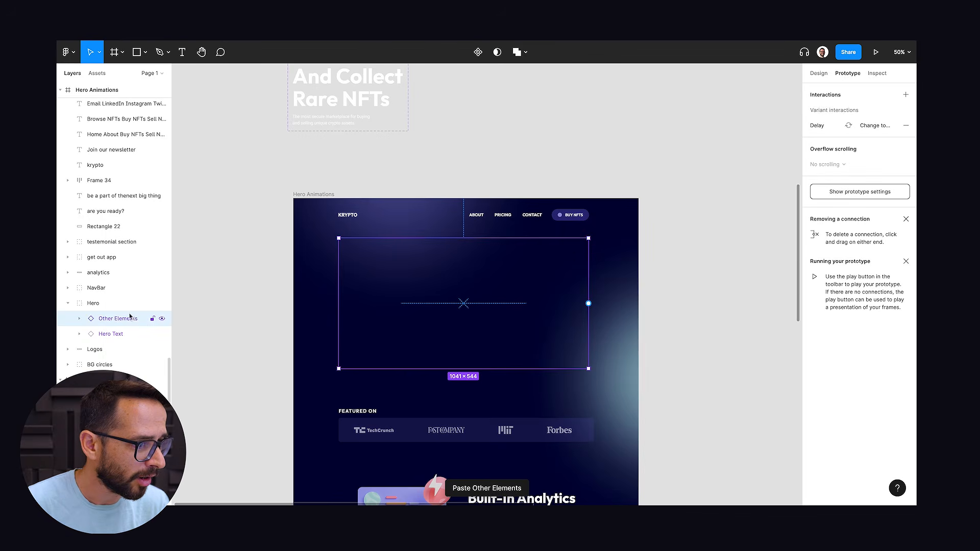
pyautogui.click(427, 179)
# Step: Preview the Hero Animations frame as a running prototype to check the hero animation and return to the design file
pyautogui.moveTo(662, 230); pyautogui.dragTo(476, 241)
pyautogui.hotkey('ctrl', '-')
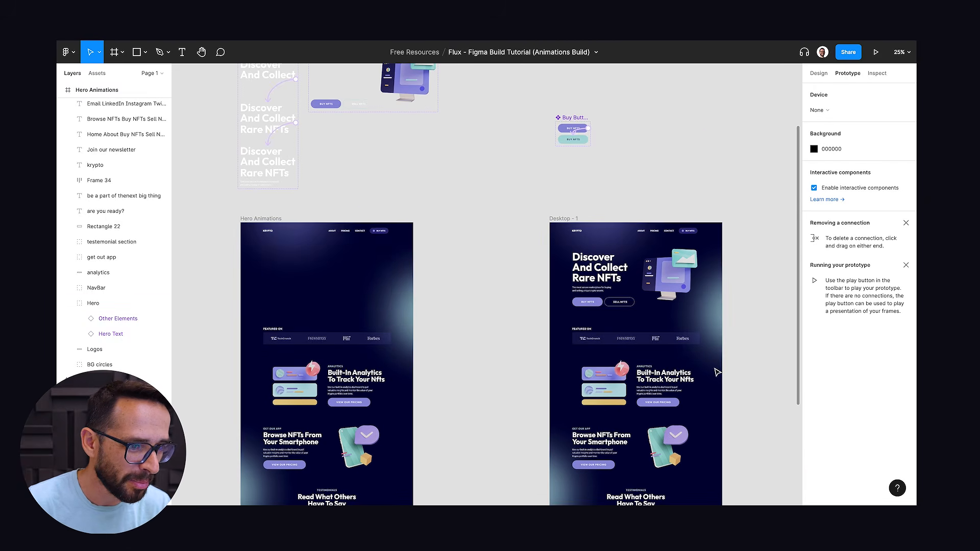
pyautogui.moveTo(341, 192); pyautogui.dragTo(440, 197)
pyautogui.press('super+plus')
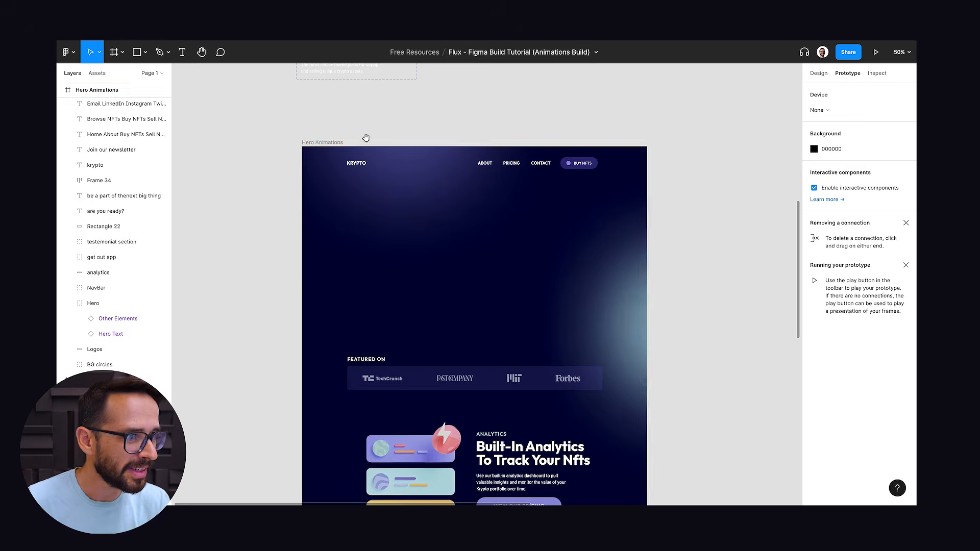
pyautogui.moveTo(366, 138); pyautogui.dragTo(378, 148)
pyautogui.click(337, 153)
pyautogui.click(873, 53)
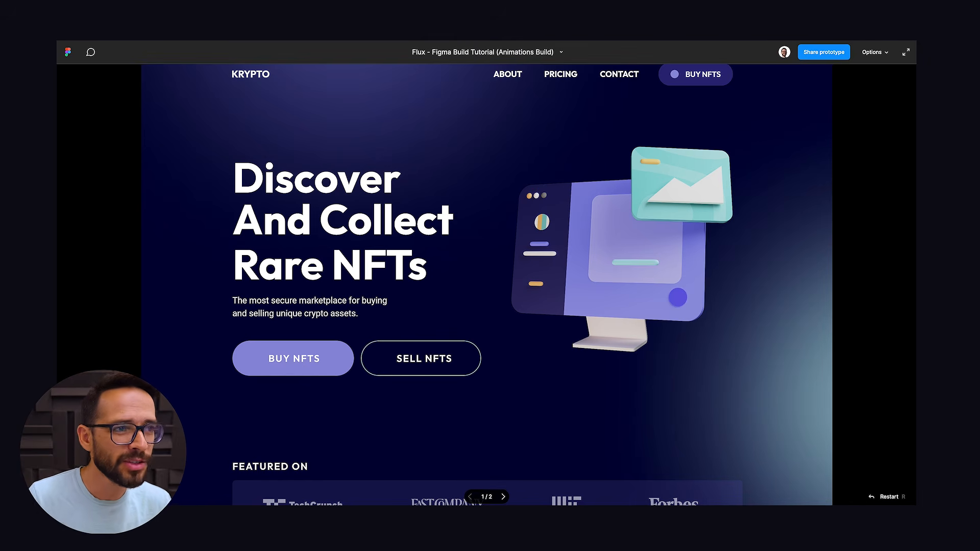
pyautogui.click(388, 25)
pyautogui.click(354, 117)
# Step: Duplicate the Hero Animations frame beside the original and rename the copy Pre Loader
pyautogui.press('super+minus')
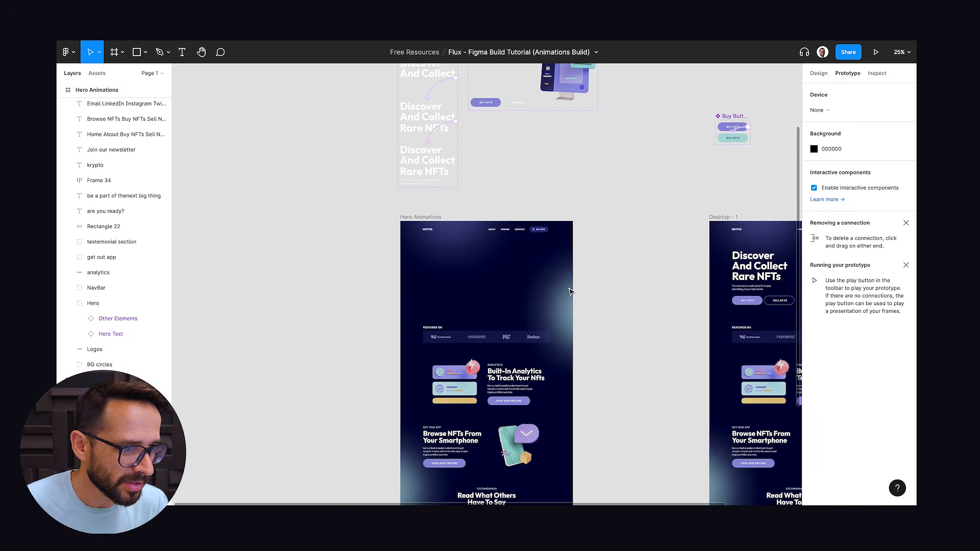
pyautogui.moveTo(440, 198); pyautogui.dragTo(384, 223)
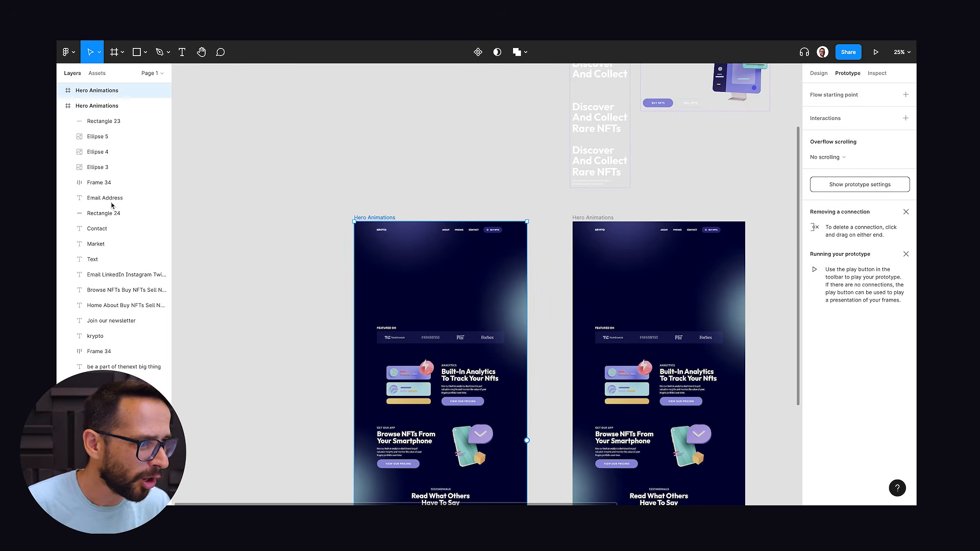
pyautogui.doubleClick(103, 91)
pyautogui.write('Pre Loader')
pyautogui.press('Return')
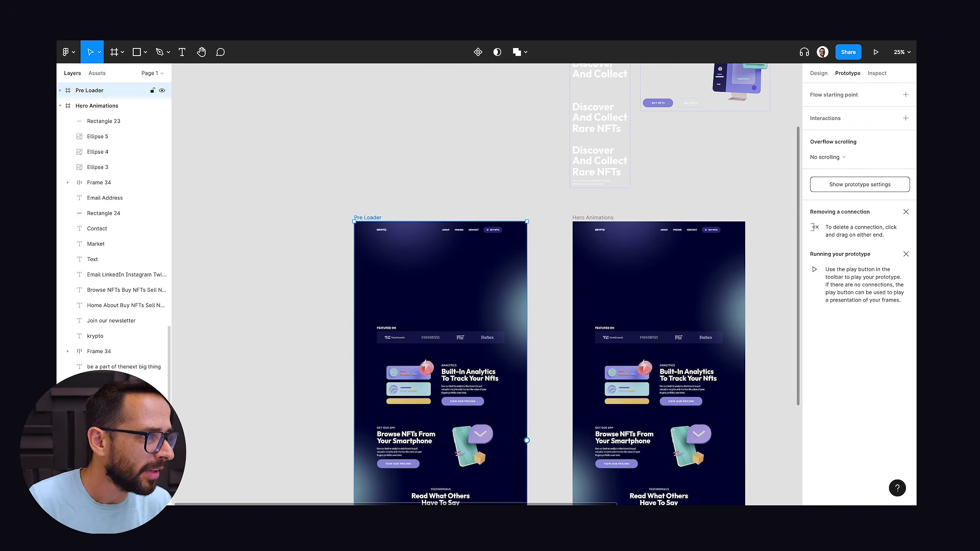
# Step: Delete the Hero group from the Pre Loader frame
pyautogui.click(509, 183)
pyautogui.click(437, 282)
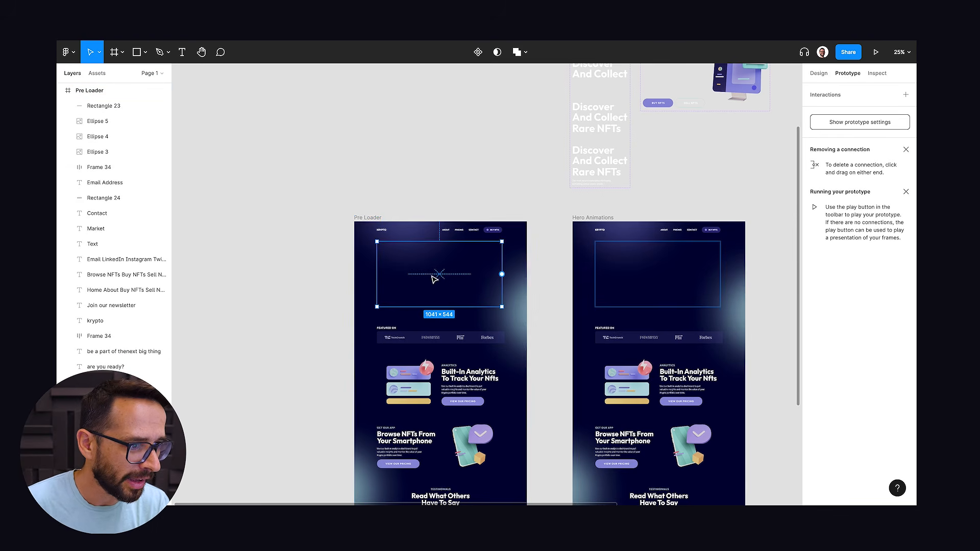
pyautogui.press('Delete')
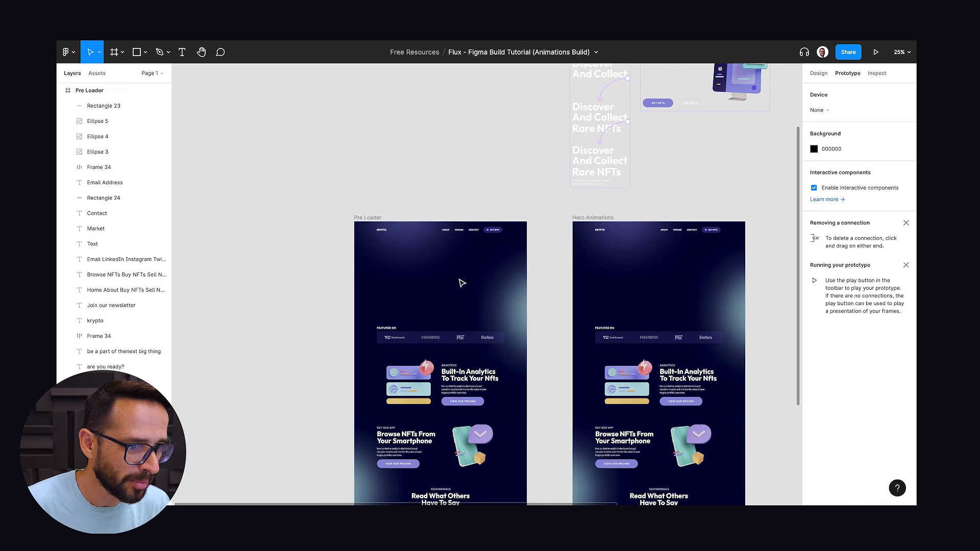
# Step: Draw a rectangle about 1440 × 888 covering the first screen of the Pre Loader frame
pyautogui.click(369, 218)
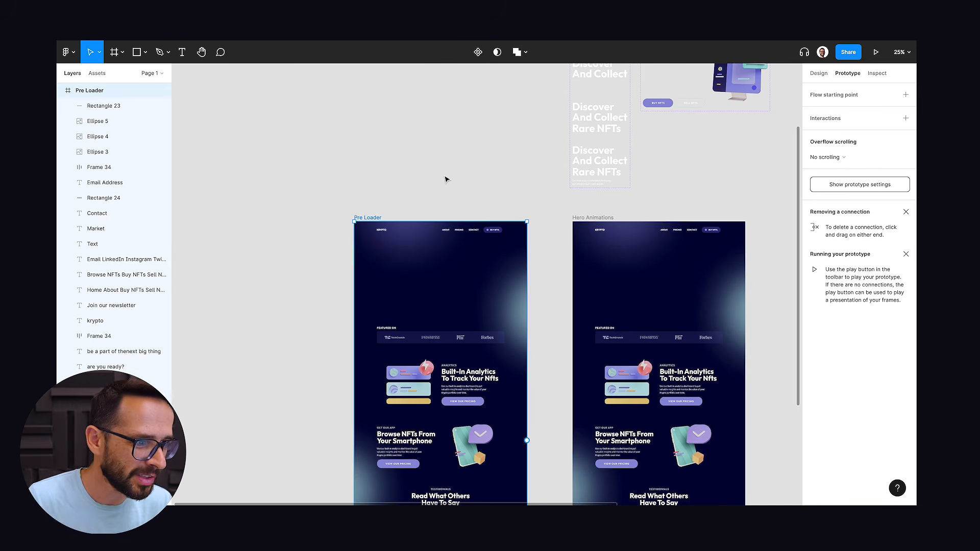
pyautogui.press('super+plus')
pyautogui.moveTo(384, 125); pyautogui.dragTo(432, 131)
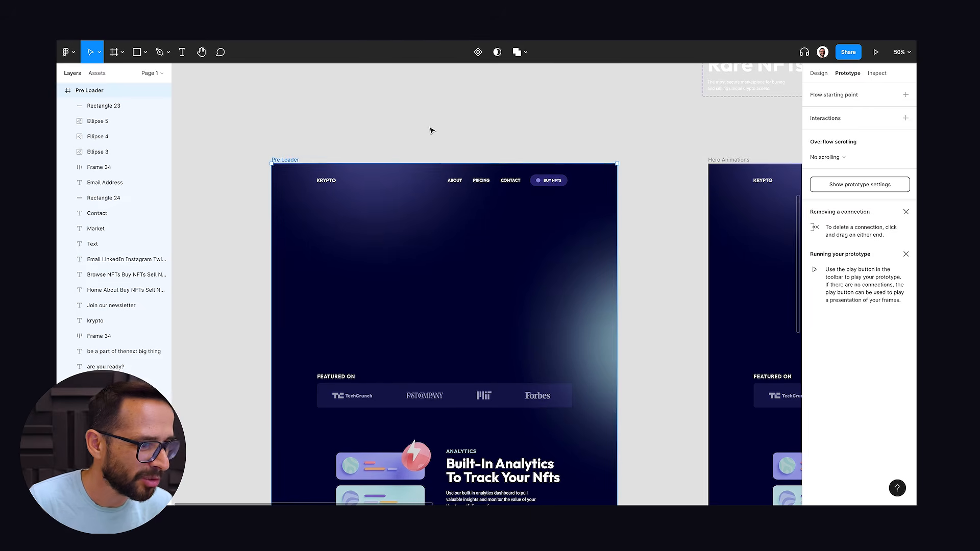
pyautogui.click(430, 130)
pyautogui.press('r')
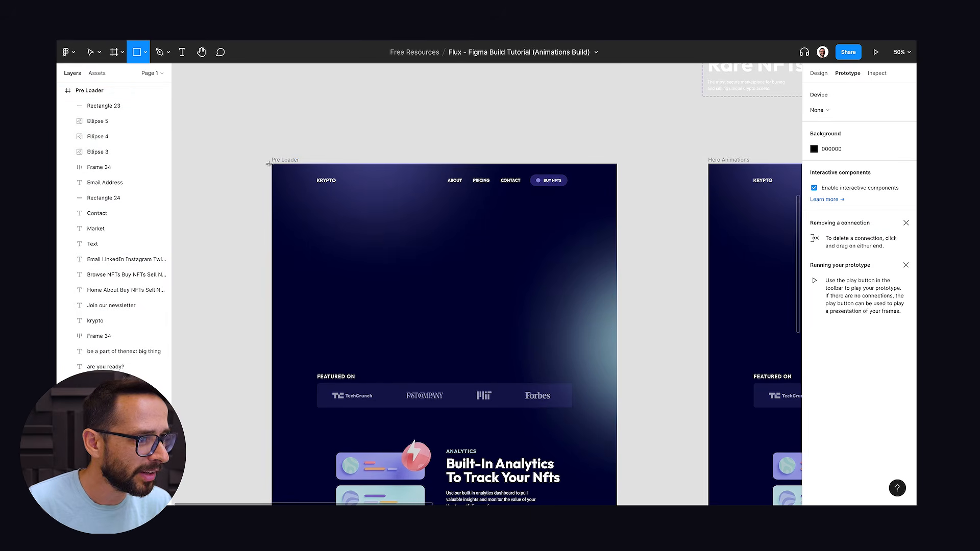
pyautogui.moveTo(273, 164); pyautogui.dragTo(617, 380)
# Step: Fill the rectangle with a diagonal linear gradient running from black at the upper left to 5151C6 at the lower right
pyautogui.click(819, 73)
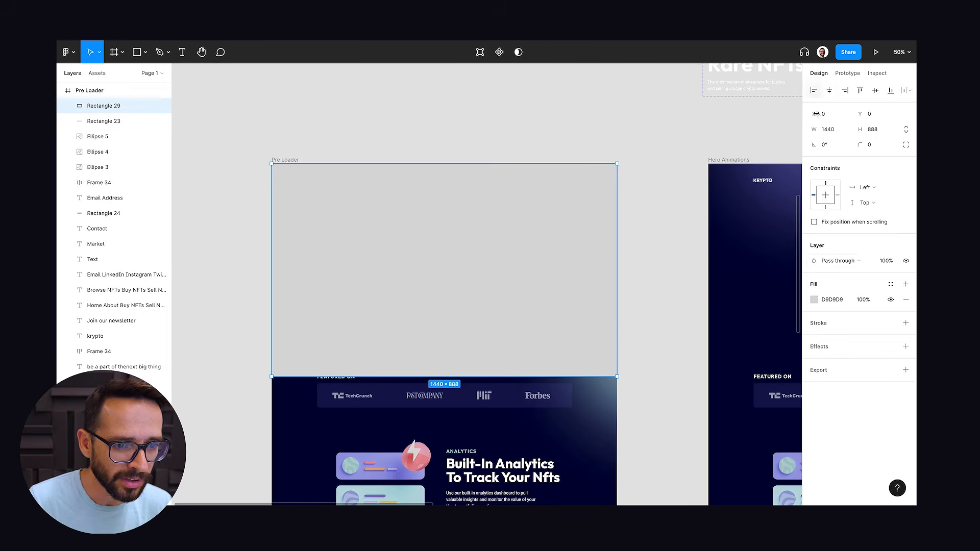
pyautogui.click(816, 299)
pyautogui.click(707, 258)
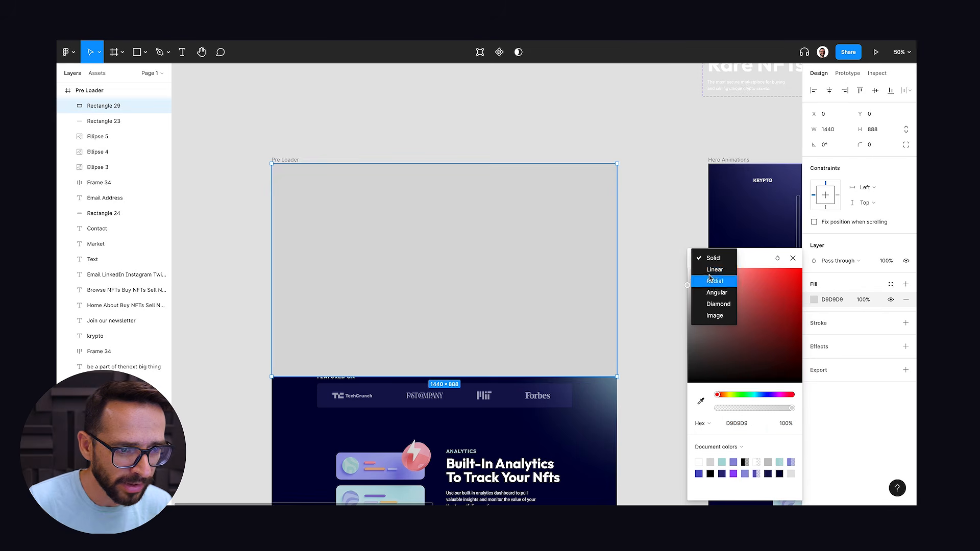
pyautogui.click(715, 270)
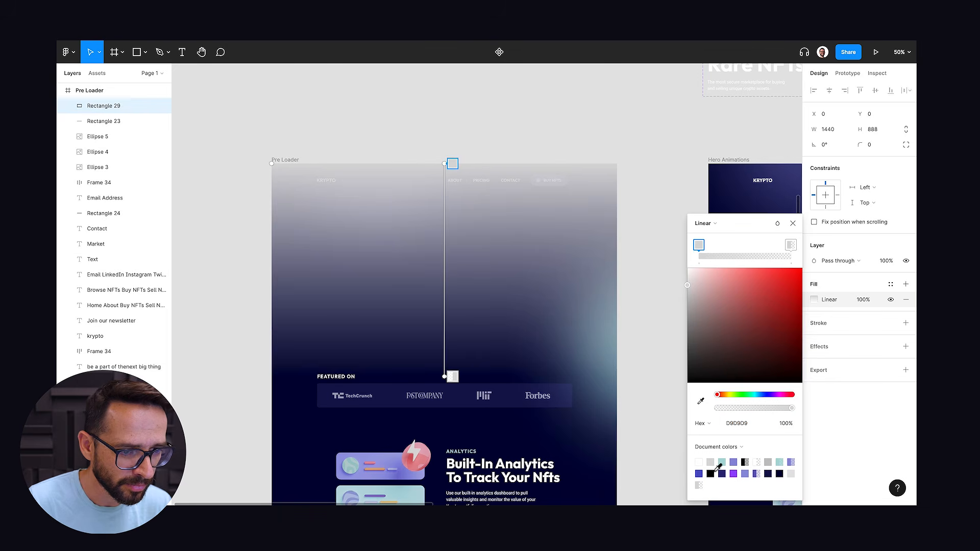
pyautogui.click(711, 473)
pyautogui.click(790, 246)
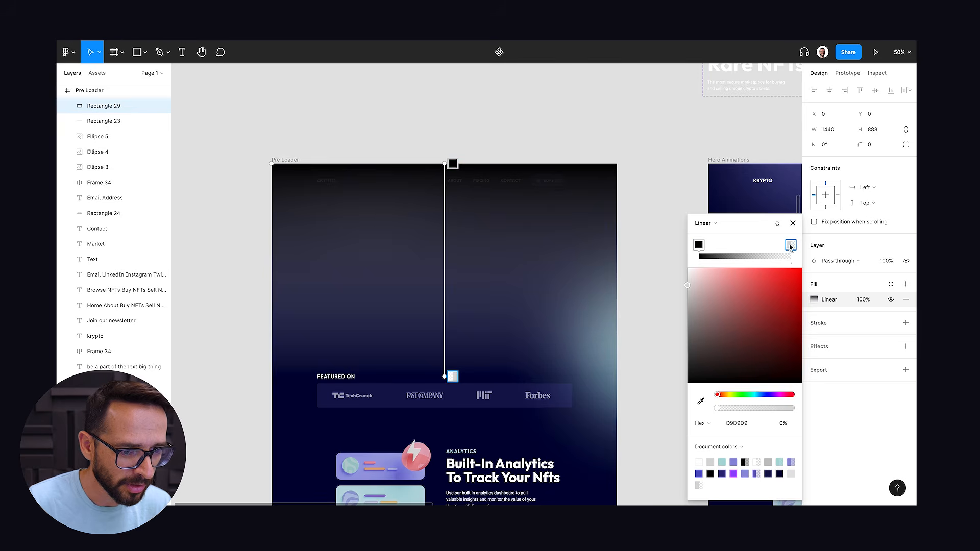
pyautogui.click(699, 473)
pyautogui.moveTo(445, 376); pyautogui.dragTo(602, 385)
pyautogui.moveTo(443, 167); pyautogui.dragTo(254, 142)
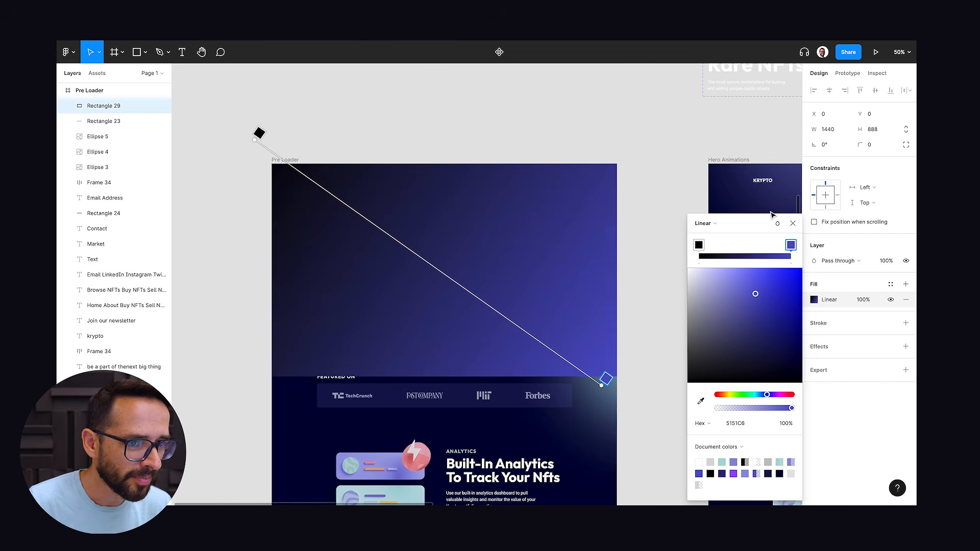
pyautogui.click(796, 225)
pyautogui.click(525, 117)
# Step: Draw a thin horizontal bar about 350 × 13 near the middle of the gradient rectangle
pyautogui.moveTo(411, 153); pyautogui.dragTo(470, 159)
pyautogui.press('super+plus')
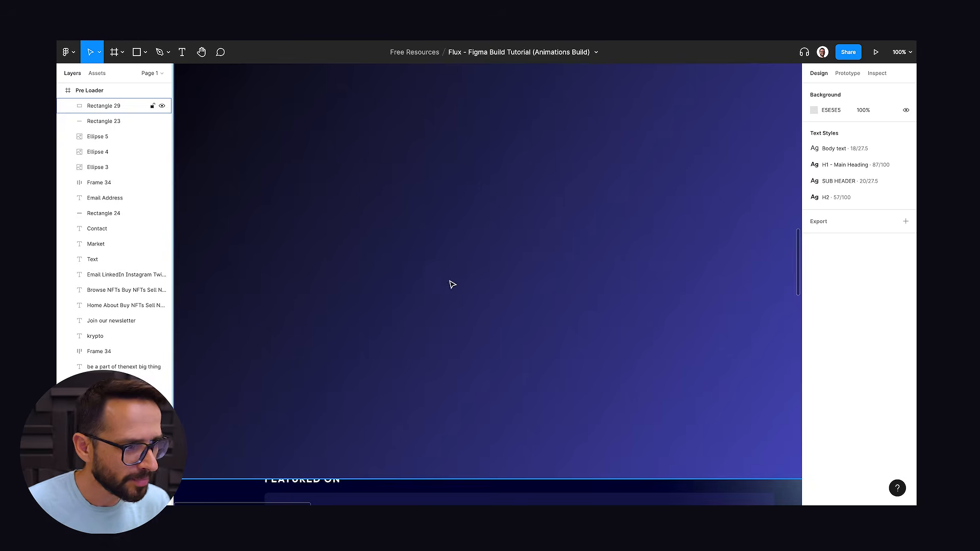
pyautogui.scroll(1, 441, 278)
pyautogui.press('r')
pyautogui.moveTo(415, 258)
pyautogui.mouseDown()
pyautogui.moveTo(617, 264)
pyautogui.moveTo(583, 264)
pyautogui.mouseUp()
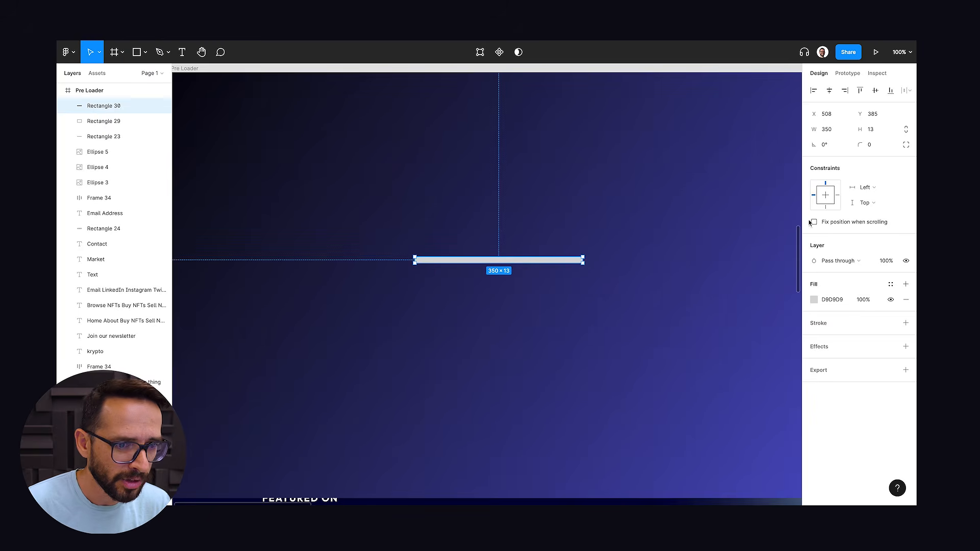
# Step: Fill the bar with black and set its corner radius to 40
pyautogui.click(814, 300)
pyautogui.click(791, 462)
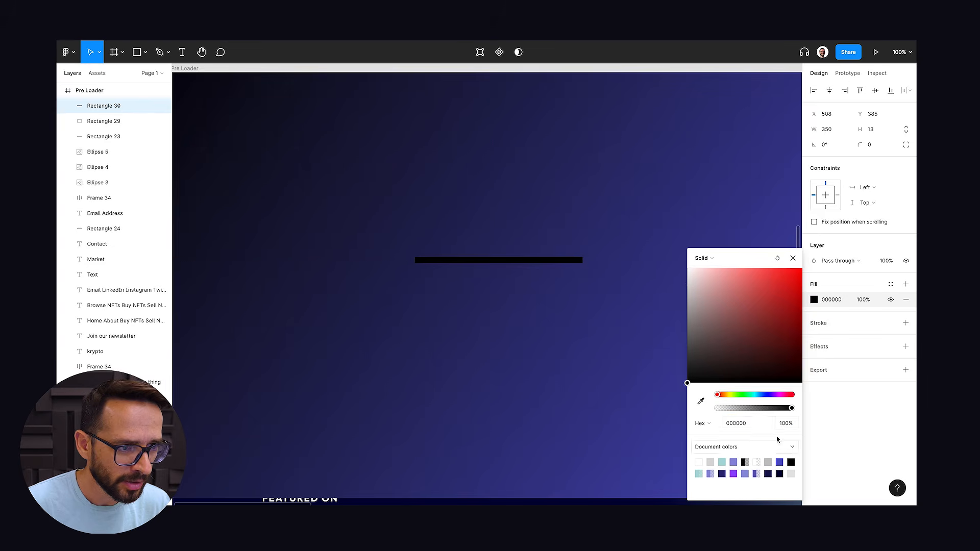
pyautogui.click(793, 258)
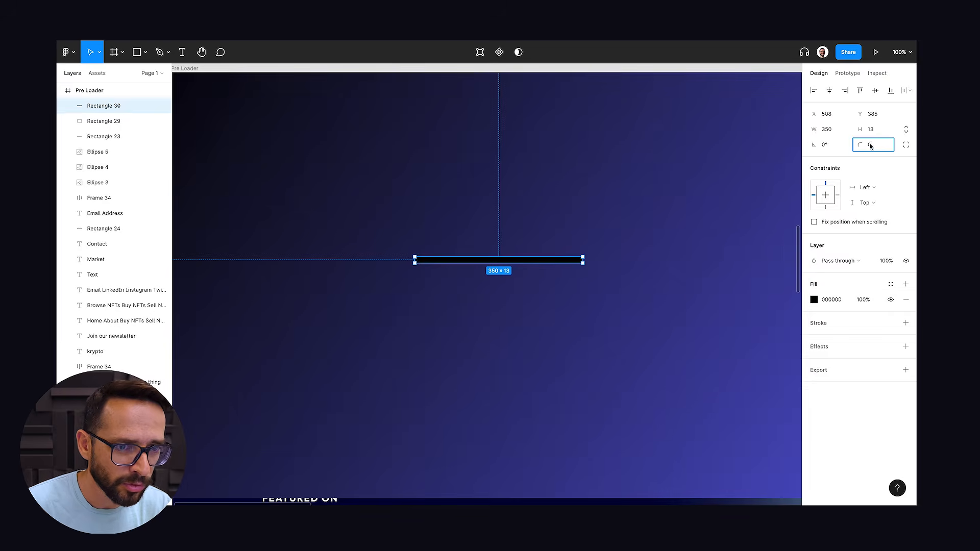
pyautogui.click(516, 201)
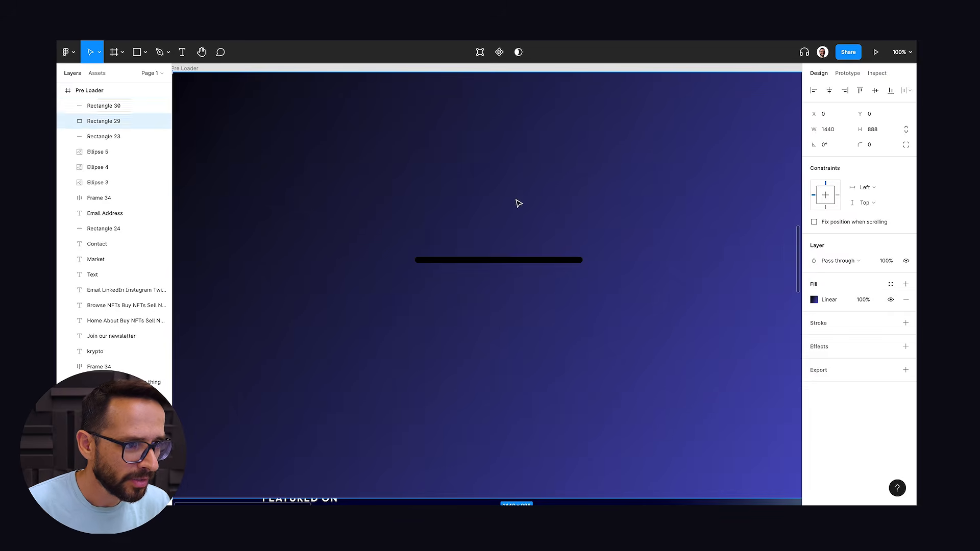
# Step: Move the bar down slightly to Y 393 and change its fill to 13124F
pyautogui.click(506, 261)
pyautogui.moveTo(526, 264); pyautogui.dragTo(525, 267)
pyautogui.click(815, 300)
pyautogui.click(768, 474)
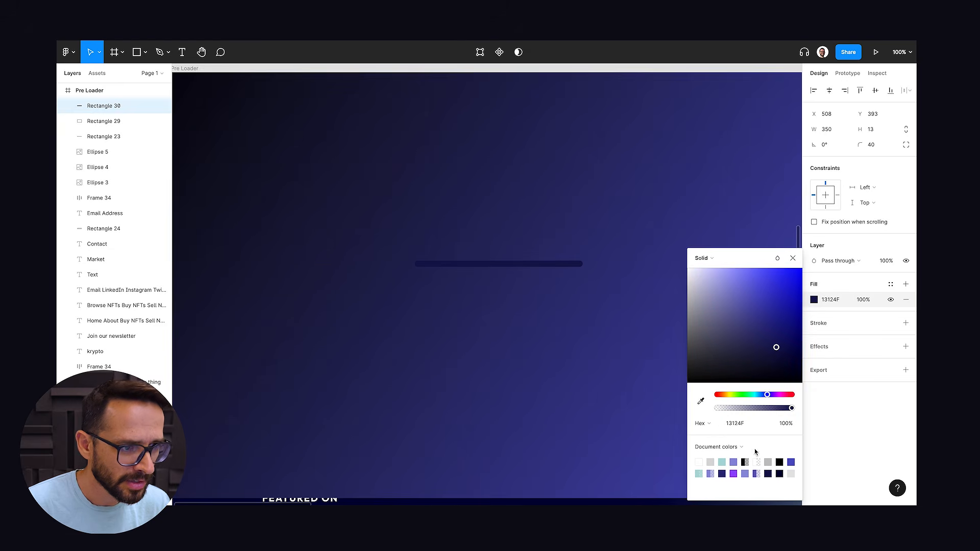
pyautogui.click(793, 258)
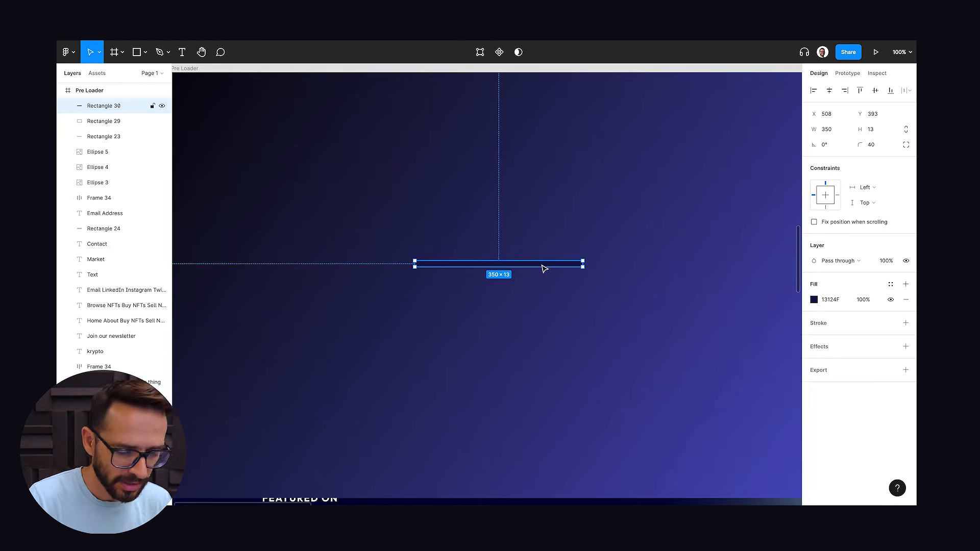
# Step: Centre the bar horizontally on the gradient rectangle
pyautogui.hotkey('ctrl', '-')
pyautogui.keyDown('shift'); pyautogui.click(588, 245); pyautogui.keyUp('shift')
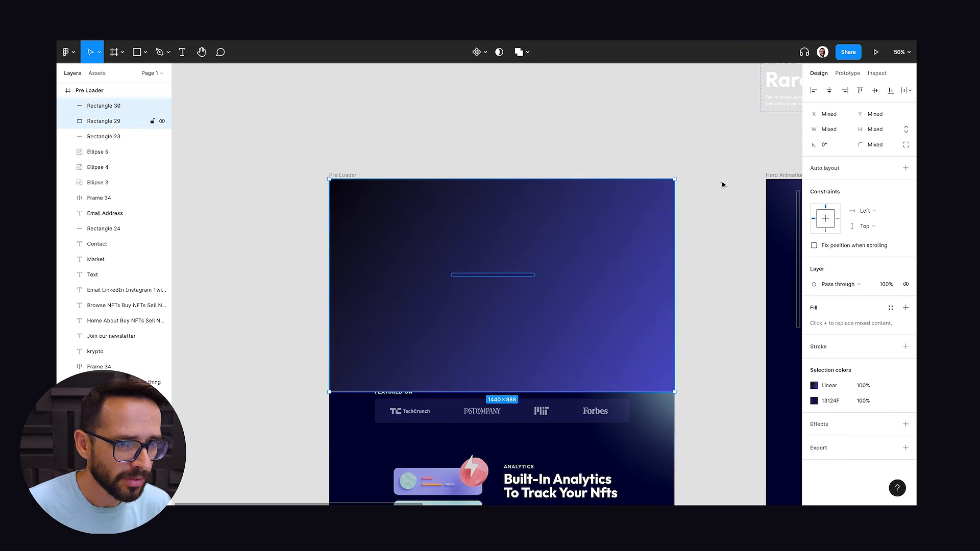
pyautogui.click(564, 77)
# Step: Place a copy of the bar on the empty canvas above the Pre Loader frame and turn it into a component
pyautogui.click(503, 275)
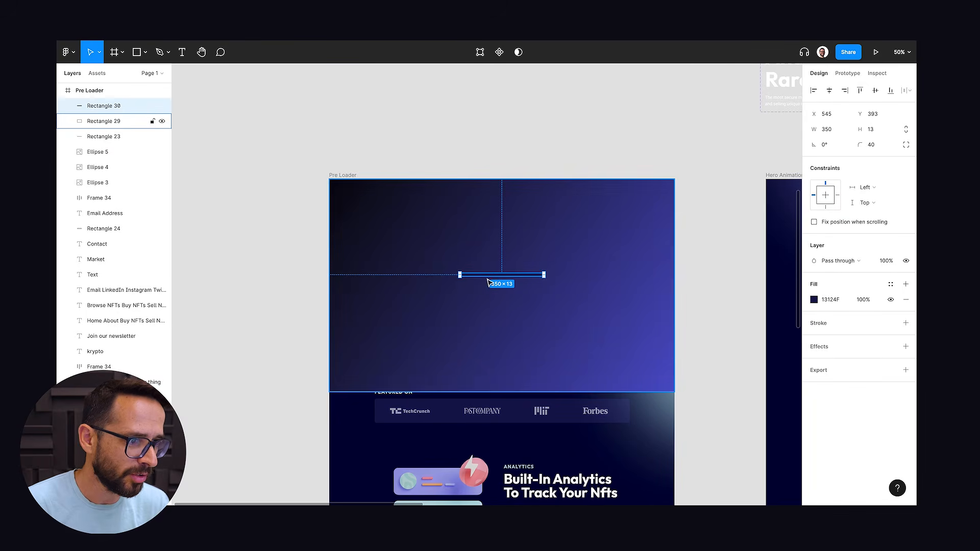
pyautogui.hotkey('ctrl', 'v')
pyautogui.scroll(5, 462, 259)
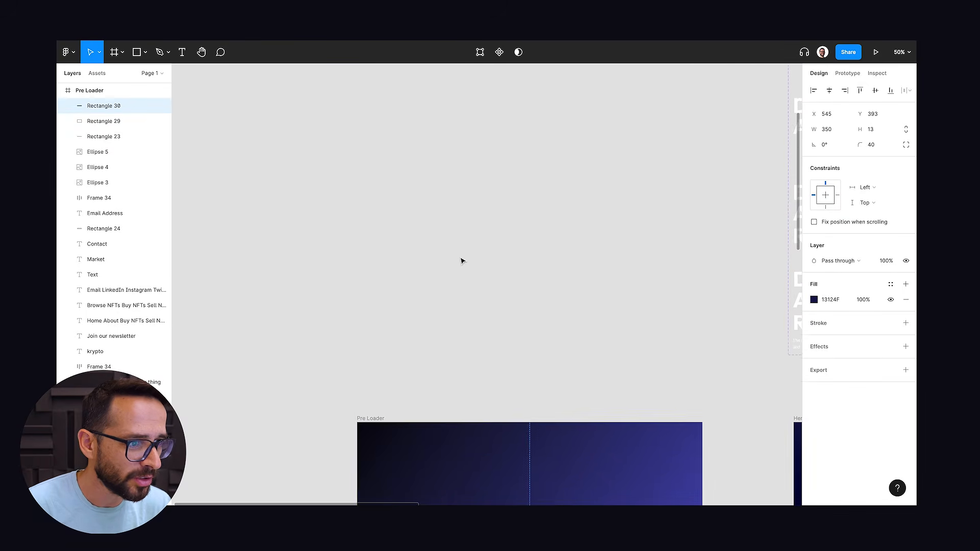
pyautogui.scroll(-1, 462, 258)
pyautogui.moveTo(541, 482); pyautogui.dragTo(440, 214)
pyautogui.hotkey('ctrl', 'alt', 'k')
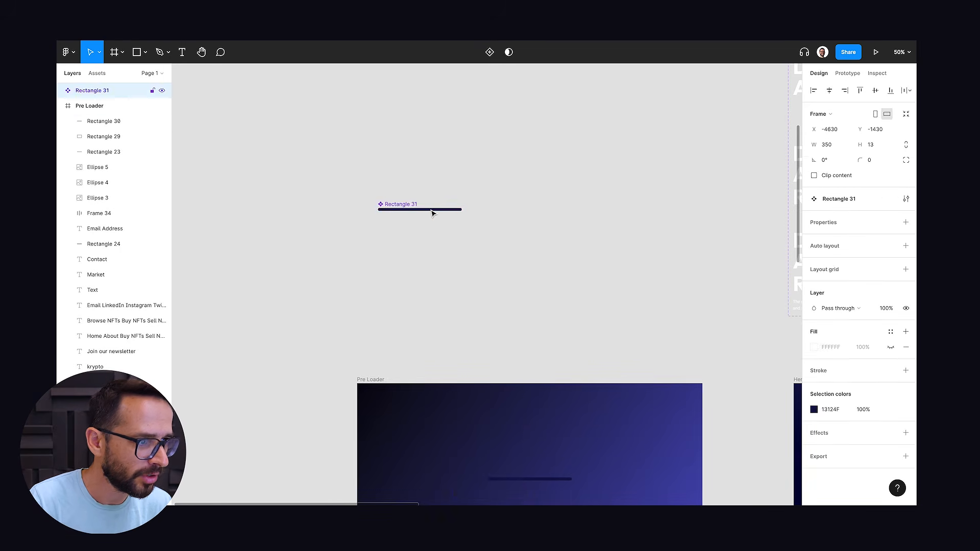
# Step: Rename the new bar component as load bar
pyautogui.hotkey('shift', '0')
pyautogui.doubleClick(93, 90)
pyautogui.write('loa')
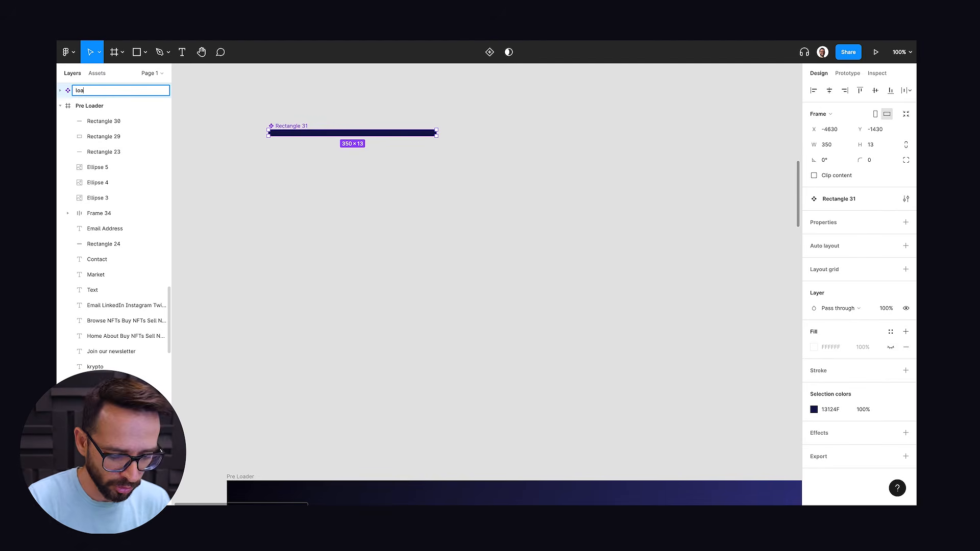
pyautogui.write('d bar')
pyautogui.press('Return')
# Step: Paste a copy of the rectangle inside the load bar component and narrow it from the right to about 27 wide
pyautogui.moveTo(210, 110); pyautogui.dragTo(356, 232)
pyautogui.press('+')
pyautogui.click(59, 91)
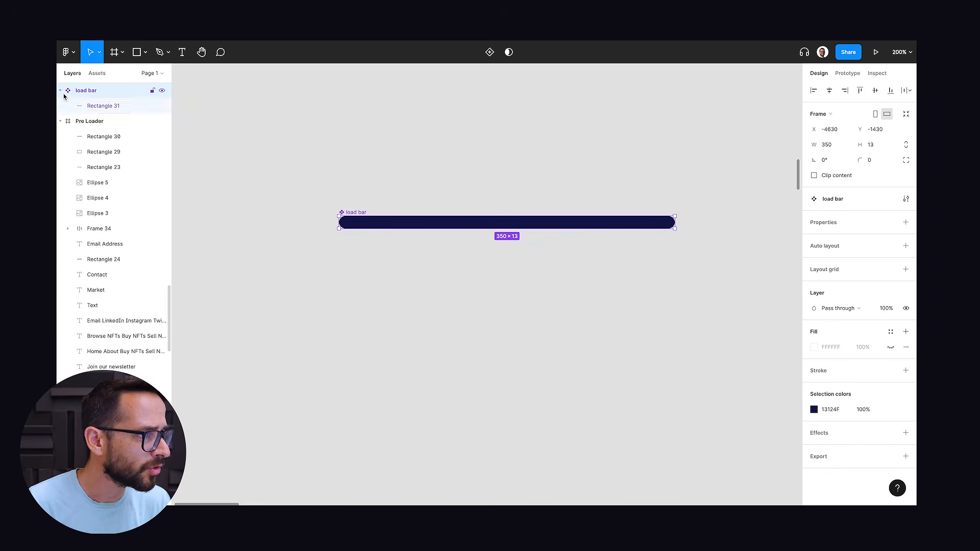
pyautogui.click(92, 105)
pyautogui.hotkey('ctrl', 'v')
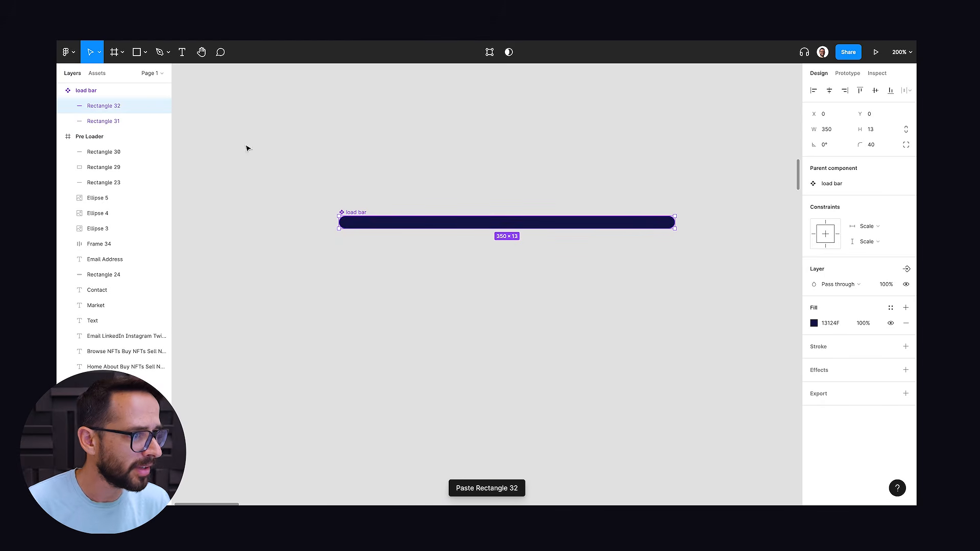
pyautogui.moveTo(674, 219); pyautogui.dragTo(372, 218)
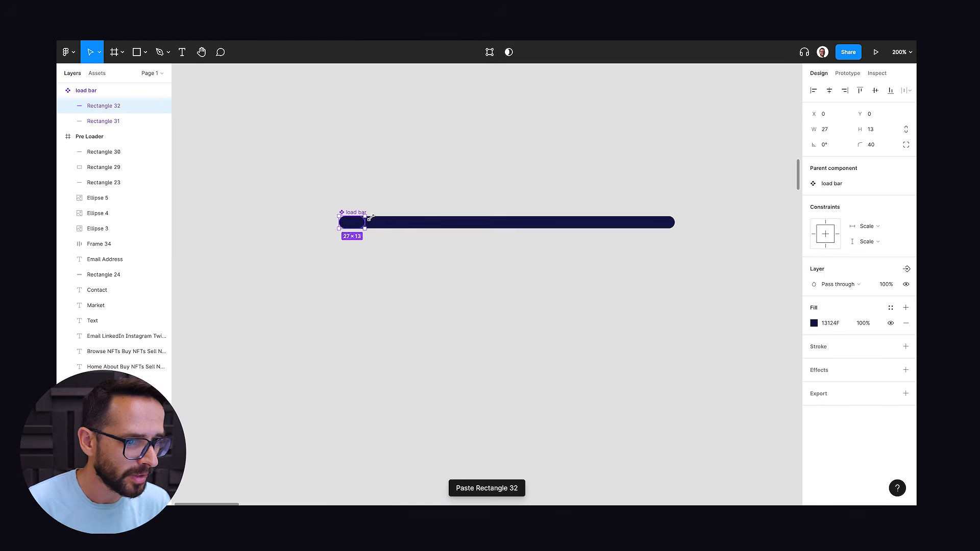
# Step: Fill the short rectangle with the document colour ABD9D9 and narrow it to a round dot at the start of the bar
pyautogui.click(814, 323)
pyautogui.click(722, 461)
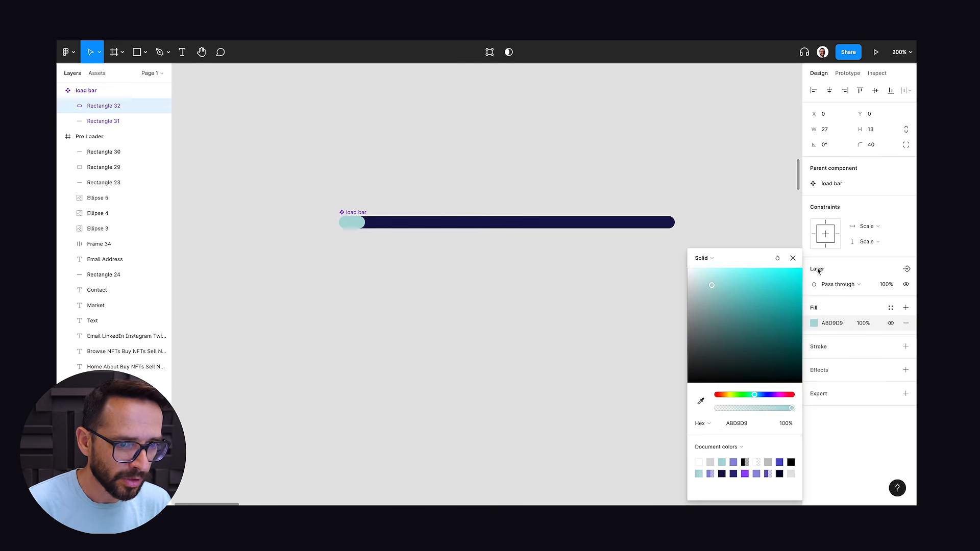
pyautogui.click(793, 258)
pyautogui.moveTo(365, 222)
pyautogui.mouseDown()
pyautogui.moveTo(354, 221)
pyautogui.moveTo(628, 221)
pyautogui.moveTo(353, 220)
pyautogui.mouseUp()
# Step: Add a variant to the load bar component and stretch its teal dot to the full bar width of 350
pyautogui.click(86, 90)
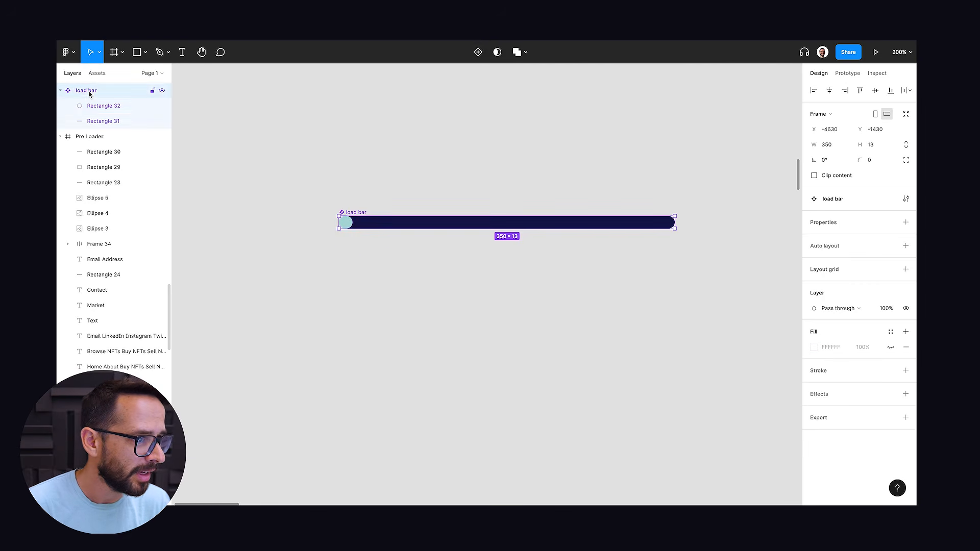
pyautogui.click(477, 53)
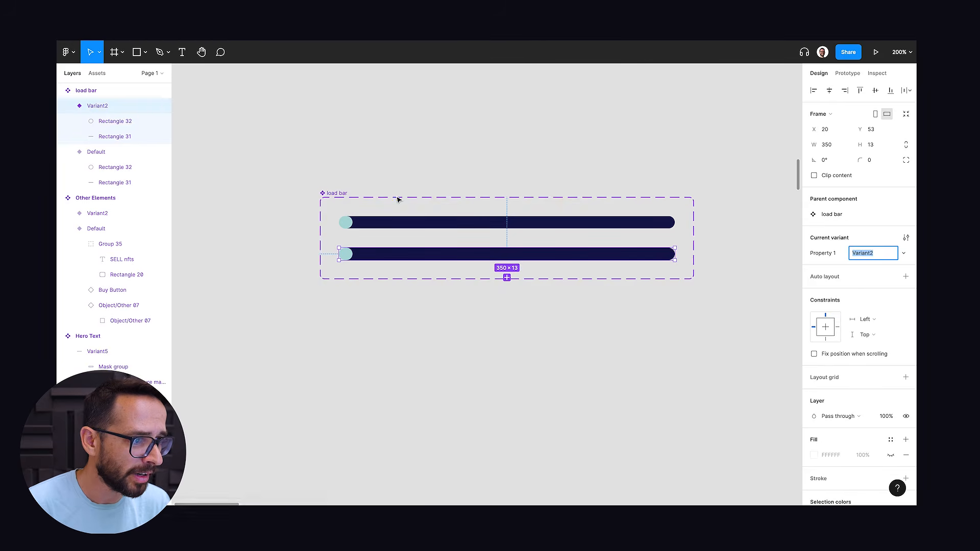
pyautogui.click(349, 255)
pyautogui.moveTo(352, 254); pyautogui.dragTo(678, 250)
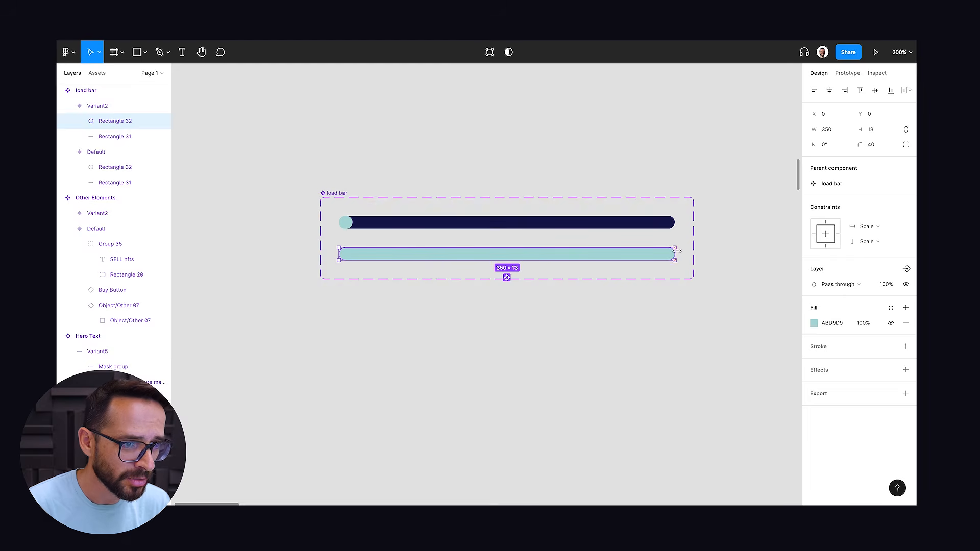
# Step: Add an interaction to the Default load bar variant that triggers after a delay of 100 ms
pyautogui.click(529, 222)
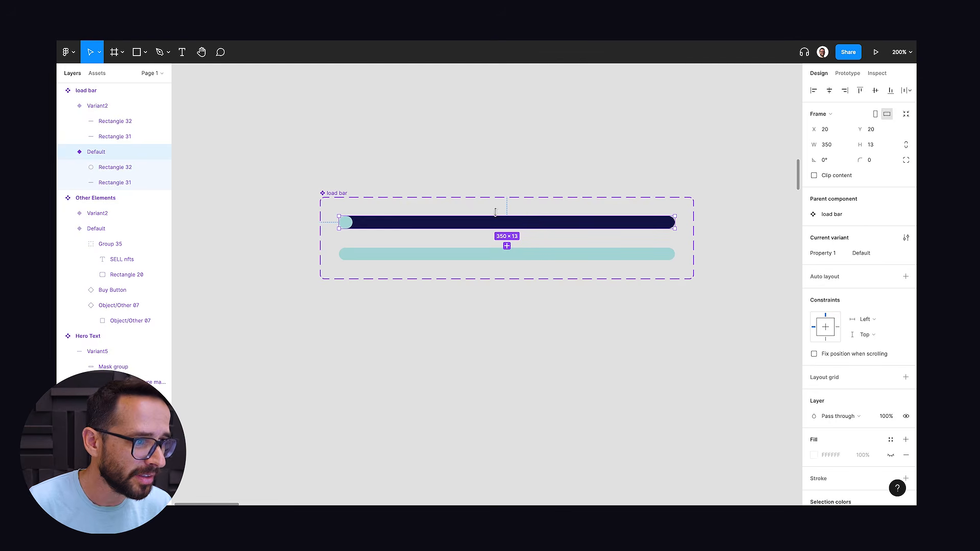
pyautogui.click(848, 73)
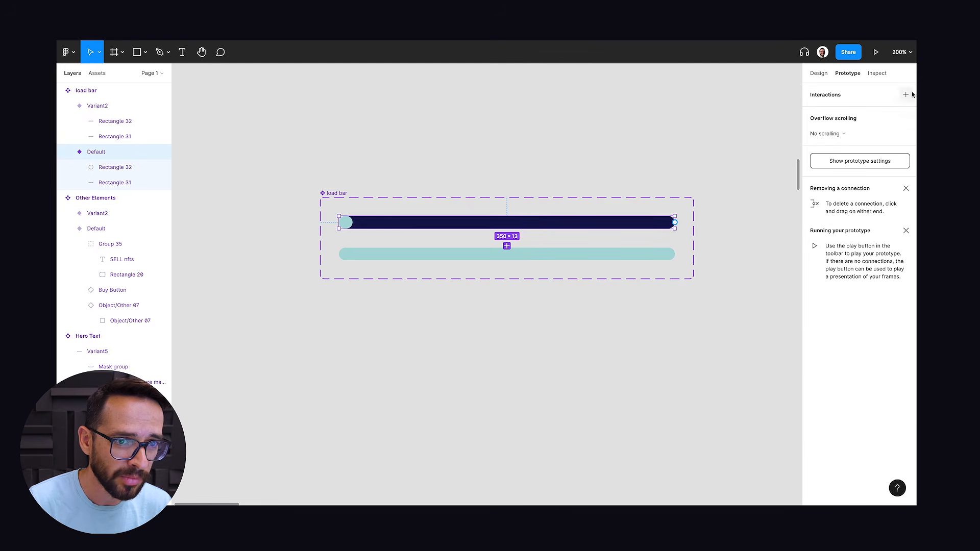
pyautogui.click(906, 96)
pyautogui.click(822, 111)
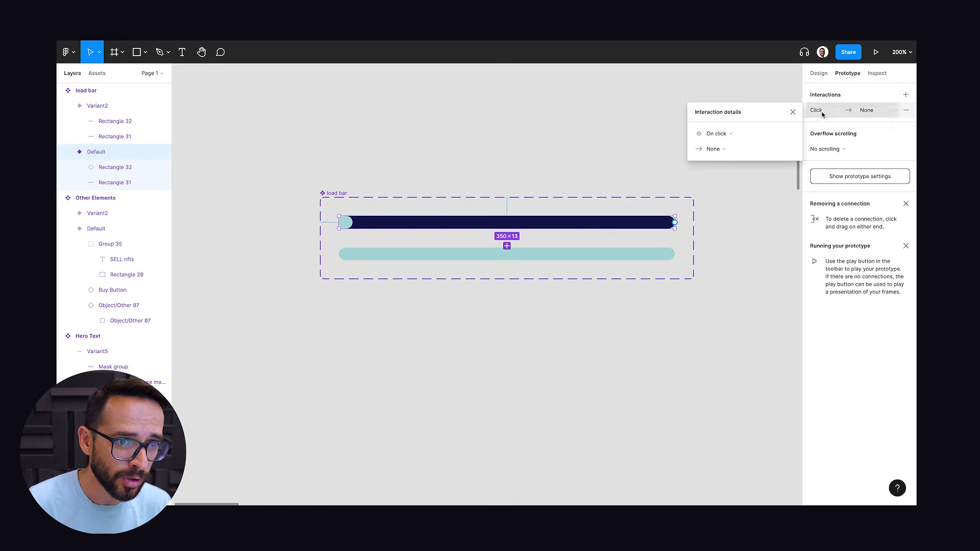
pyautogui.click(717, 134)
pyautogui.click(721, 254)
pyautogui.click(762, 135)
pyautogui.hotkey('ctrl', 'a')
pyautogui.write('1')
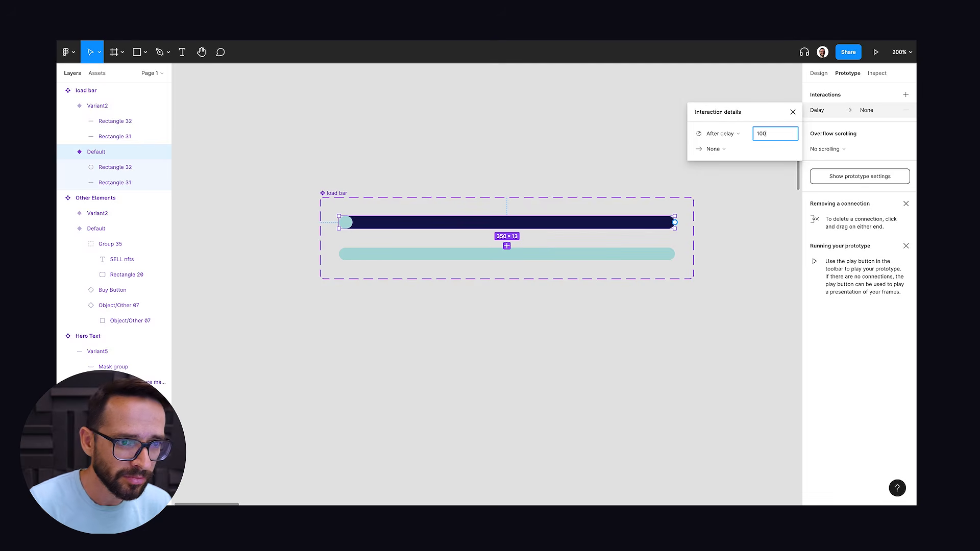
# Step: Make the delayed interaction change the load bar to Variant2
pyautogui.click(713, 149)
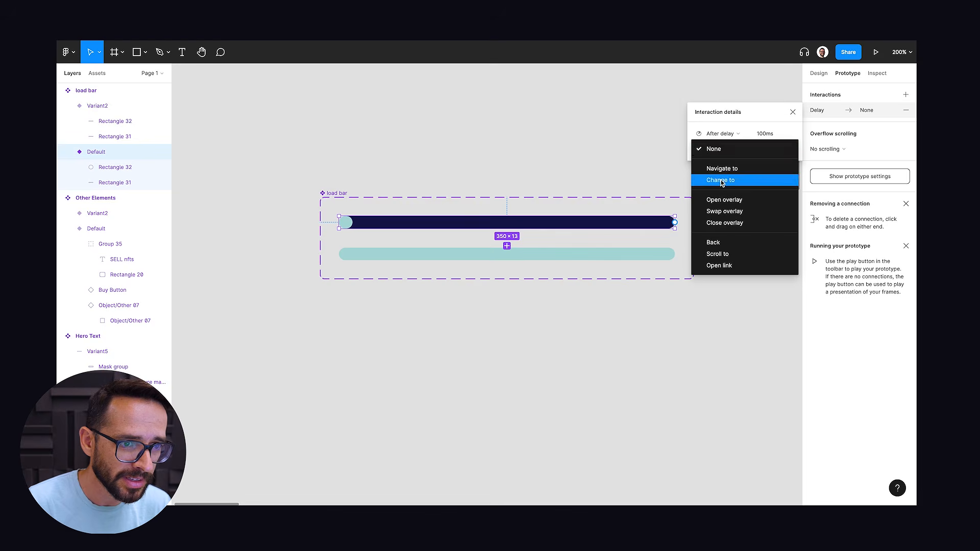
pyautogui.click(736, 174)
pyautogui.click(762, 163)
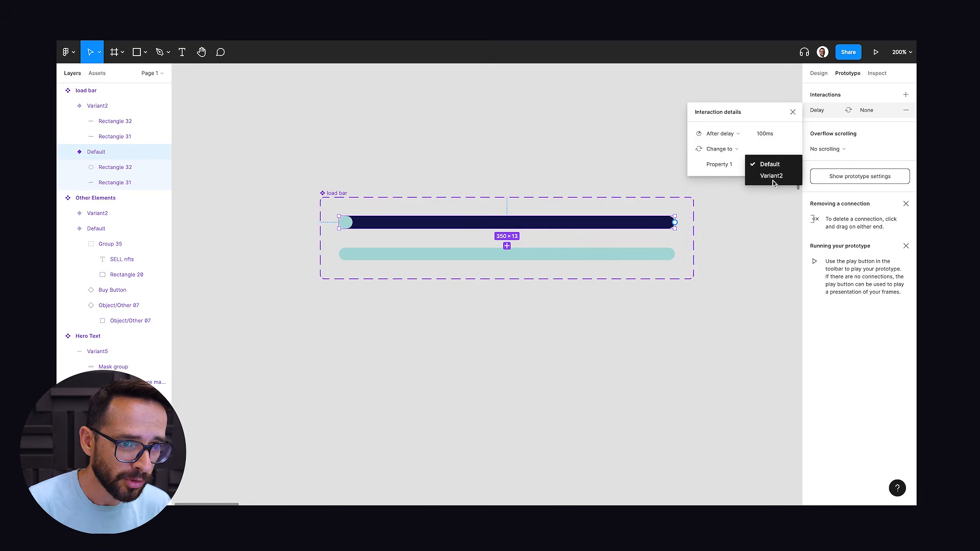
pyautogui.click(774, 179)
# Step: Animate the variant change with Smart animate, setting the duration to 700 ms
pyautogui.click(717, 266)
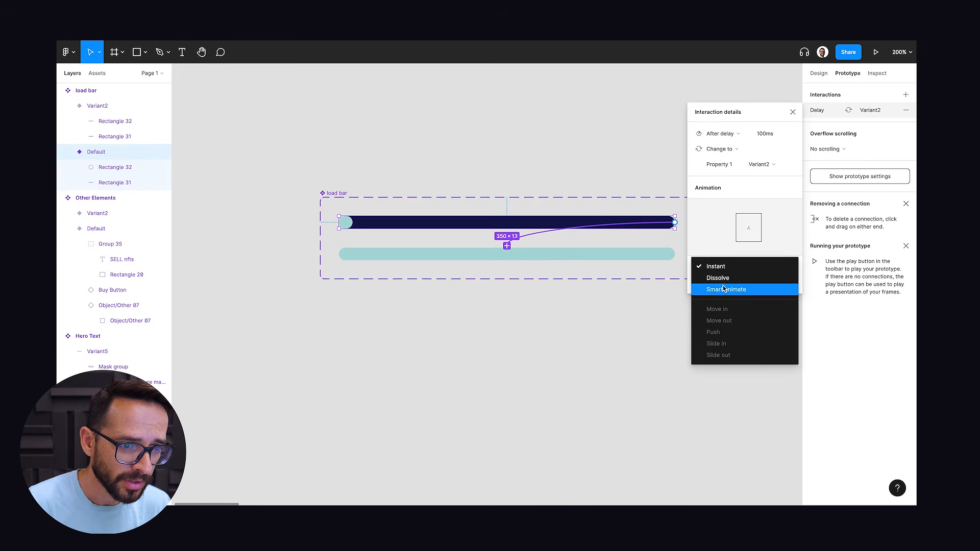
pyautogui.click(720, 287)
pyautogui.click(768, 282)
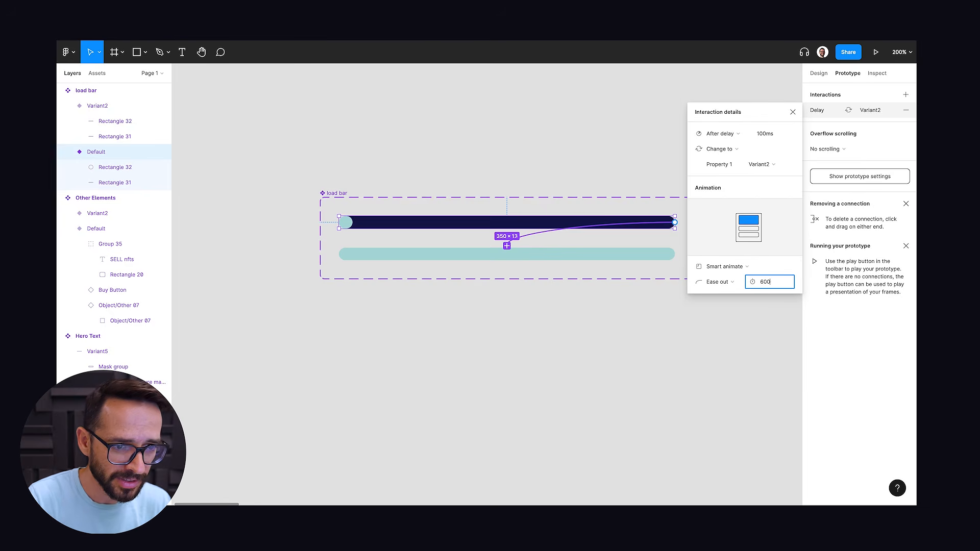
pyautogui.press('Return')
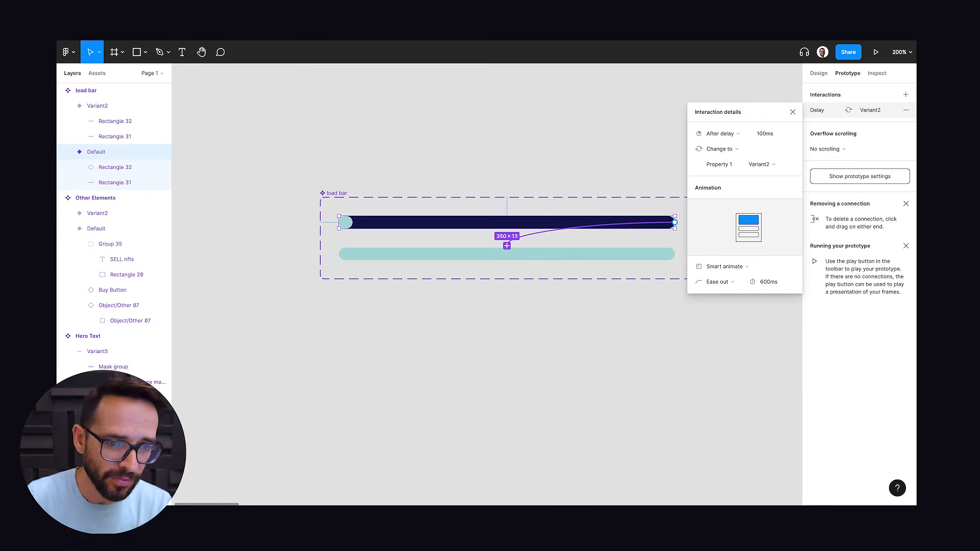
pyautogui.click(775, 285)
pyautogui.write('700')
pyautogui.press('Return')
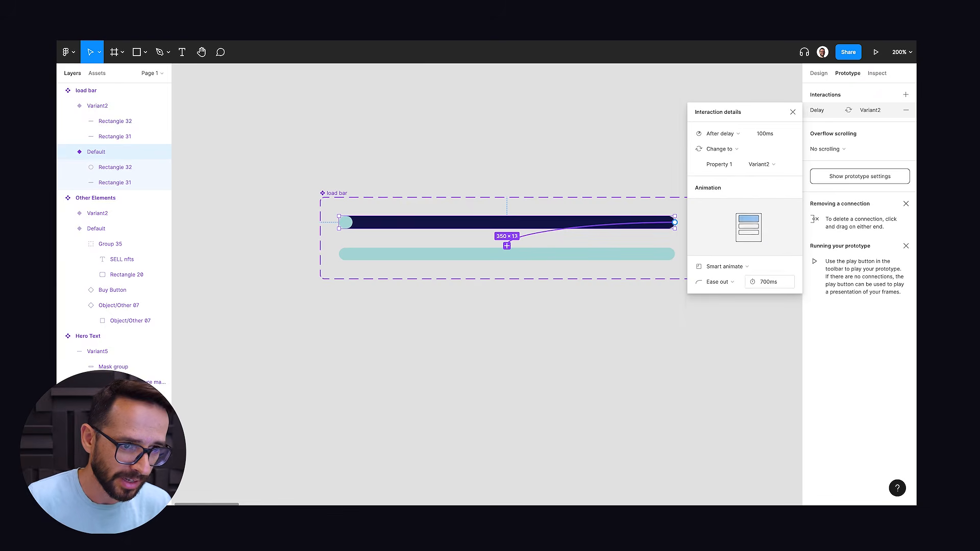
pyautogui.click(793, 113)
# Step: Replace the static bar in the Pre Loader frame with a copy of the Default load bar variant
pyautogui.click(374, 173)
pyautogui.click(383, 220)
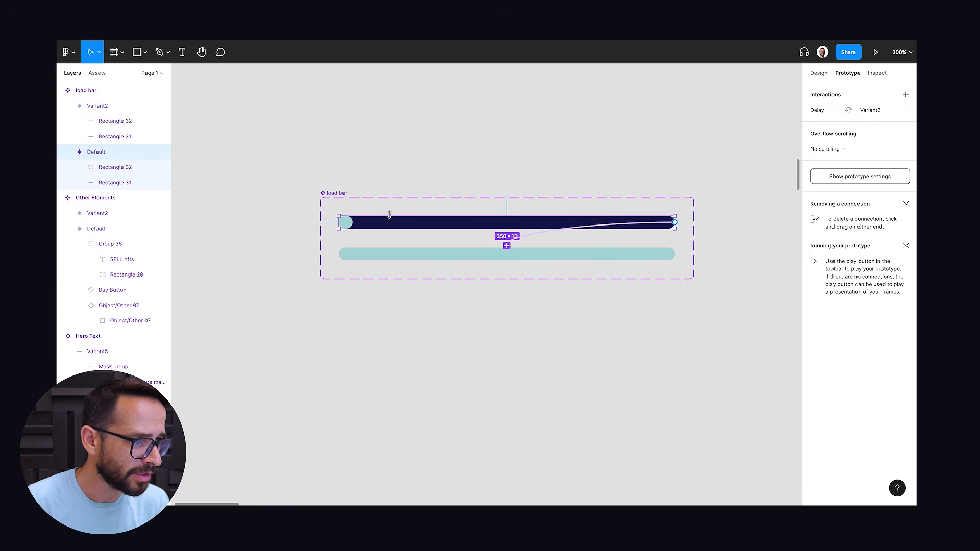
pyautogui.scroll(-4, 570, 376)
pyautogui.scroll(-5, 577, 370)
pyautogui.scroll(-5, 572, 353)
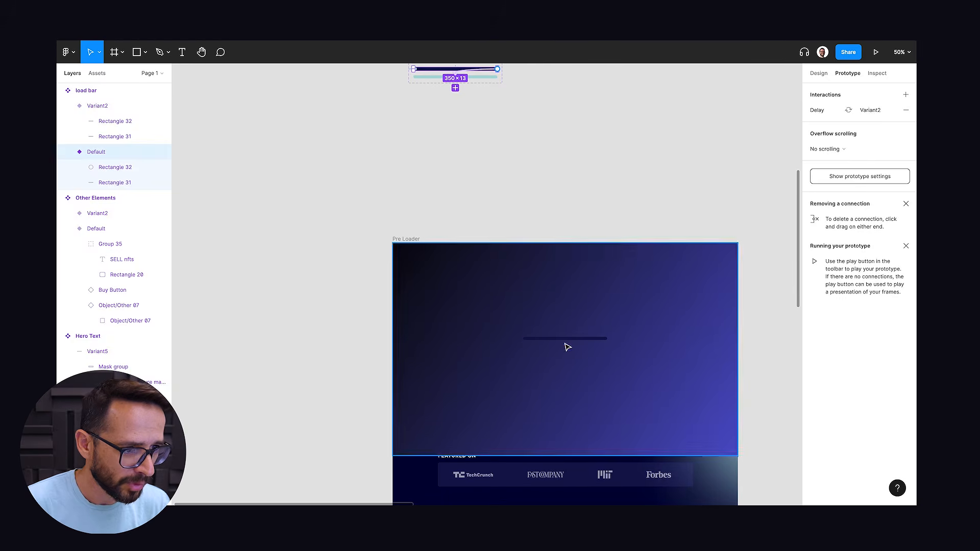
pyautogui.click(565, 339)
pyautogui.rightClick(567, 341)
pyautogui.click(597, 269)
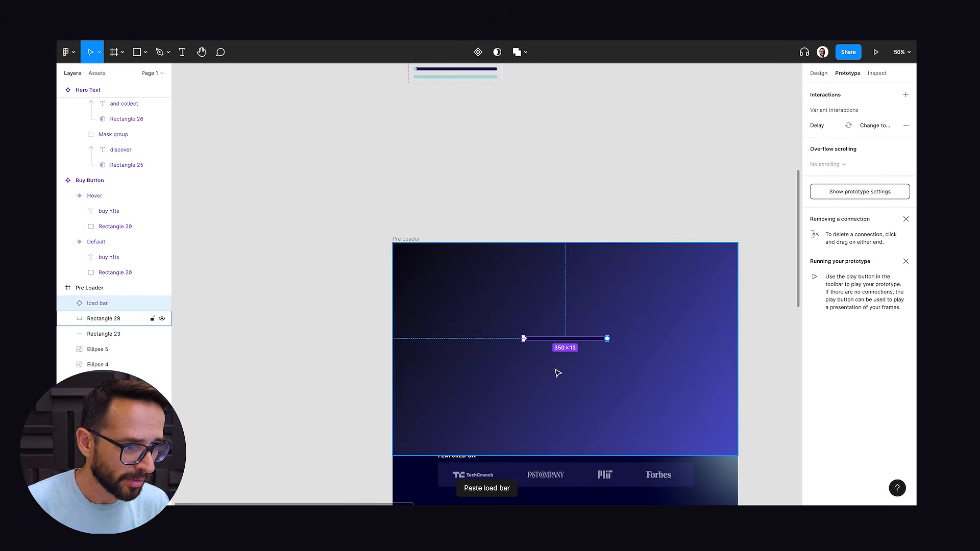
# Step: Preview the Pre Loader frame as a prototype to check the loading bar animation, and close the preview
pyautogui.click(403, 240)
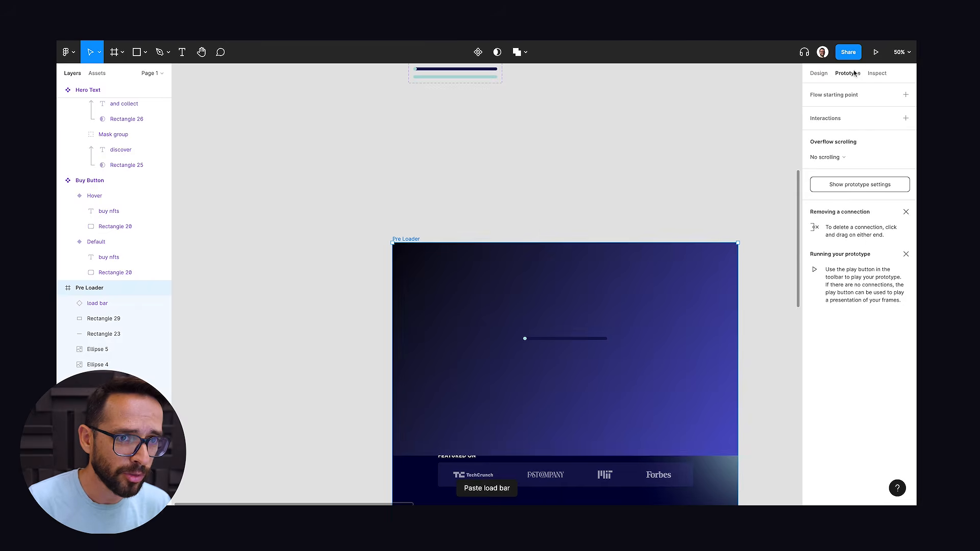
pyautogui.click(874, 55)
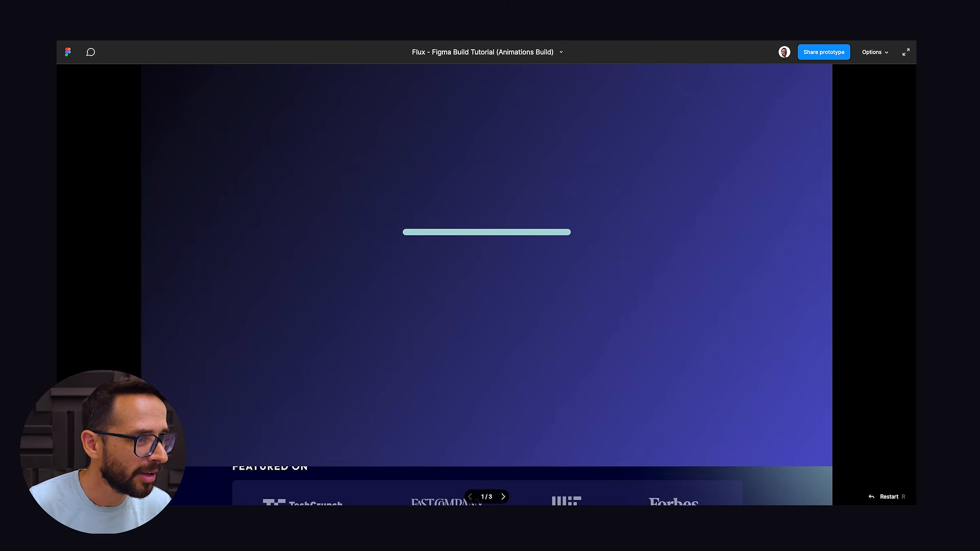
pyautogui.press('super+w')
# Step: Extend the gradient rectangle downward to a height of about 1186 and move the load bar slightly lower
pyautogui.click(505, 424)
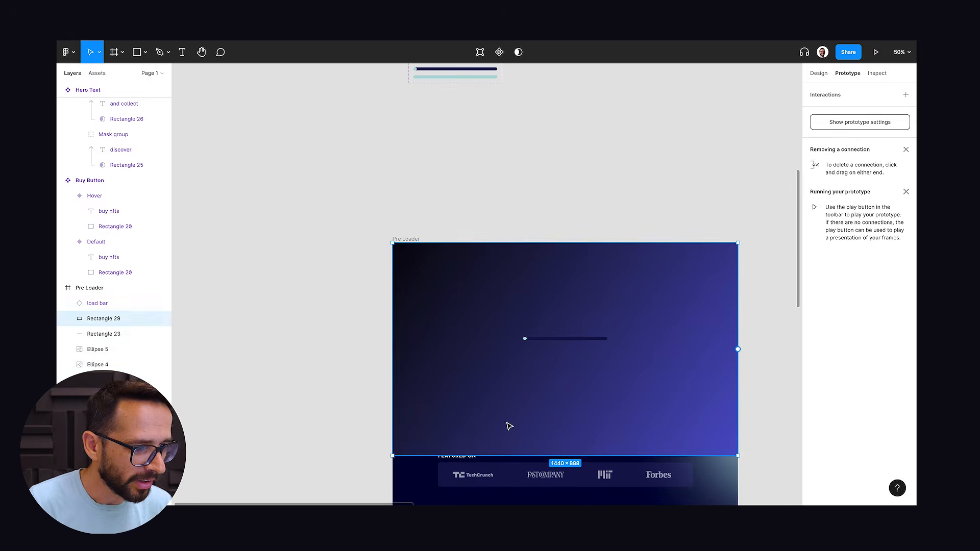
pyautogui.moveTo(531, 457); pyautogui.dragTo(531, 505)
pyautogui.moveTo(543, 318); pyautogui.dragTo(539, 327)
pyautogui.press('super+z')
pyautogui.click(541, 317)
pyautogui.click(516, 202)
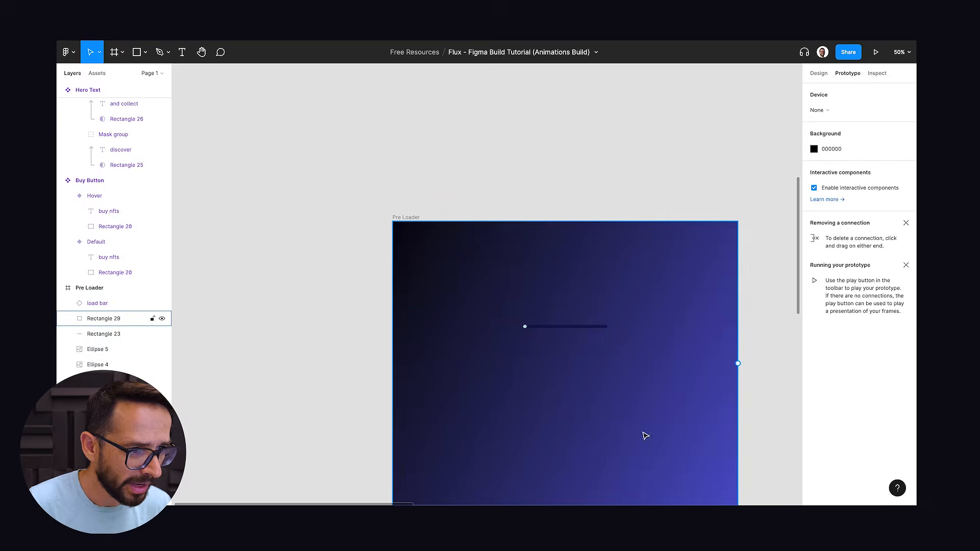
# Step: Shorten the gradient rectangle to a height of about 1103 by raising its lower edge
pyautogui.click(593, 421)
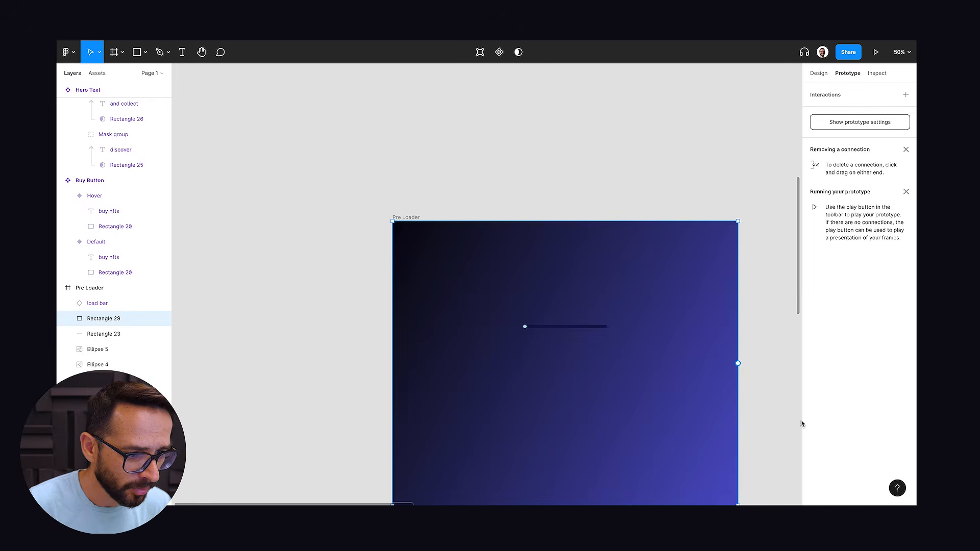
pyautogui.click(761, 403)
pyautogui.moveTo(760, 414); pyautogui.dragTo(750, 367)
pyautogui.click(676, 449)
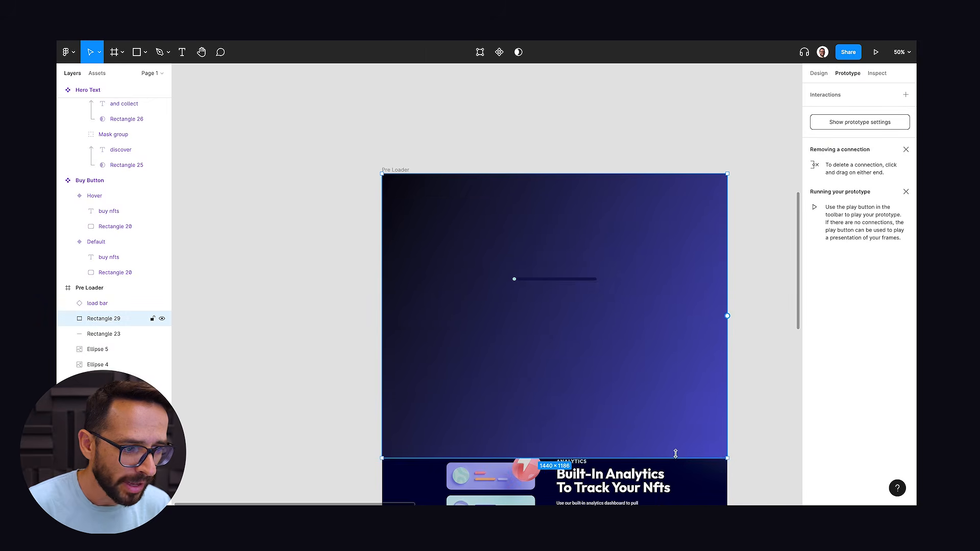
pyautogui.moveTo(677, 458); pyautogui.dragTo(676, 439)
pyautogui.click(301, 156)
pyautogui.scroll(1, 459, 153)
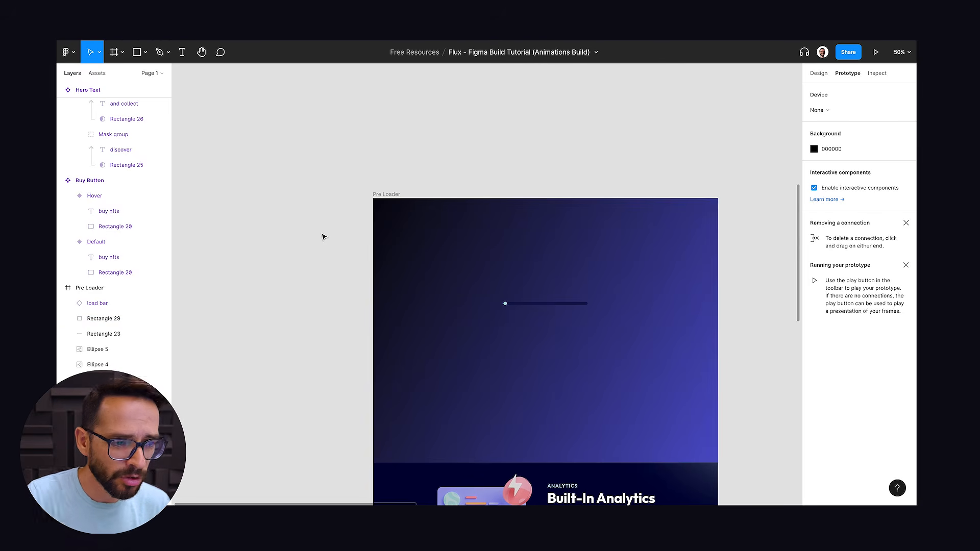
# Step: Try shortening the gradient rectangle further to a height of about 1017, and undo it
pyautogui.click(470, 346)
pyautogui.moveTo(514, 464); pyautogui.dragTo(549, 443)
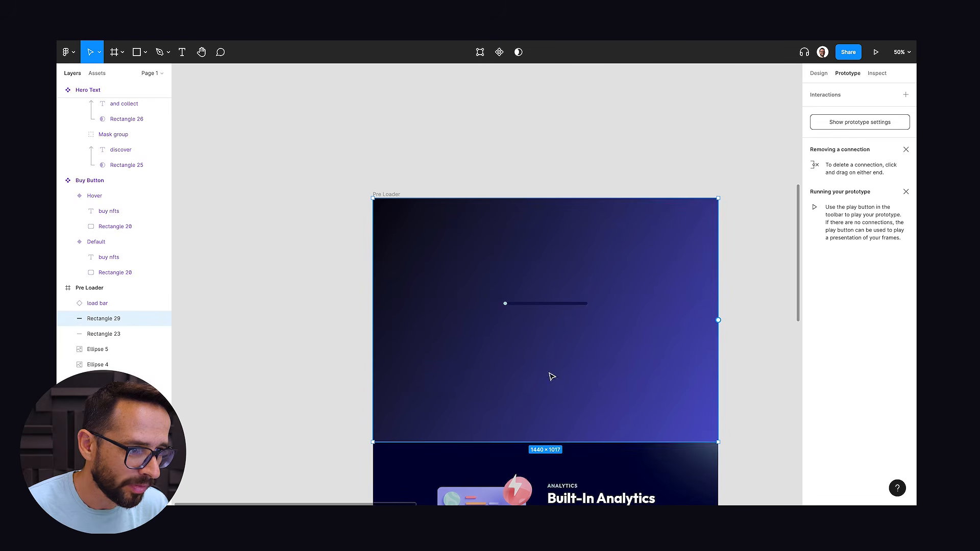
pyautogui.hotkey('ctrl', 'z')
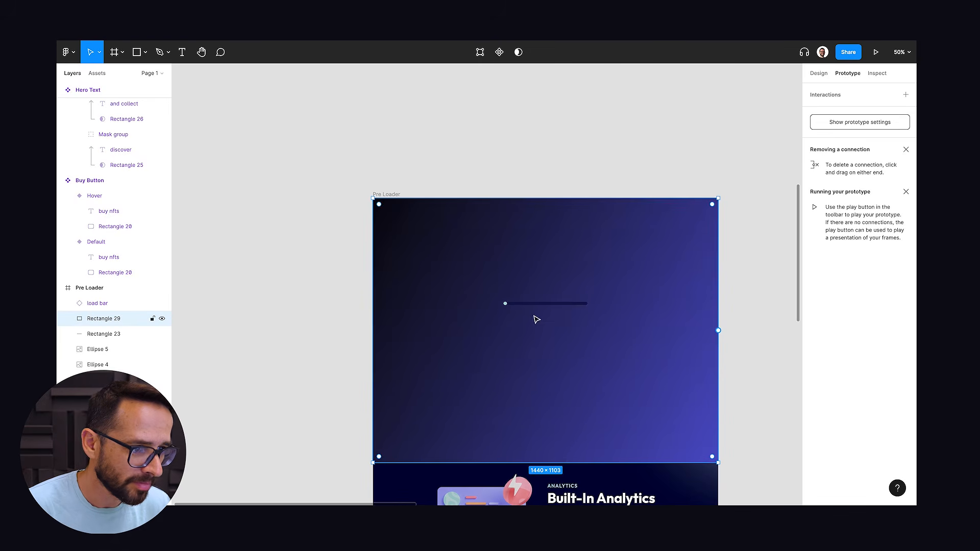
# Step: Paste a duplicate of the gradient rectangle in the Pre Loader frame and group the duplicate with the load bar
pyautogui.click(509, 304)
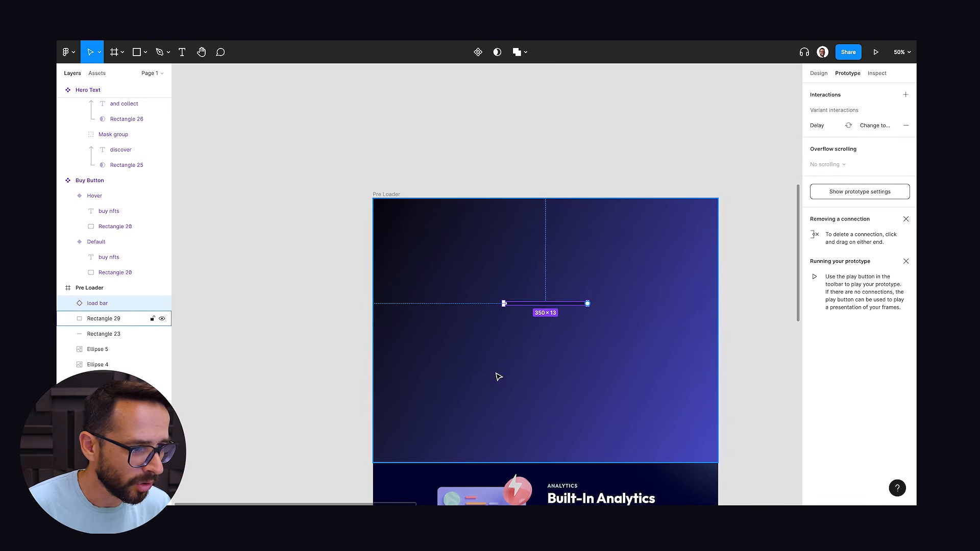
pyautogui.keyDown('shift'); pyautogui.click(469, 381); pyautogui.keyUp('shift')
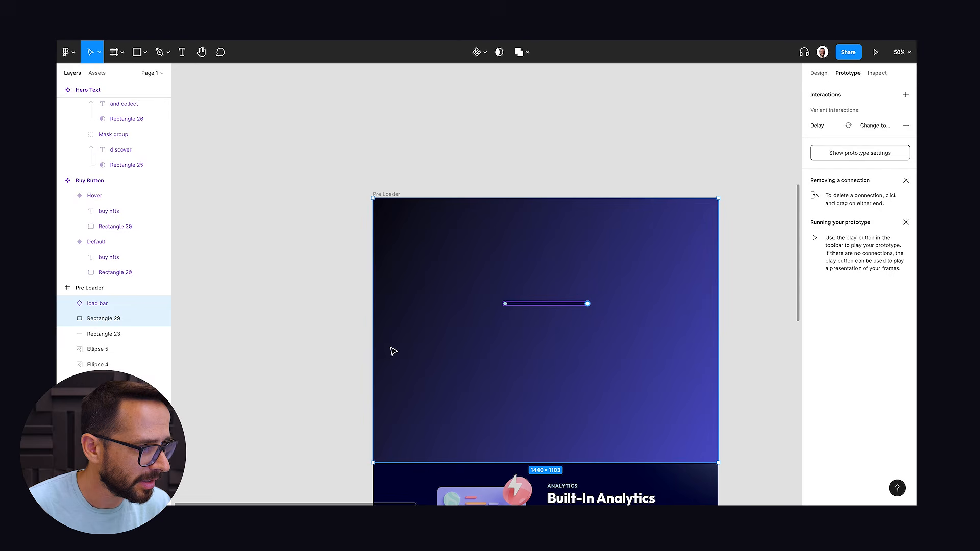
pyautogui.click(106, 325)
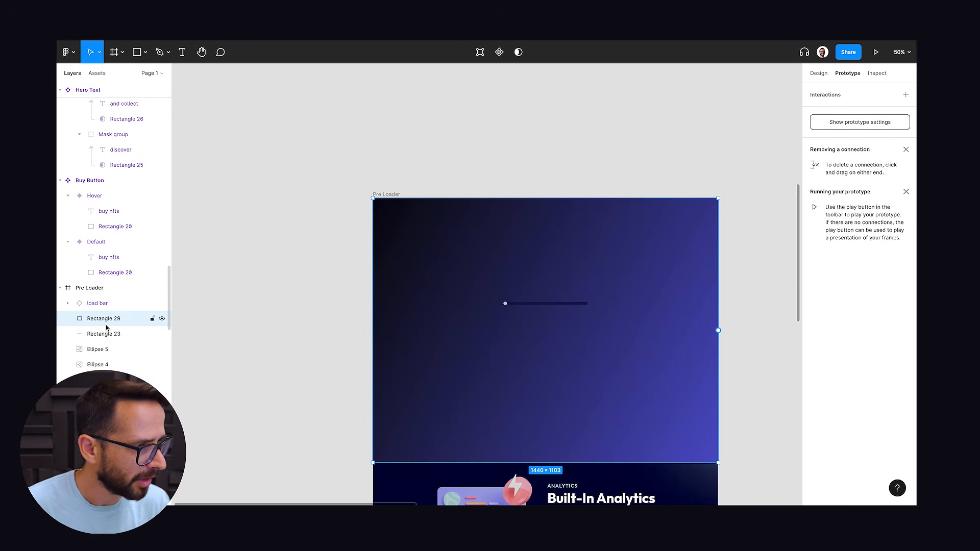
pyautogui.hotkey('ctrl', 'v')
pyautogui.keyDown('shift'); pyautogui.click(109, 305); pyautogui.keyUp('shift')
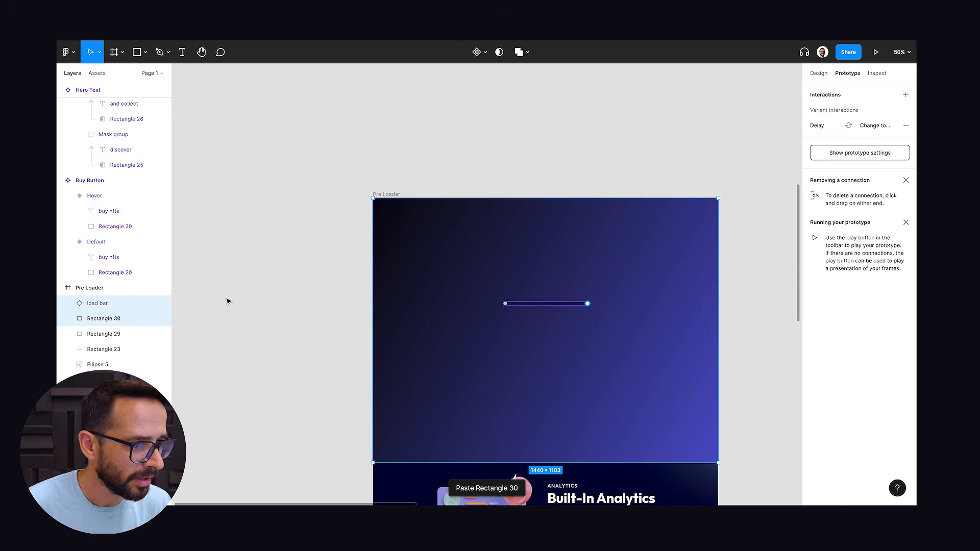
pyautogui.hotkey('ctrl', 'g')
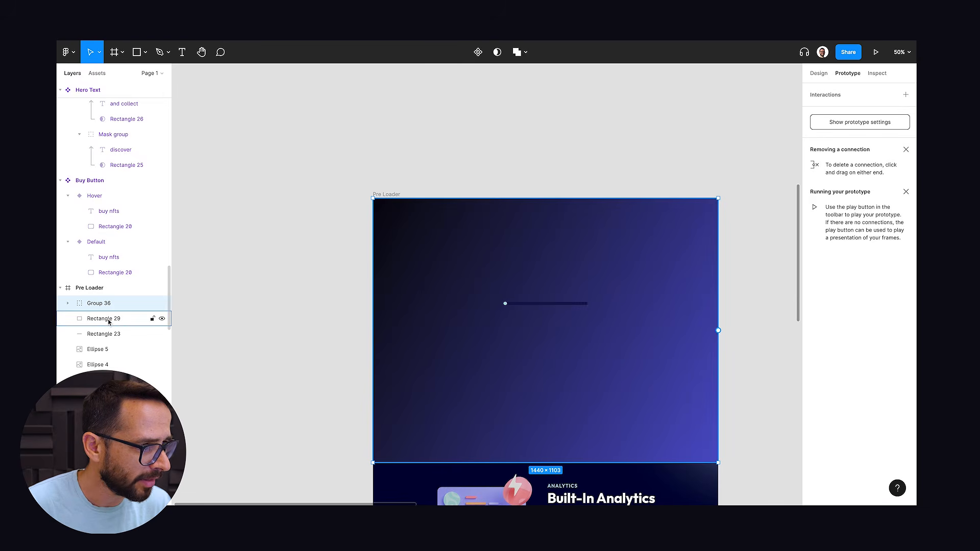
# Step: Mask the load bar group with the gradient rectangle beneath it, then try shortening the mask to a height of about 137 and undo that
pyautogui.keyDown('shift'); pyautogui.click(117, 319); pyautogui.keyUp('shift')
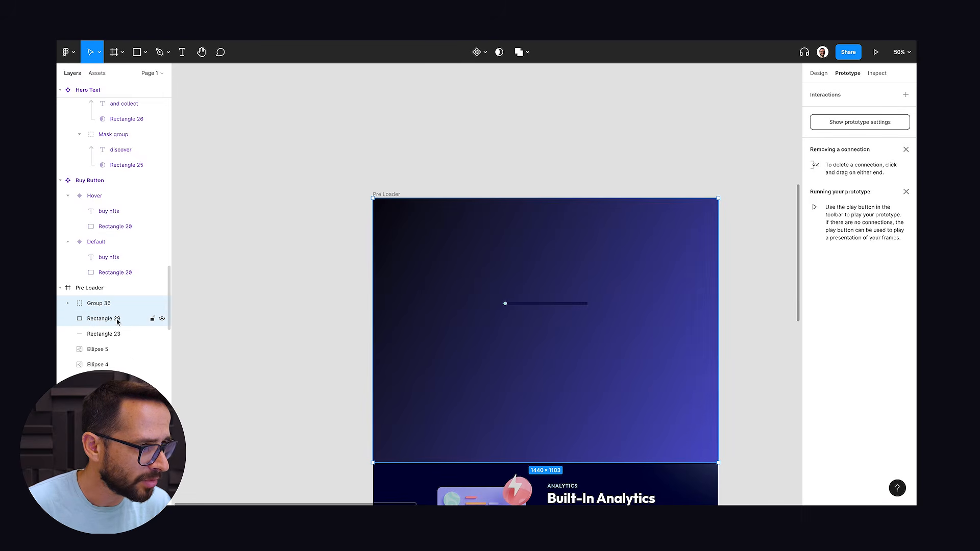
pyautogui.rightClick(103, 321)
pyautogui.click(128, 371)
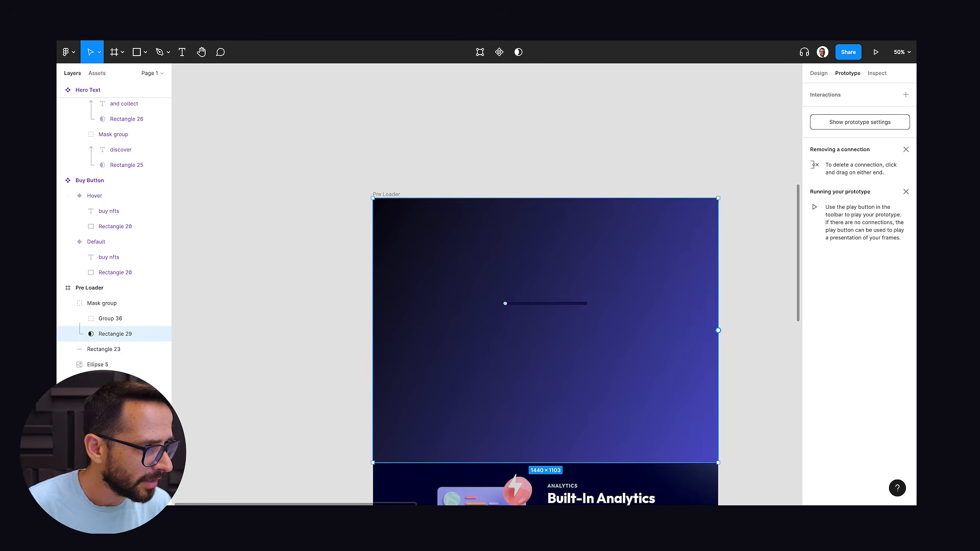
pyautogui.moveTo(455, 463); pyautogui.dragTo(487, 232)
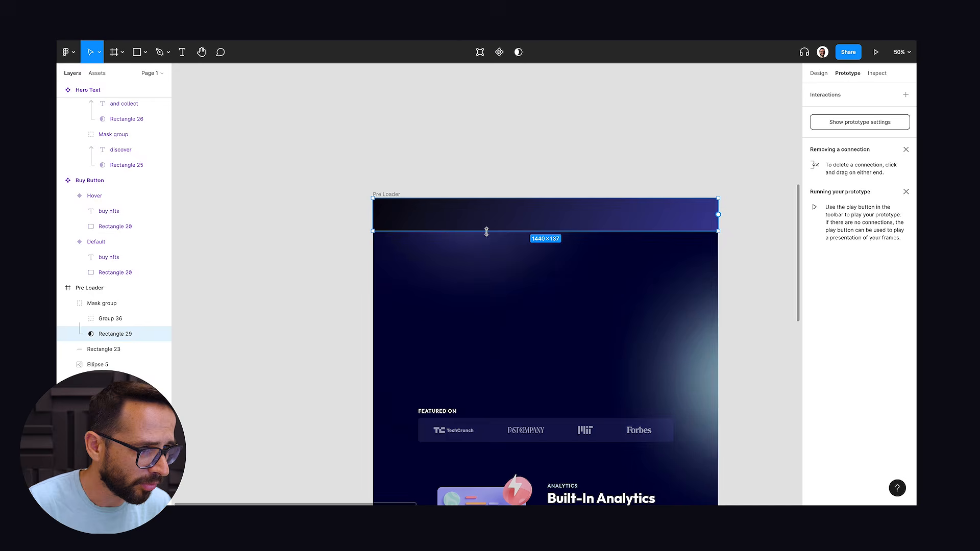
pyautogui.hotkey('ctrl', 'z')
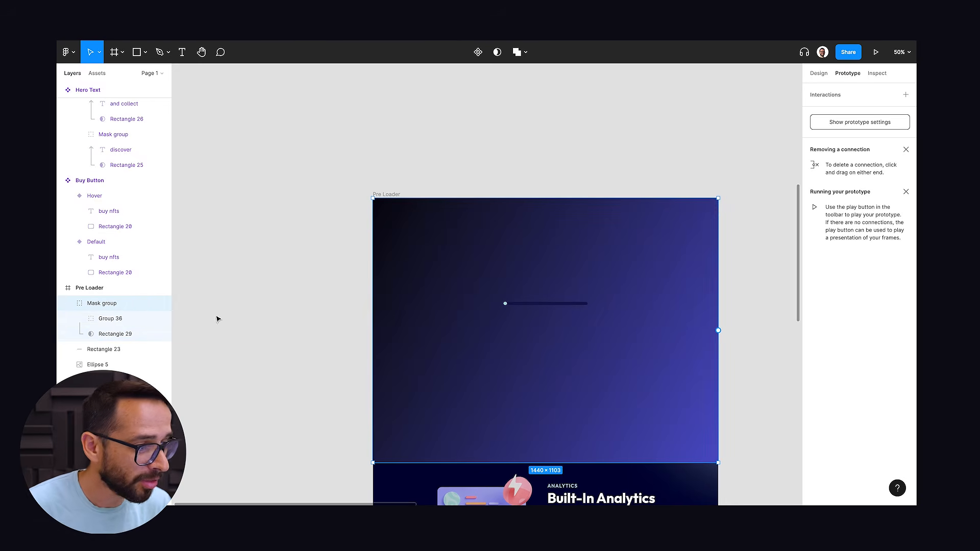
# Step: Place a copy of the mask group on the empty canvas above the load bar component and turn it into a component
pyautogui.press('-')
pyautogui.scroll(5, 435, 350)
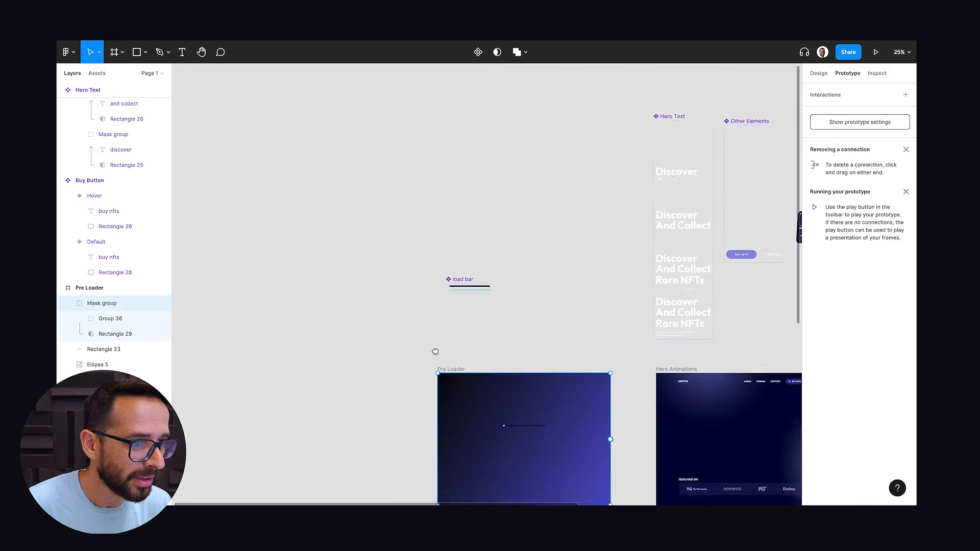
pyautogui.moveTo(447, 348); pyautogui.dragTo(493, 121)
pyautogui.hotkey('ctrl', 'v')
pyautogui.moveTo(454, 272); pyautogui.dragTo(449, 502)
pyautogui.moveTo(444, 381); pyautogui.dragTo(425, 181)
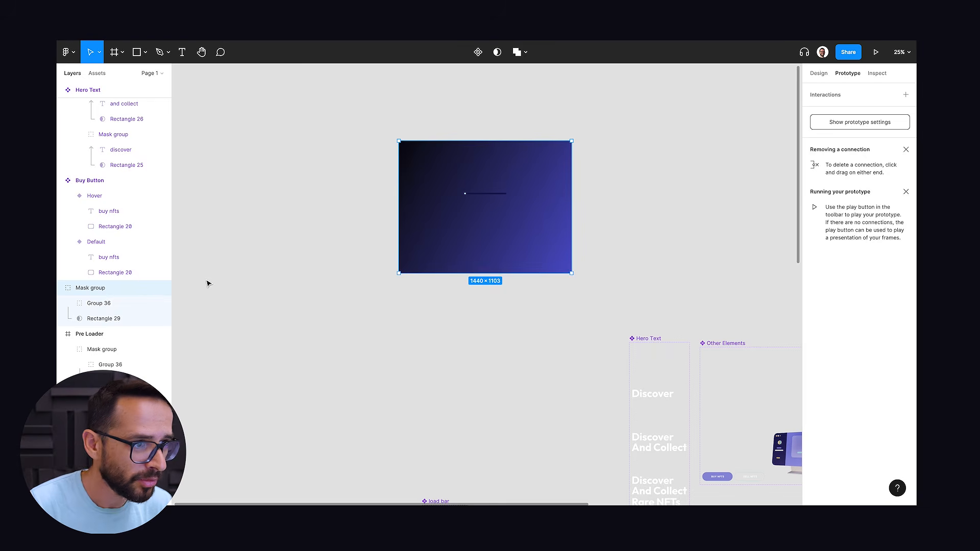
pyautogui.hotkey('ctrl', 'alt', 'k')
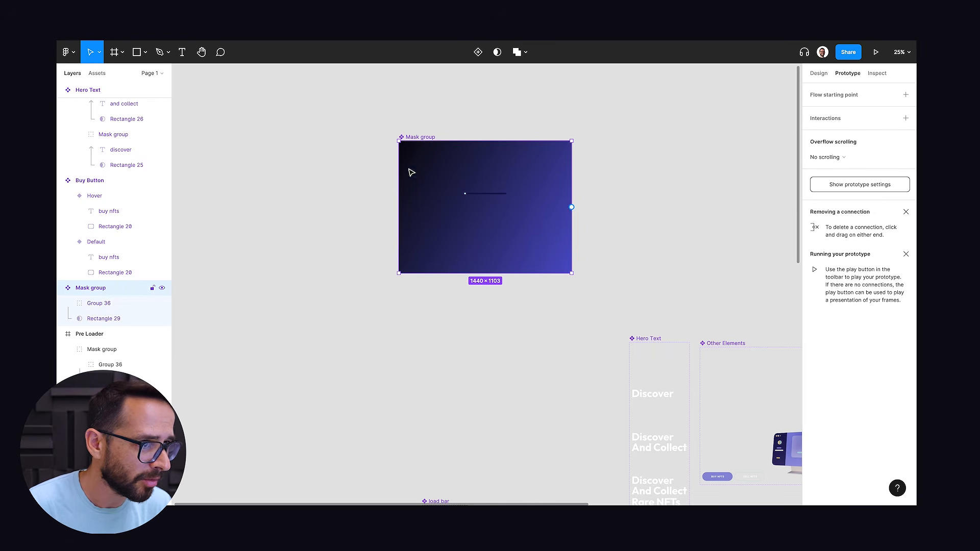
# Step: Add a second variant to the Mask group component and collapse its mask rectangle upward to a height of 1
pyautogui.click(477, 53)
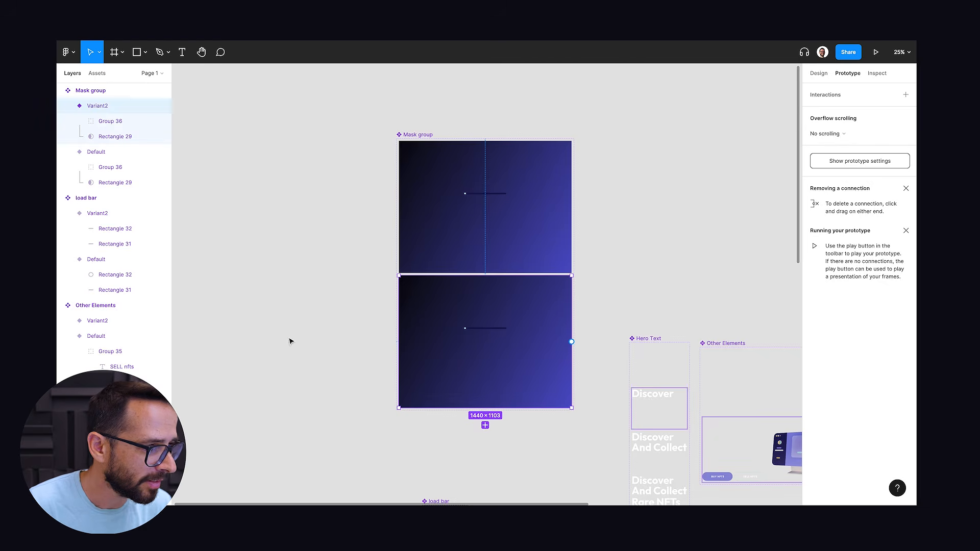
pyautogui.doubleClick(429, 356)
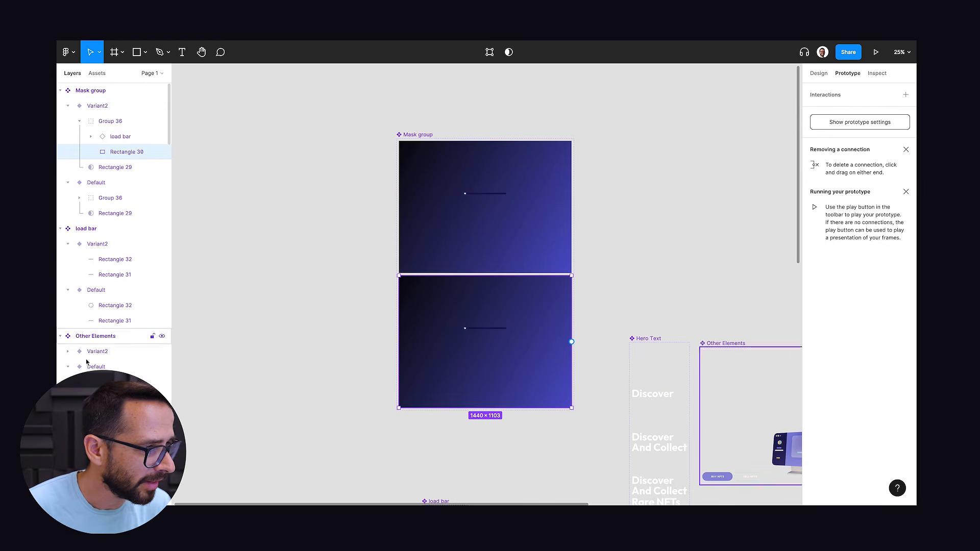
pyautogui.click(123, 165)
pyautogui.moveTo(460, 408); pyautogui.dragTo(464, 277)
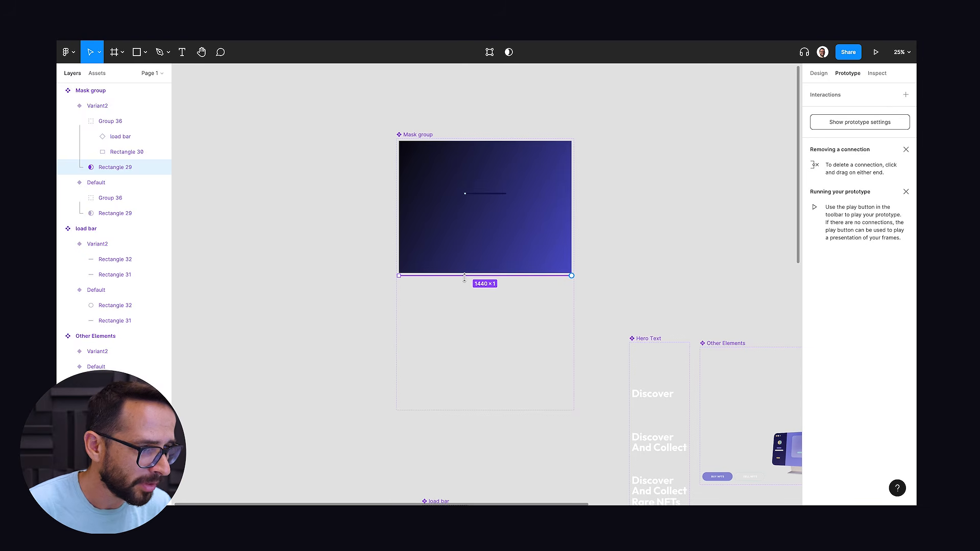
# Step: Connect the Default variant of Mask group to Variant2 with a Change to interaction triggered after an 800 ms delay
pyautogui.click(485, 159)
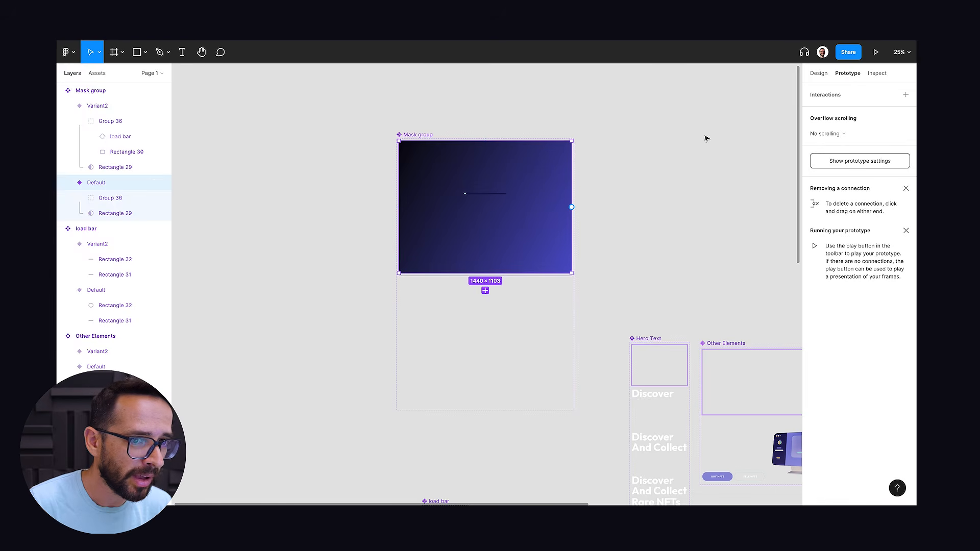
pyautogui.moveTo(571, 207); pyautogui.dragTo(505, 330)
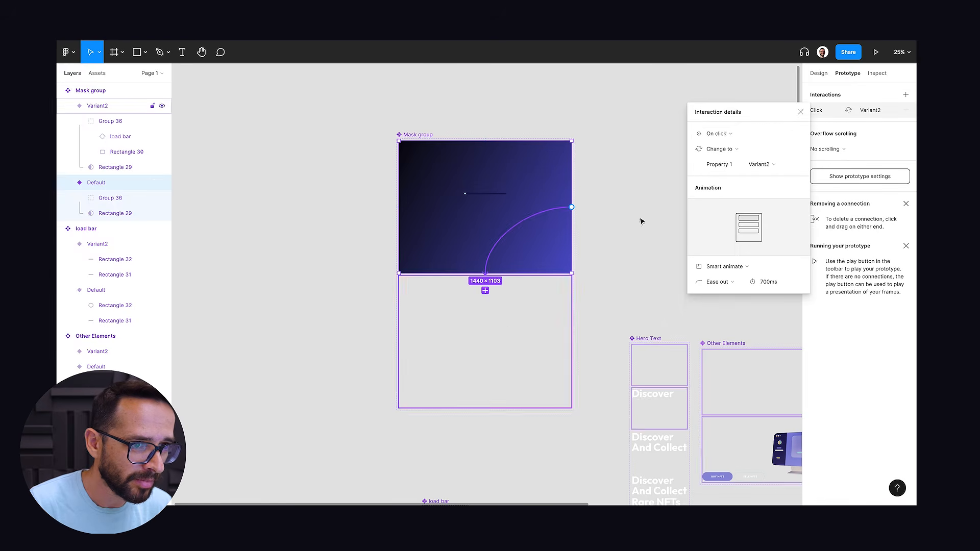
pyautogui.click(724, 136)
pyautogui.click(710, 253)
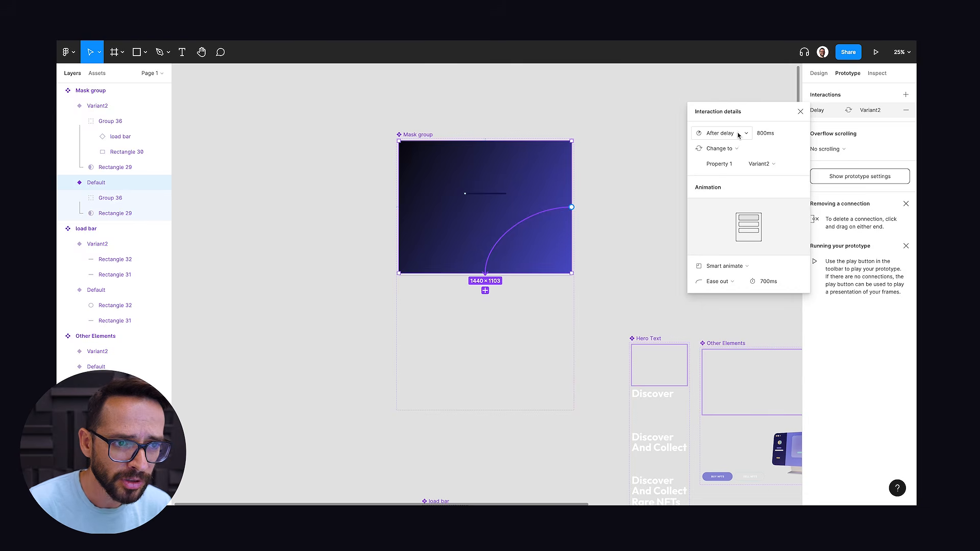
pyautogui.click(759, 163)
pyautogui.click(759, 162)
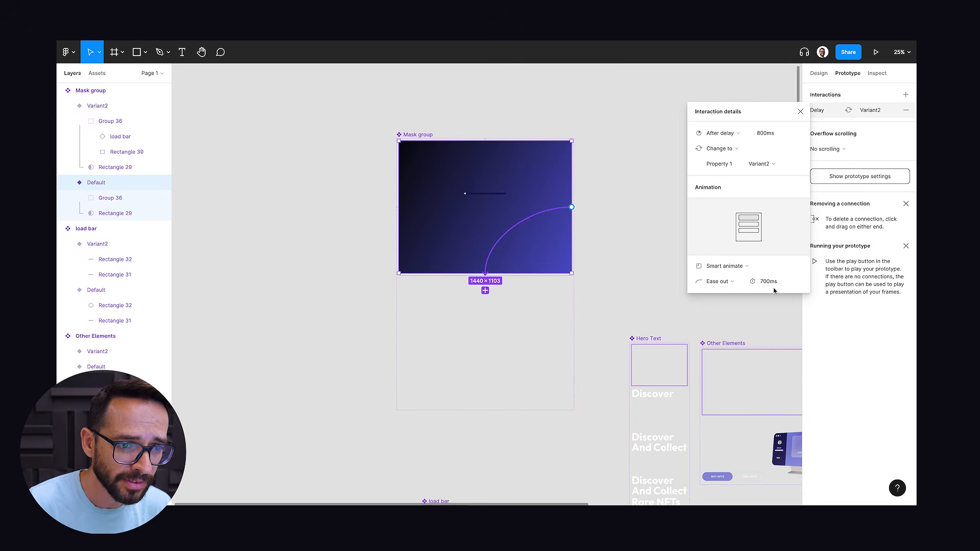
# Step: Set the Smart animate duration of the Mask group's Default variant interaction to 500 ms
pyautogui.click(793, 287)
pyautogui.write('500')
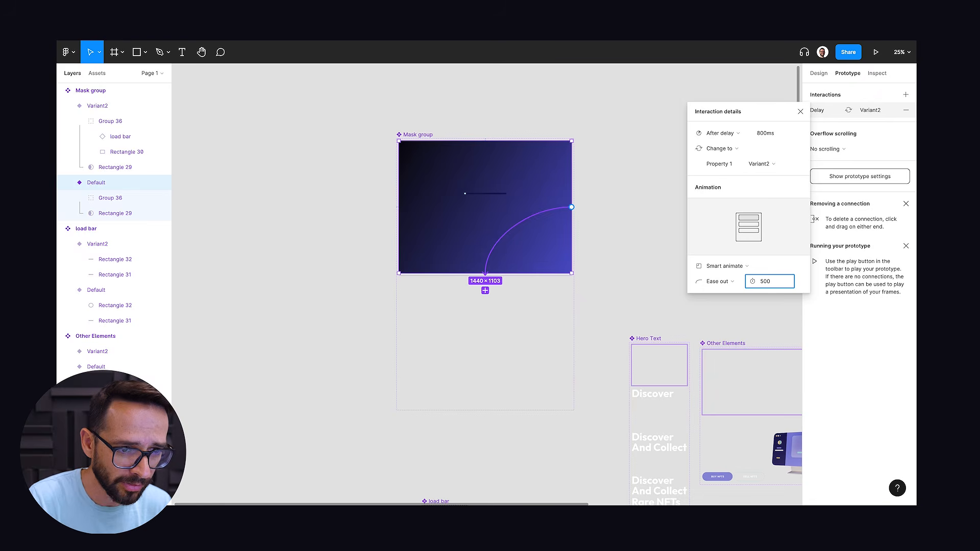
pyautogui.press('Escape')
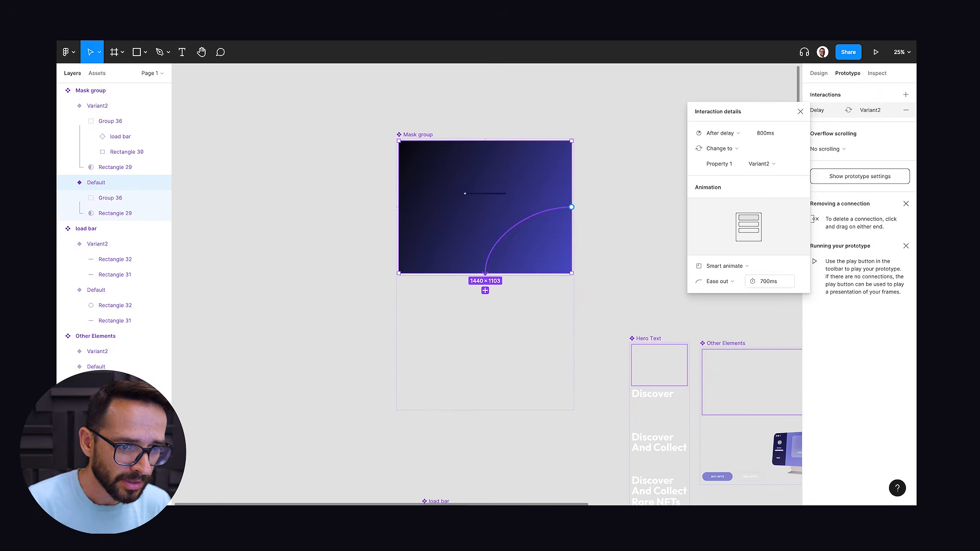
pyautogui.click(784, 282)
pyautogui.write('500ms')
pyautogui.press('Return')
pyautogui.press('Escape')
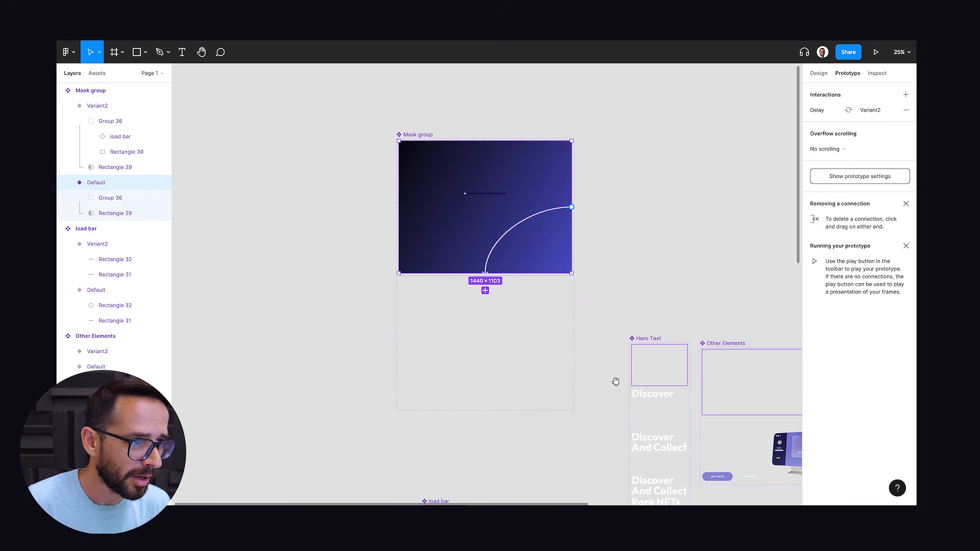
# Step: Replace the mask group in the Pre Loader frame with the copied Mask group component
pyautogui.scroll(-10, 616, 382)
pyautogui.click(490, 270)
pyautogui.rightClick(481, 269)
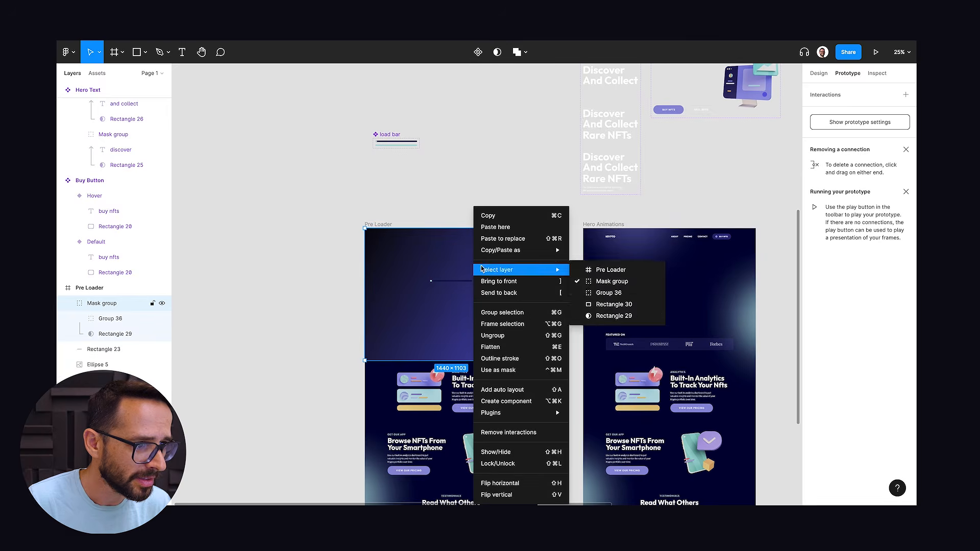
pyautogui.click(503, 238)
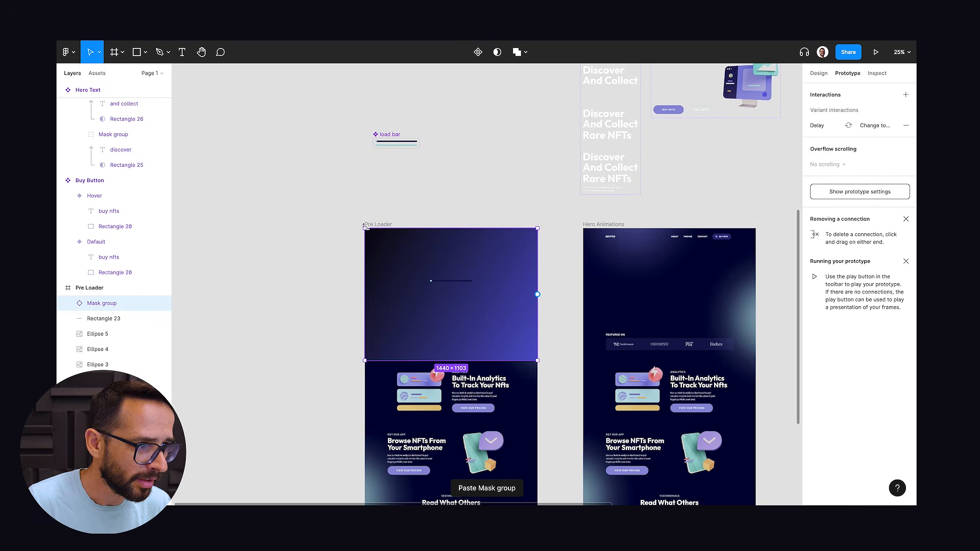
# Step: Play the Pre Loader frame as a prototype to check the mask animation, and close the preview
pyautogui.click(381, 225)
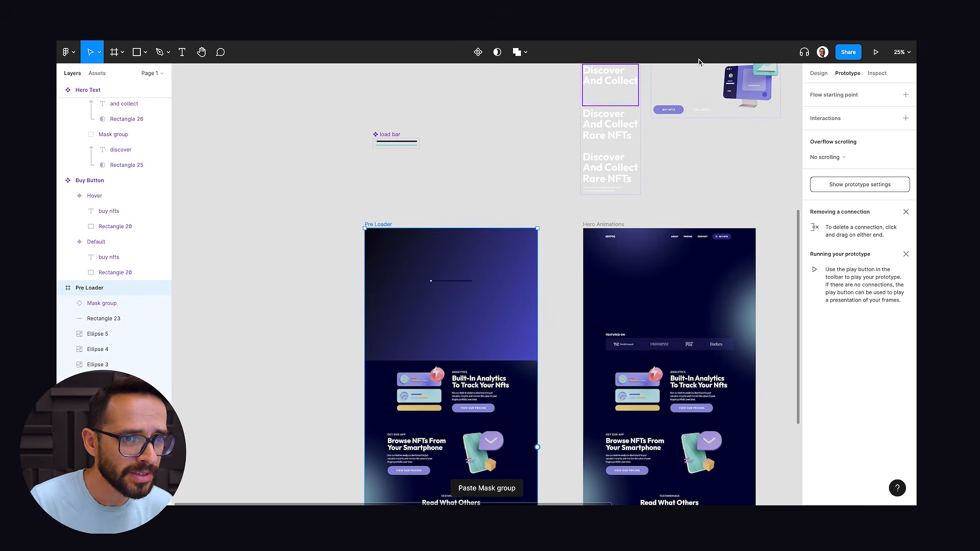
pyautogui.scroll(5, 448, 247)
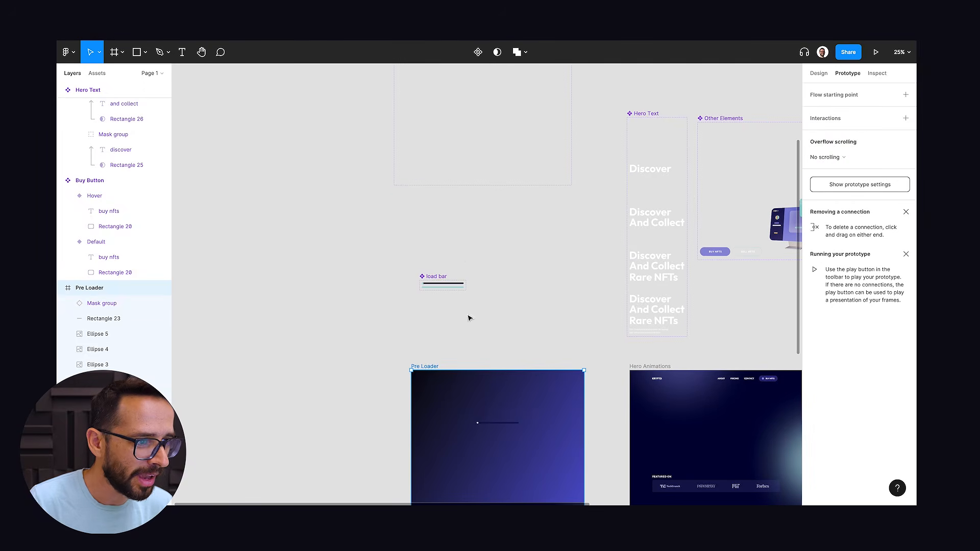
pyautogui.scroll(5, 455, 215)
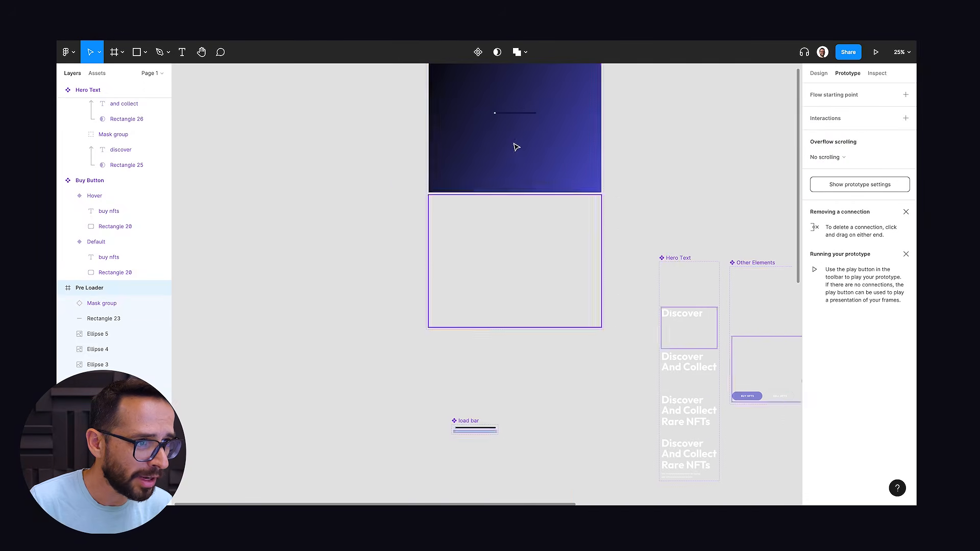
pyautogui.scroll(-5, 560, 197)
pyautogui.moveTo(559, 196); pyautogui.dragTo(560, 139)
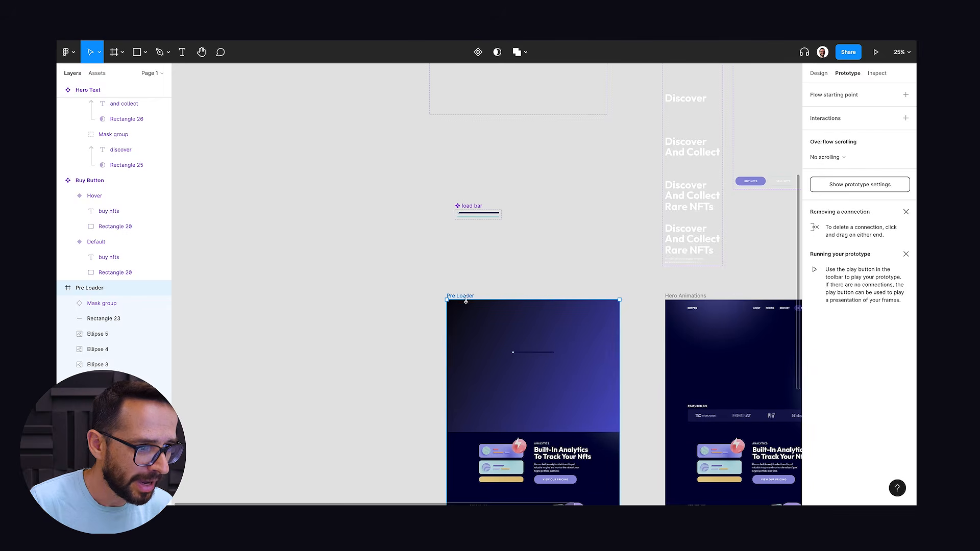
pyautogui.click(876, 52)
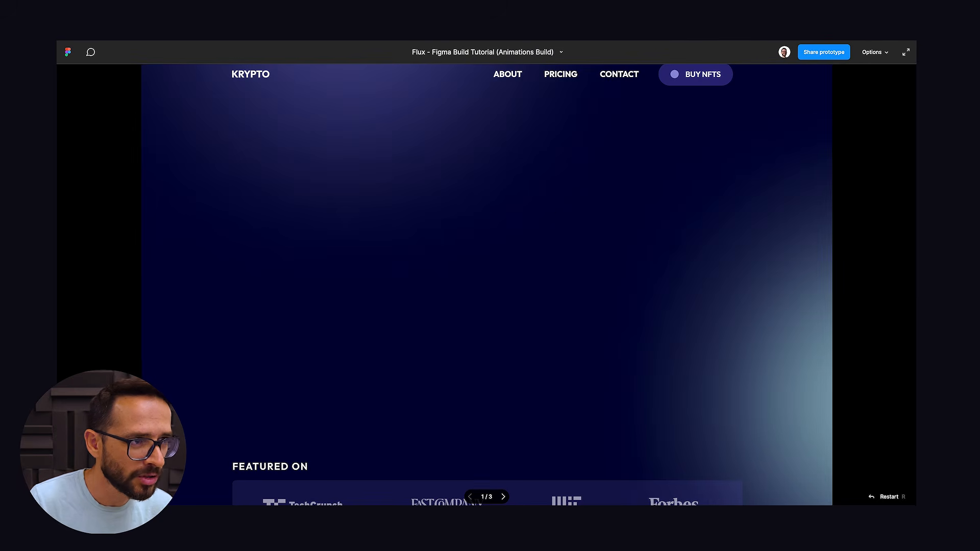
pyautogui.press('super+w')
# Step: Examine the delay and duration settings of the load bar and Mask group Default variant interactions
pyautogui.moveTo(485, 173); pyautogui.dragTo(493, 305)
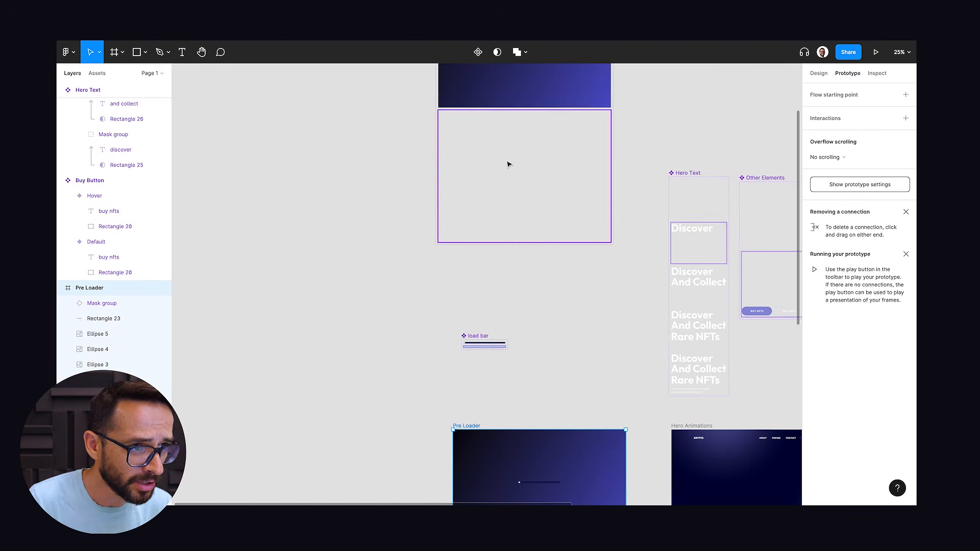
pyautogui.click(477, 343)
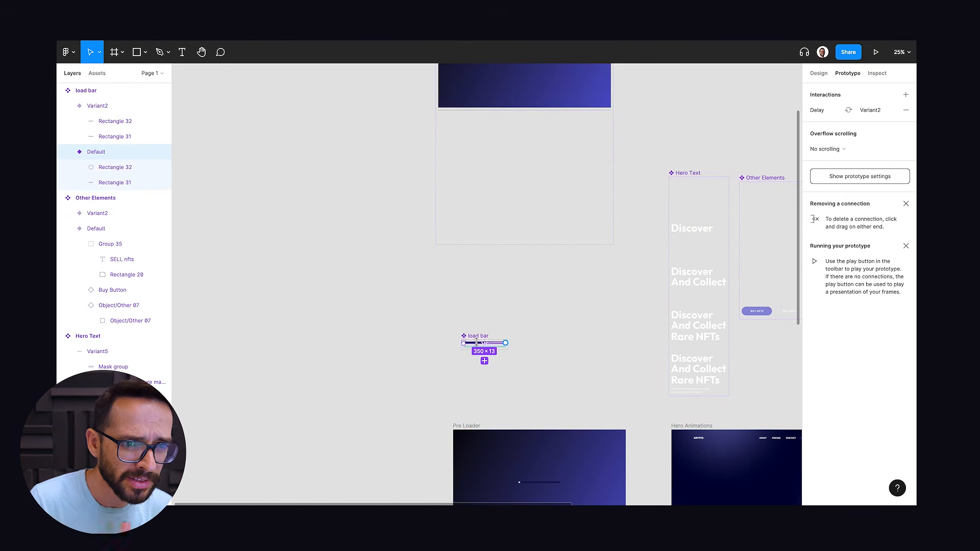
pyautogui.click(821, 112)
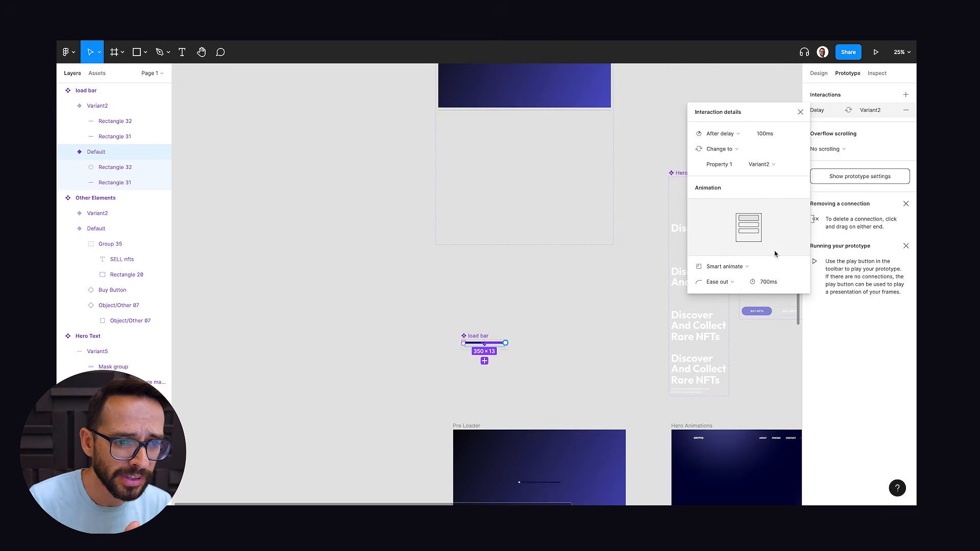
pyautogui.click(800, 112)
pyautogui.scroll(3, 568, 169)
pyautogui.click(567, 169)
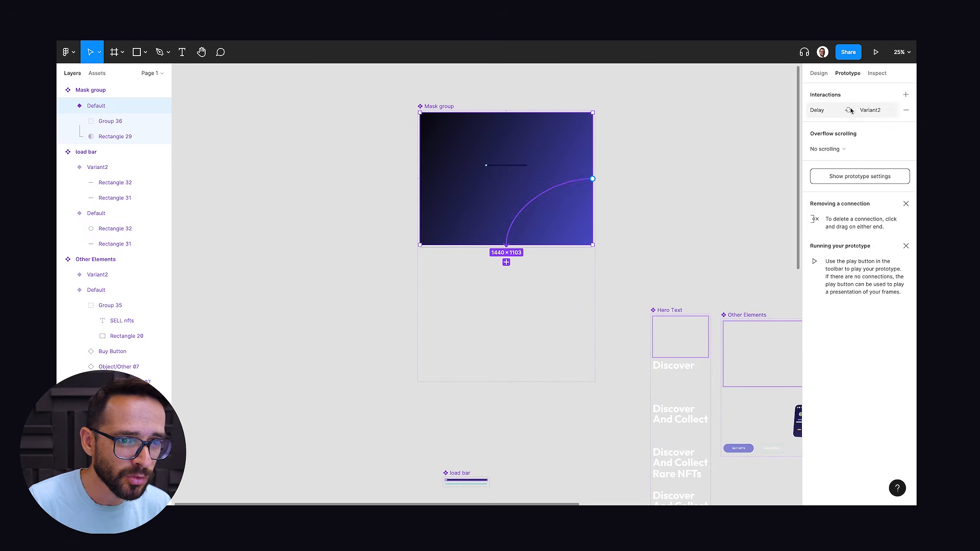
pyautogui.click(832, 110)
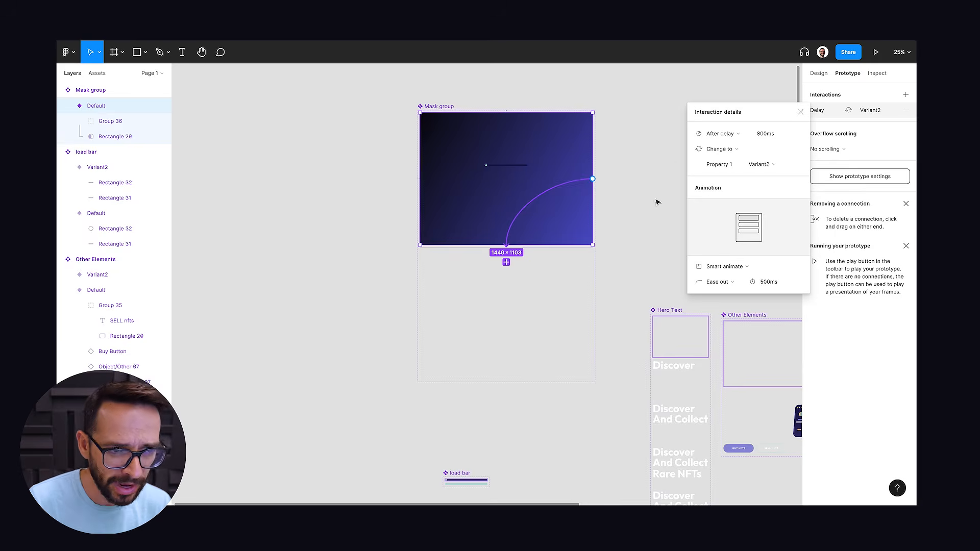
pyautogui.press('super+space')
pyautogui.write('8')
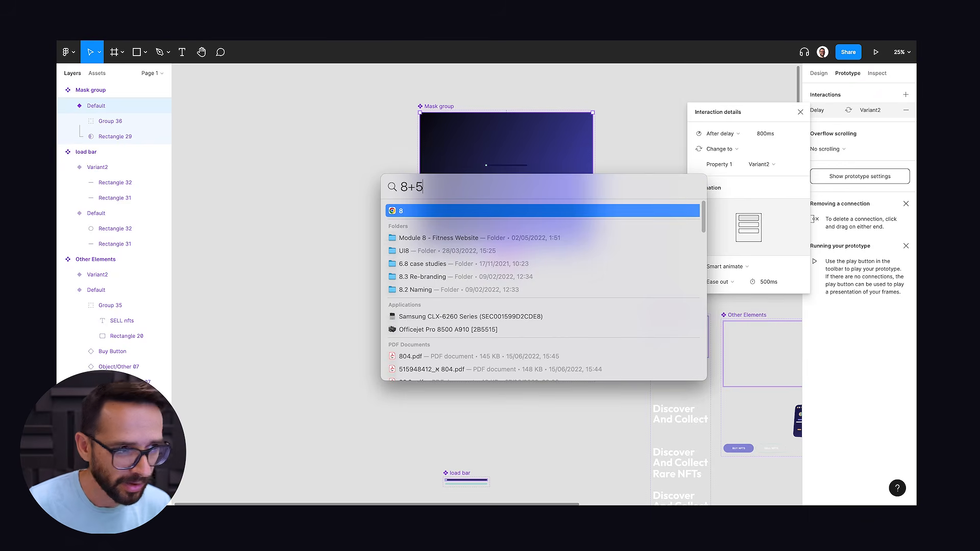
pyautogui.click(310, 197)
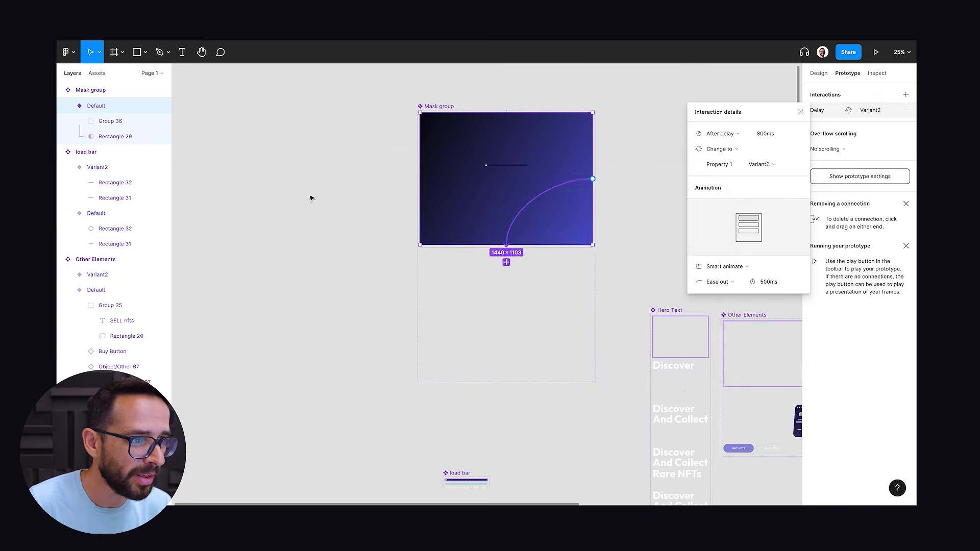
# Step: Add an interaction to the Pre Loader frame that triggers after a delay of 1300 ms
pyautogui.click(306, 241)
pyautogui.scroll(-7, 366, 262)
pyautogui.hscroll(4, 570, 216)
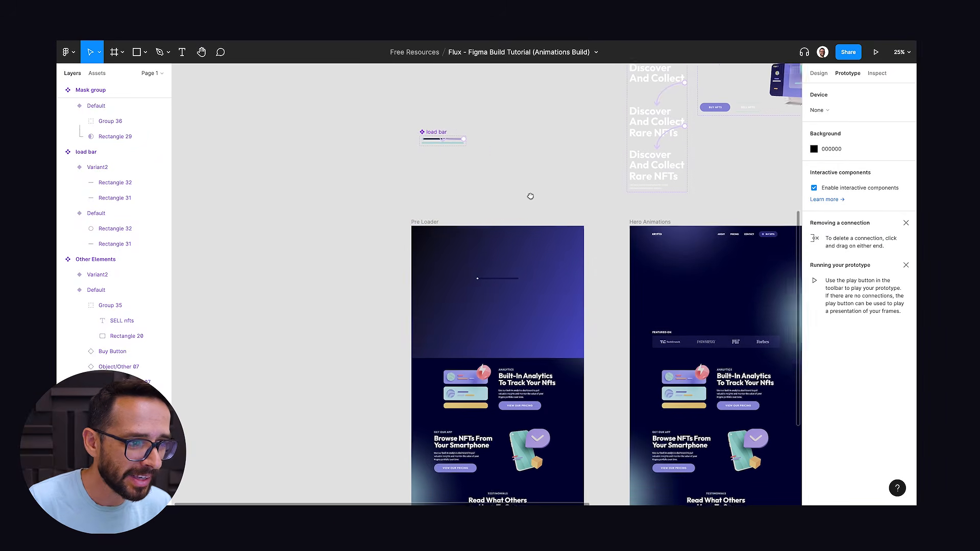
pyautogui.click(579, 217)
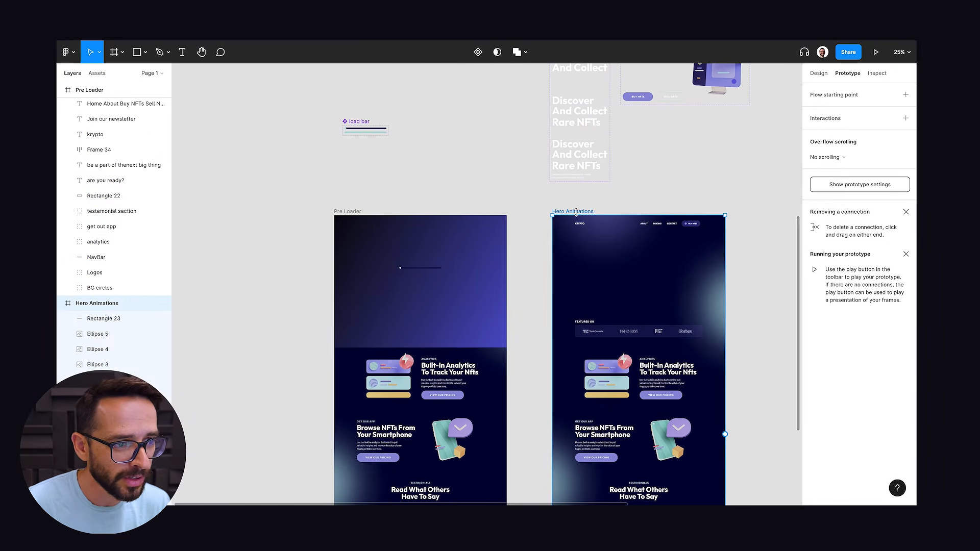
pyautogui.click(353, 213)
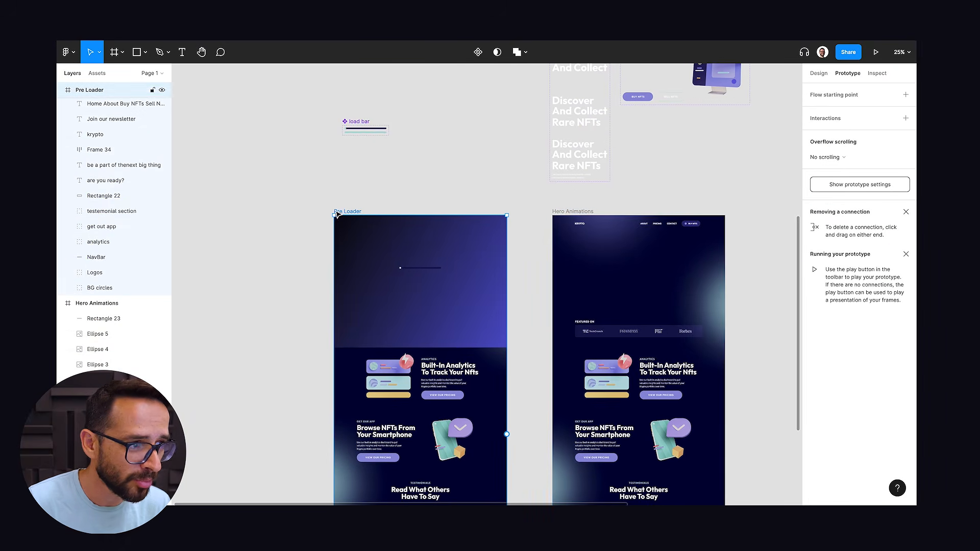
pyautogui.click(906, 118)
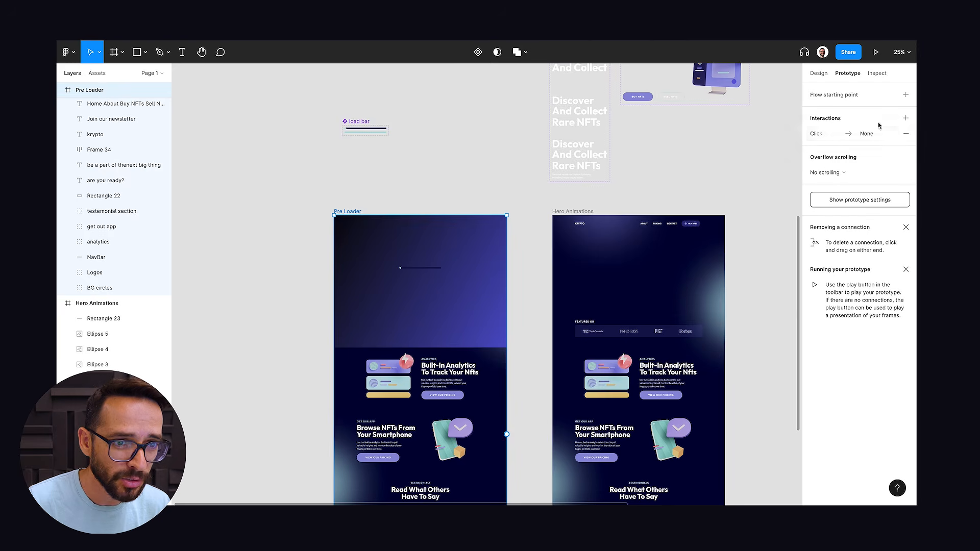
pyautogui.click(719, 157)
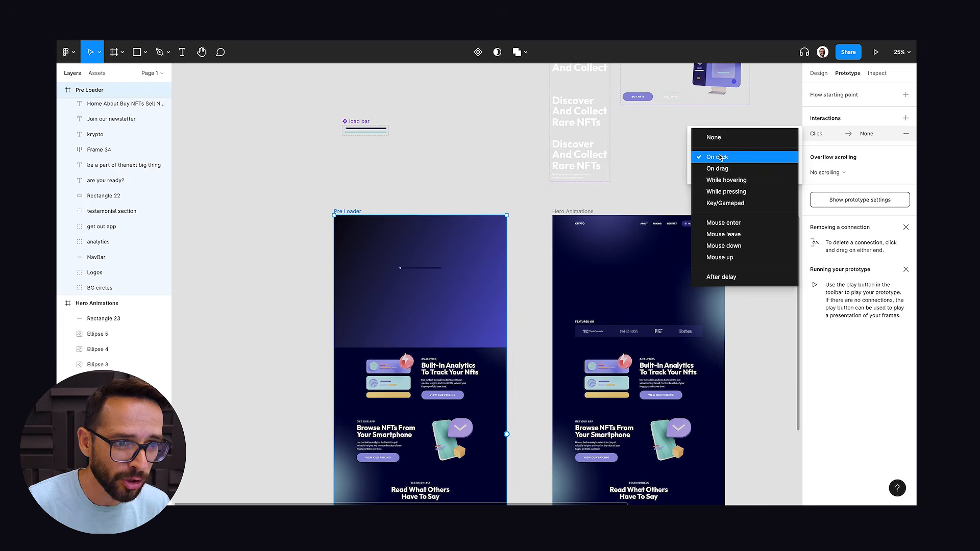
pyautogui.click(721, 276)
pyautogui.click(775, 159)
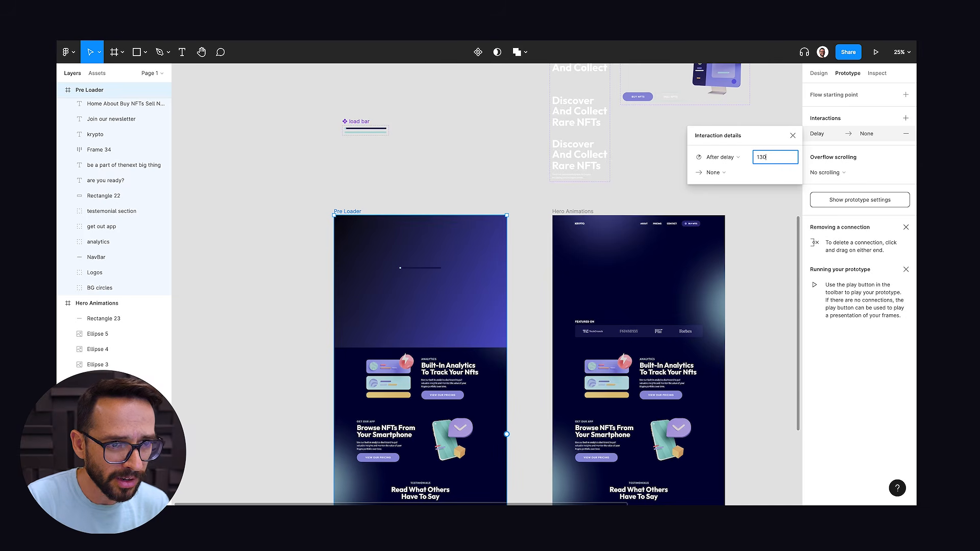
pyautogui.write('1300ms')
pyautogui.press('Return')
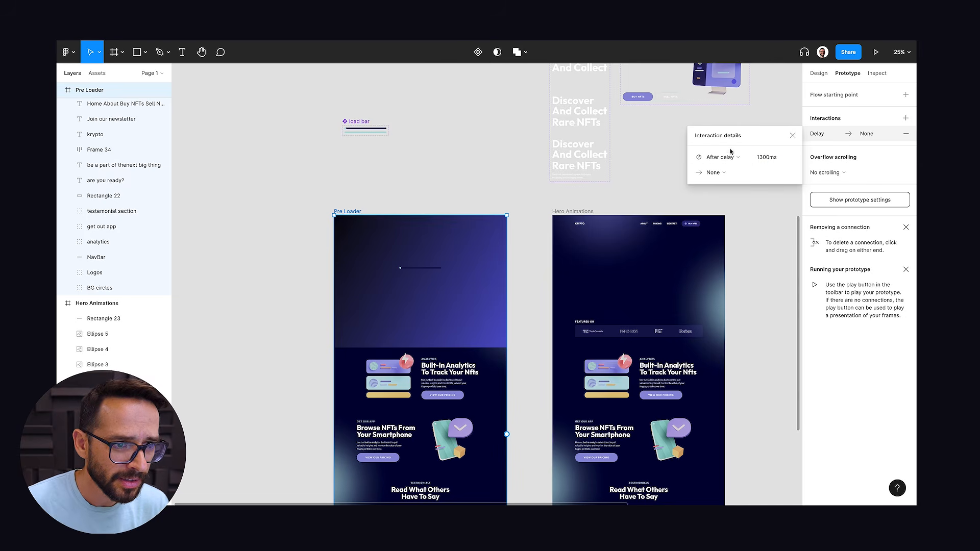
# Step: Make the Pre Loader frame's delay interaction navigate to the Hero Animations frame, and close the interaction details
pyautogui.click(715, 172)
pyautogui.click(724, 187)
pyautogui.click(766, 173)
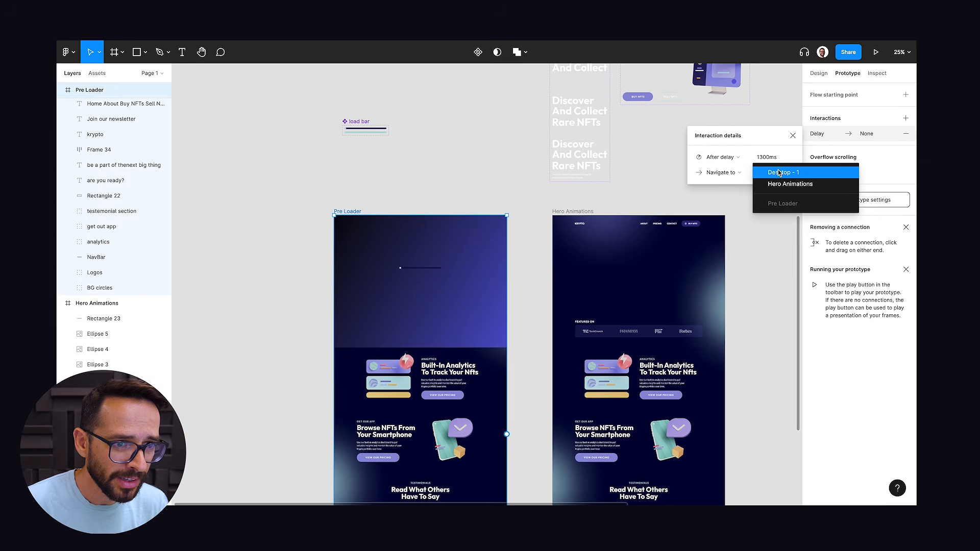
pyautogui.click(790, 185)
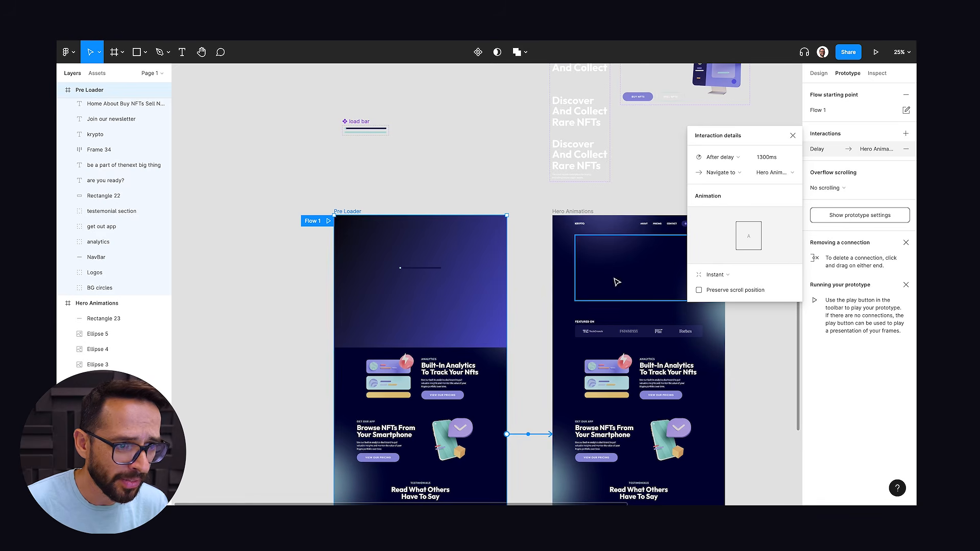
pyautogui.click(793, 136)
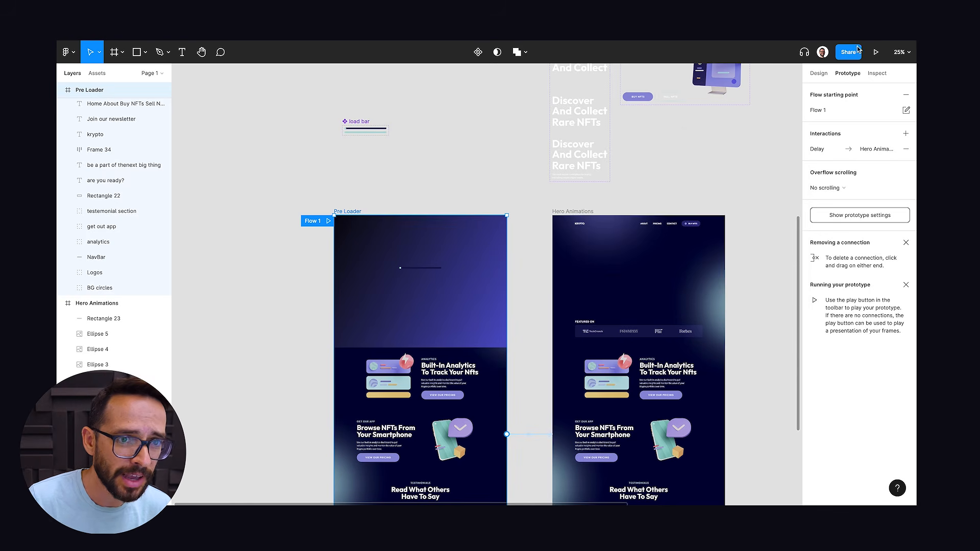
# Step: Play the Pre Loader frame as a prototype to check the transition to the Hero Animations frame
pyautogui.click(876, 51)
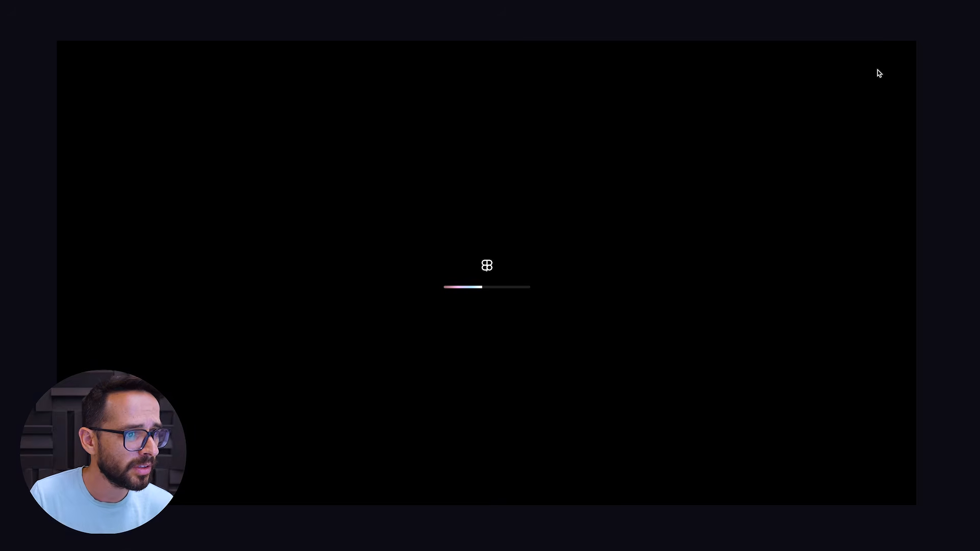